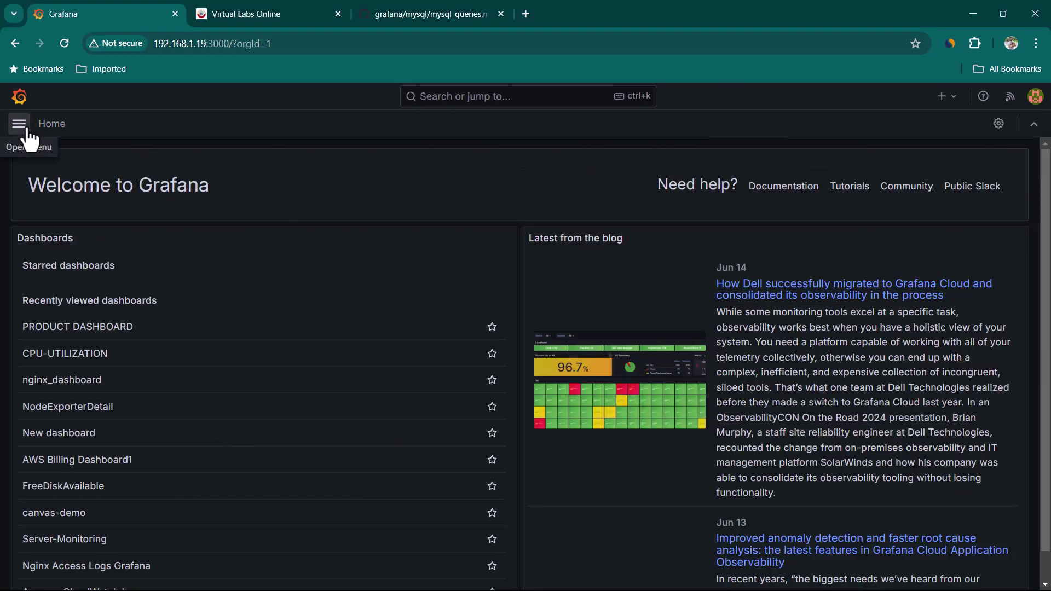
Open Grafana's navigation menu, then switch to the Virtual Labs Online tab.
click(20, 124)
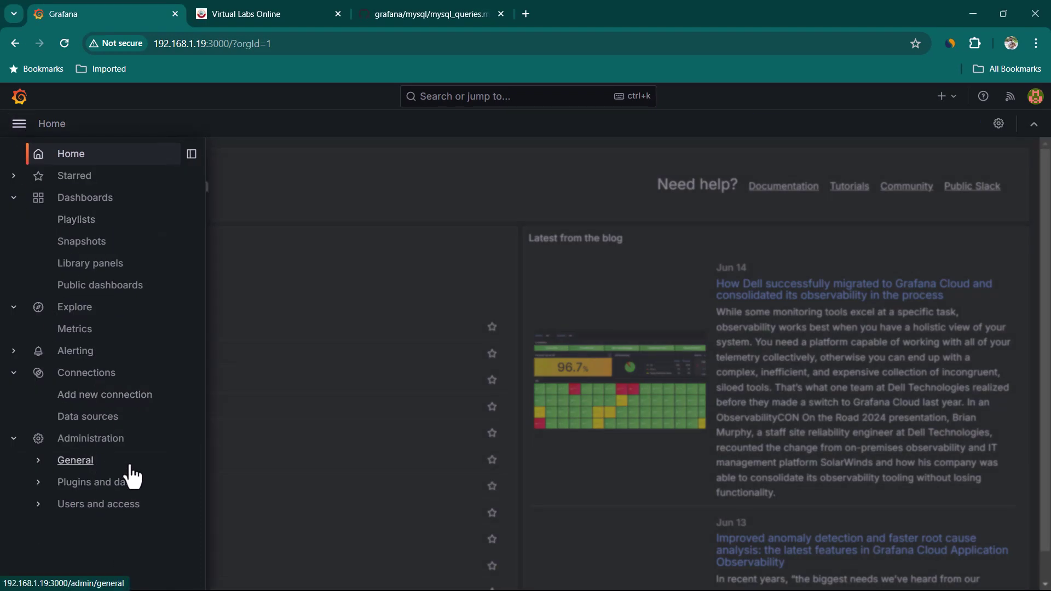
click(250, 15)
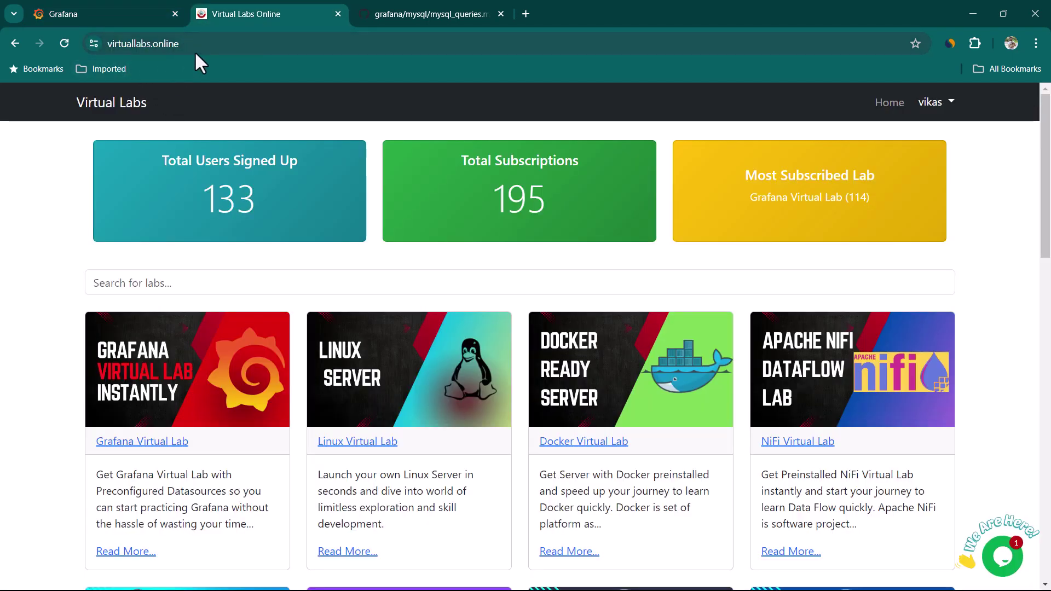
Subscribe to the Latest version of the MySQL Virtual Lab.
scroll(957, 373, down, 6)
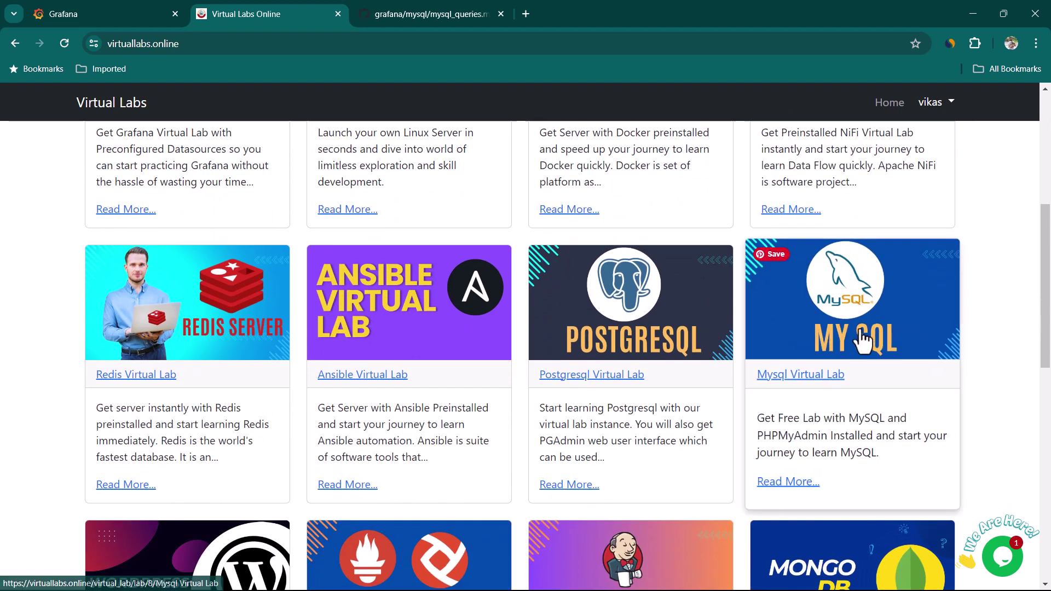
click(864, 340)
click(793, 269)
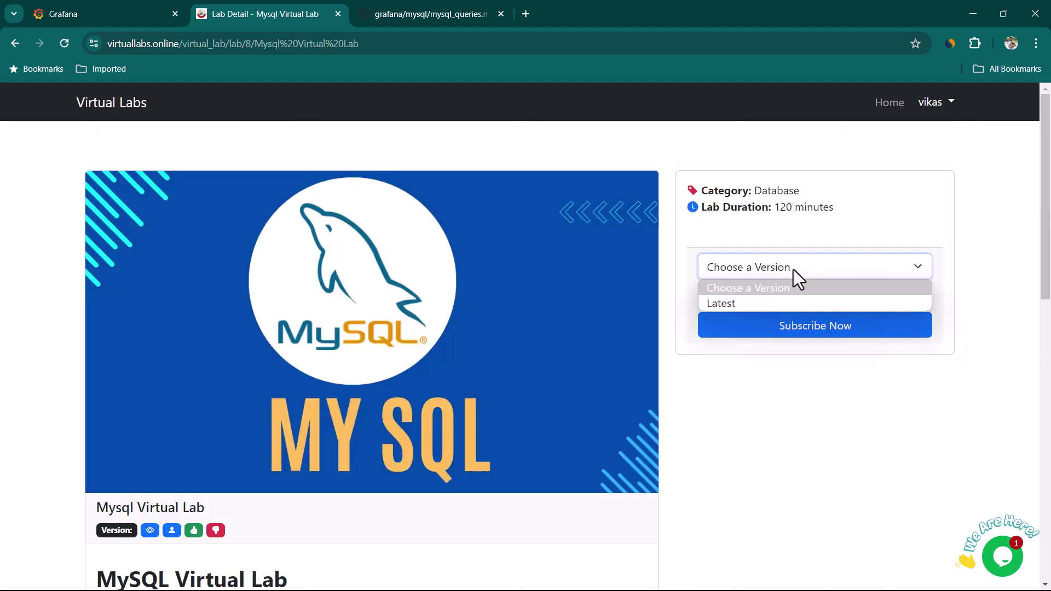
click(779, 300)
click(832, 335)
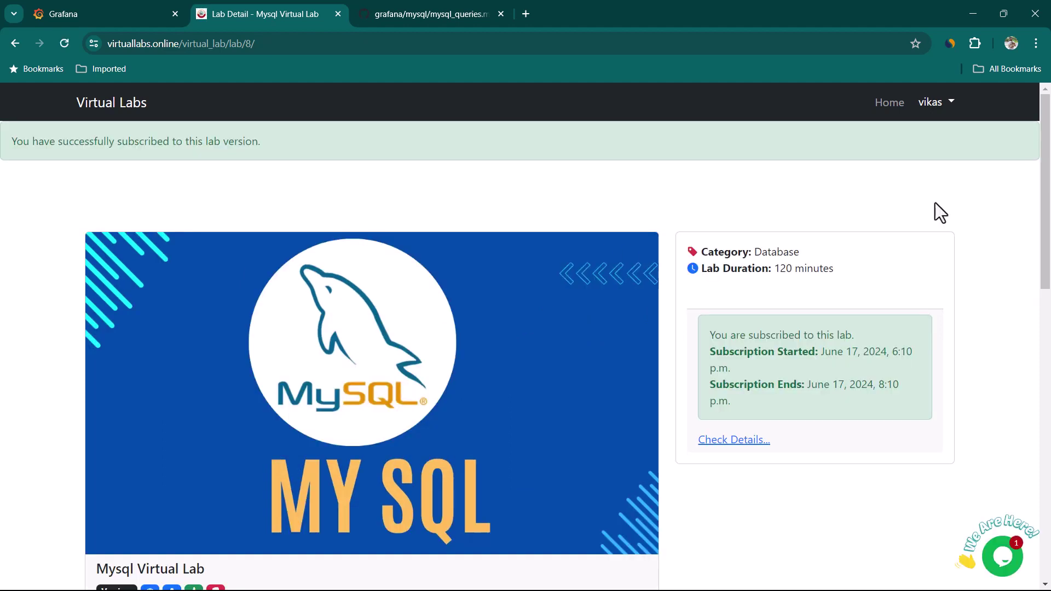
Go to My Labs and view the details page of MySQL subscription 401.
click(947, 105)
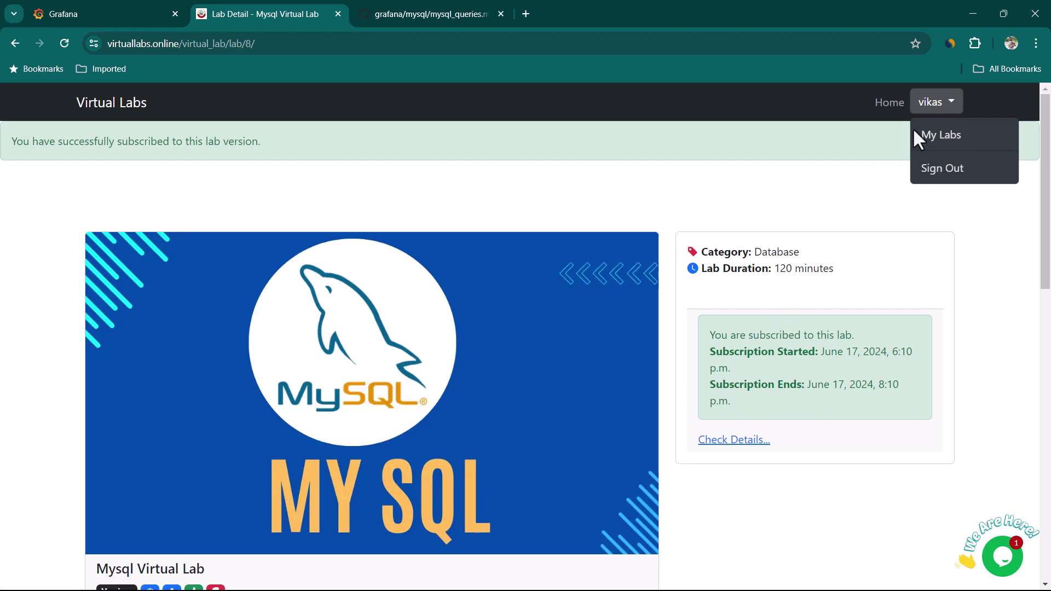
click(903, 176)
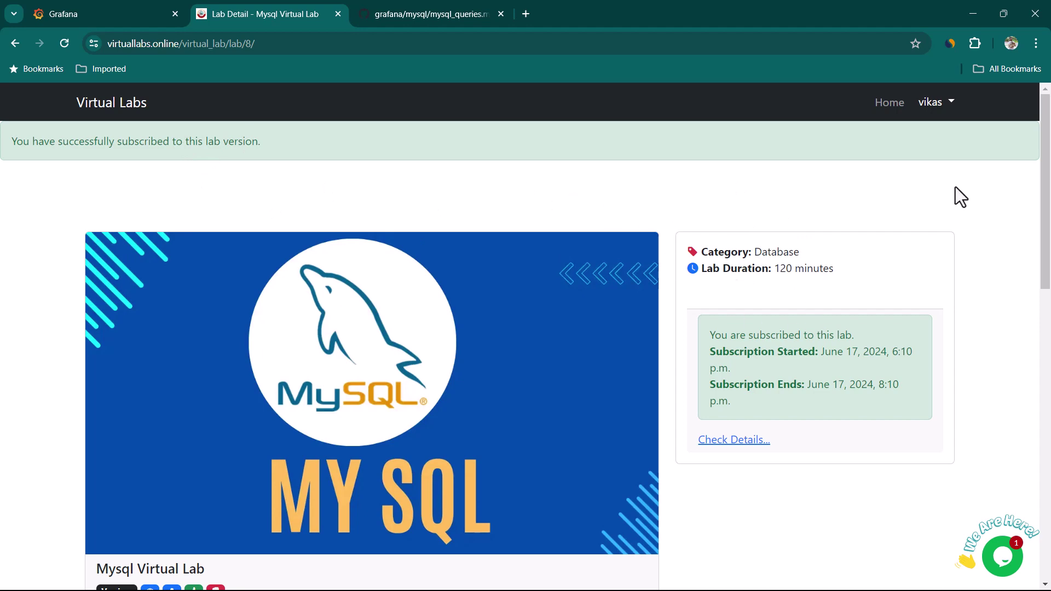
click(936, 105)
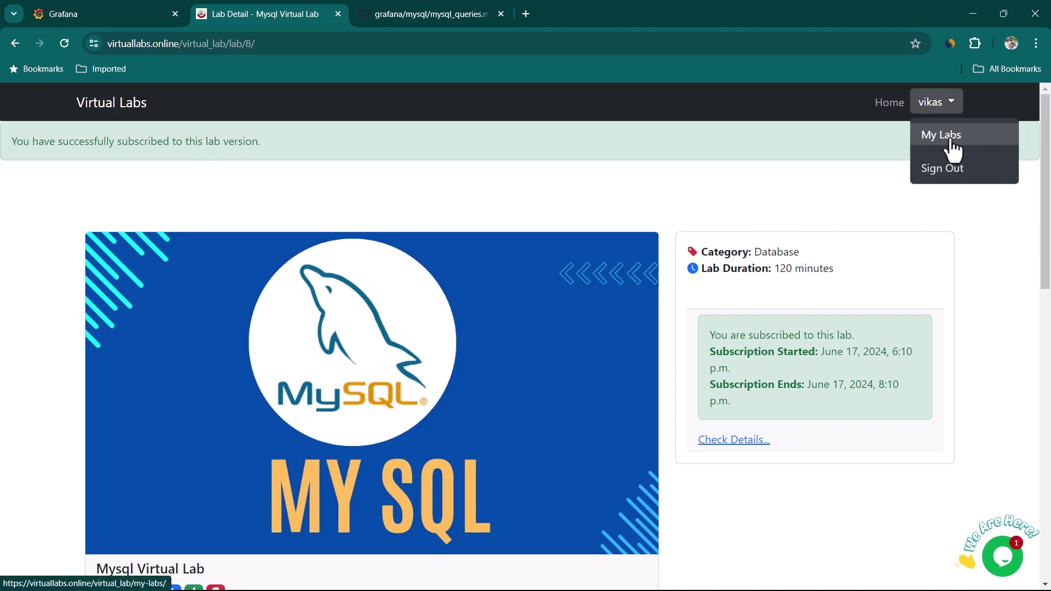
click(951, 138)
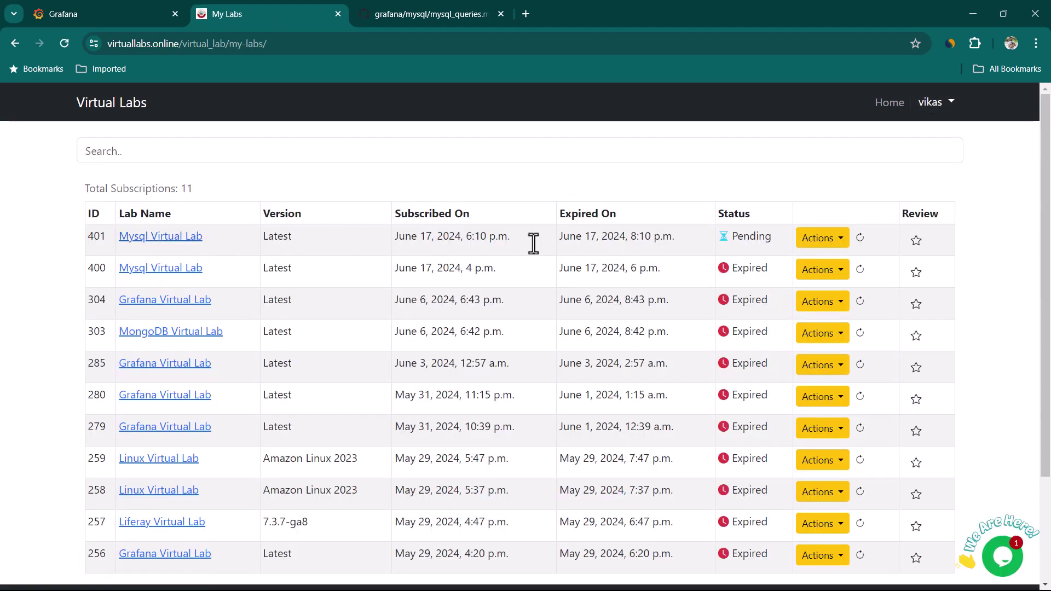
click(174, 247)
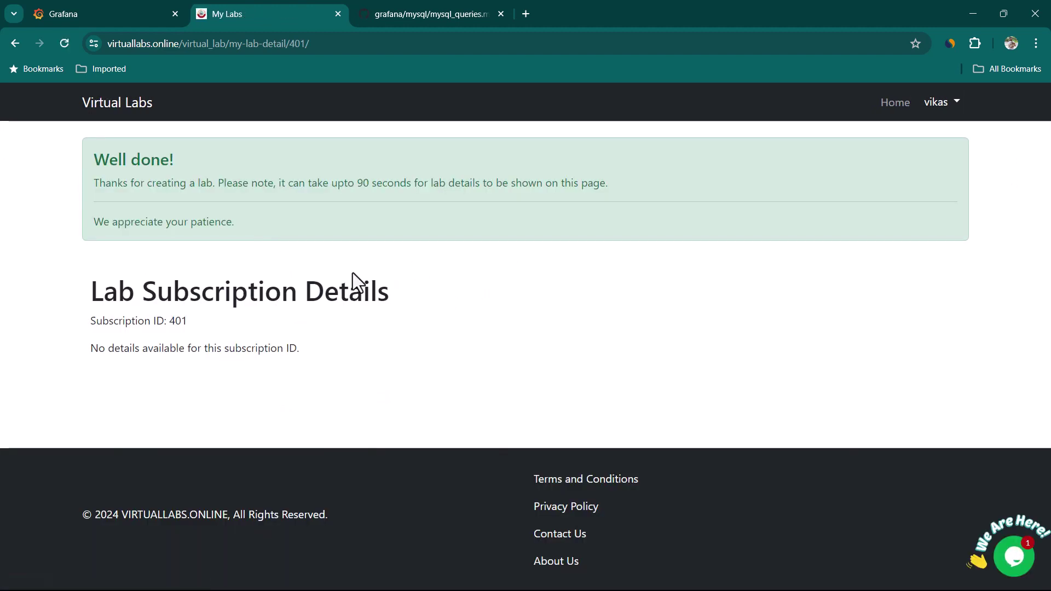
drag(217, 183, 621, 186)
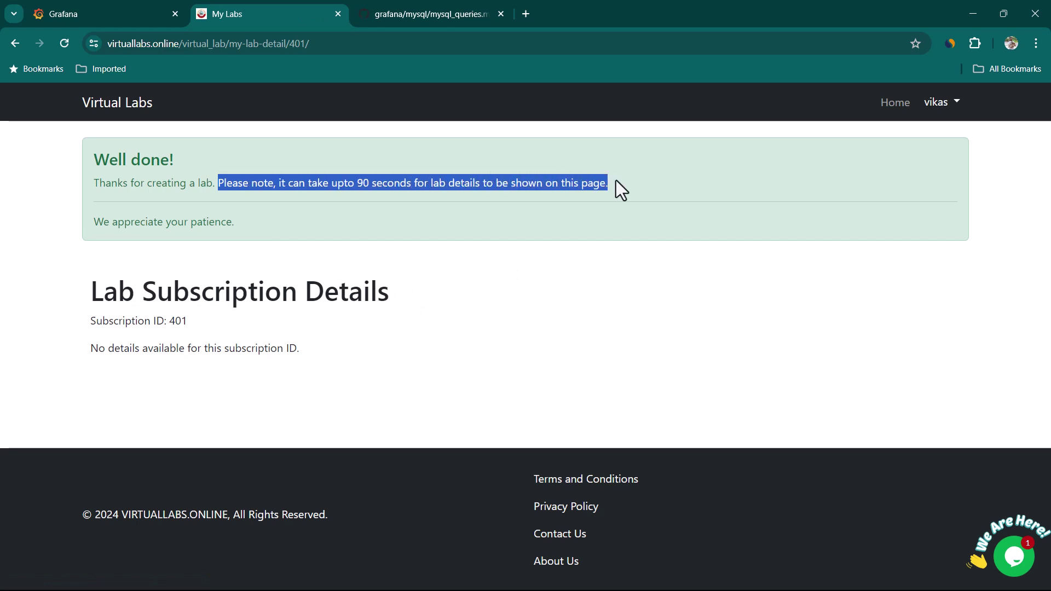
click(386, 204)
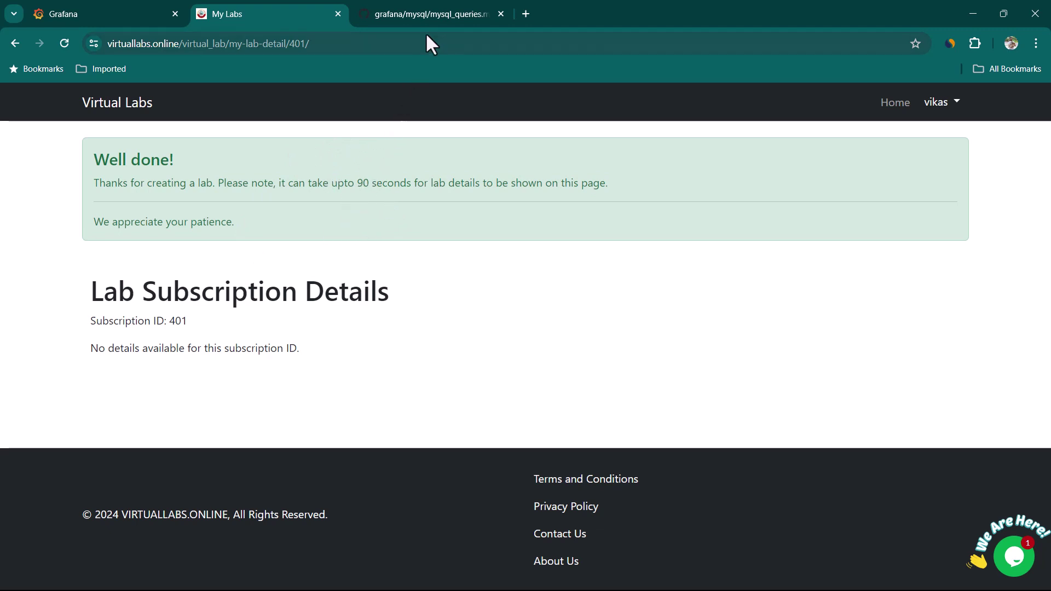
Read the Create/Insert Products and Create Sales Table scripts in mysql_queries.md.
click(432, 12)
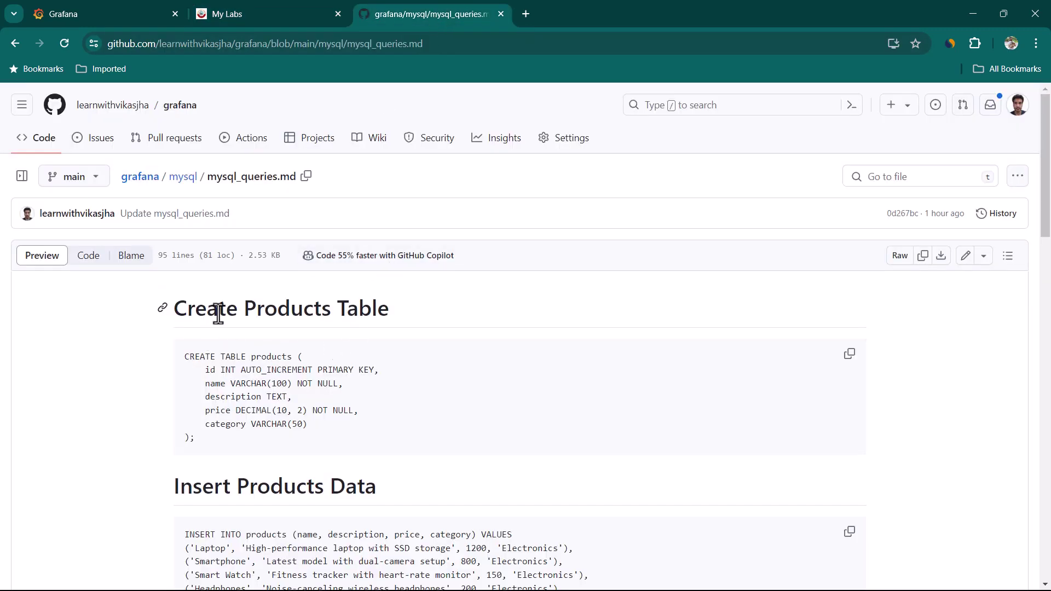
scroll(265, 323, down, 1)
drag(201, 240, 368, 239)
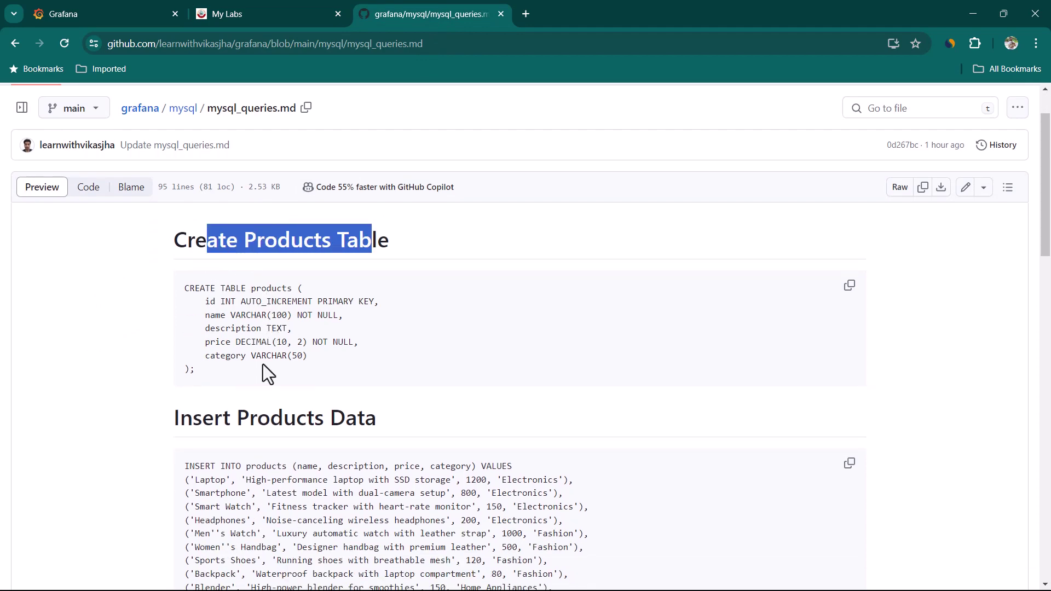
scroll(265, 370, down, 1)
scroll(294, 294, down, 2)
scroll(294, 294, down, 1)
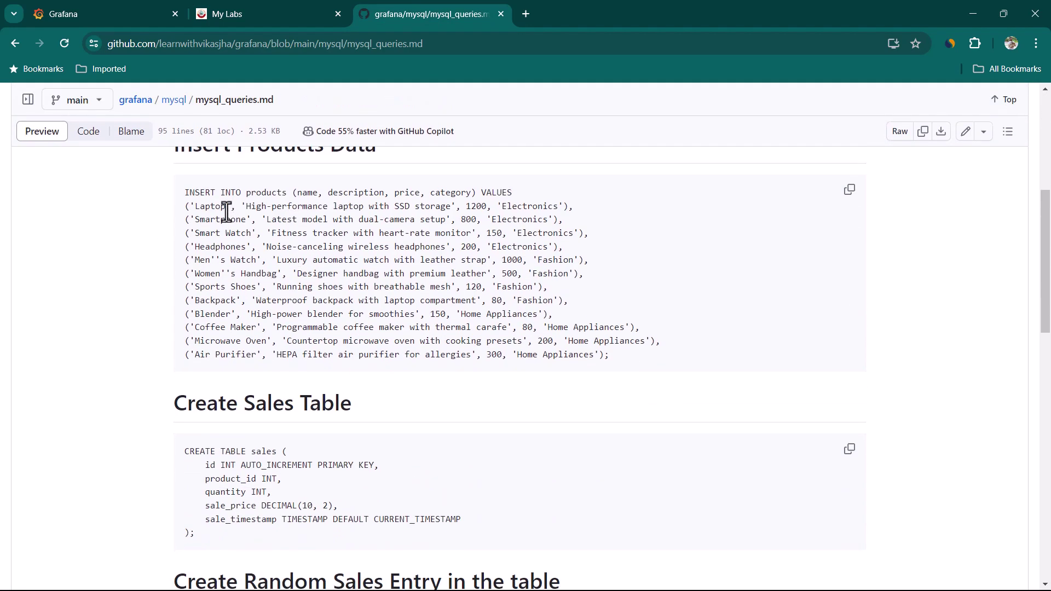
drag(204, 193, 400, 327)
scroll(400, 327, down, 2)
drag(185, 315, 406, 369)
click(484, 400)
Review the random-sale procedure and InsertSaleEvent scheduler code, then return to the lab page.
scroll(484, 400, down, 3)
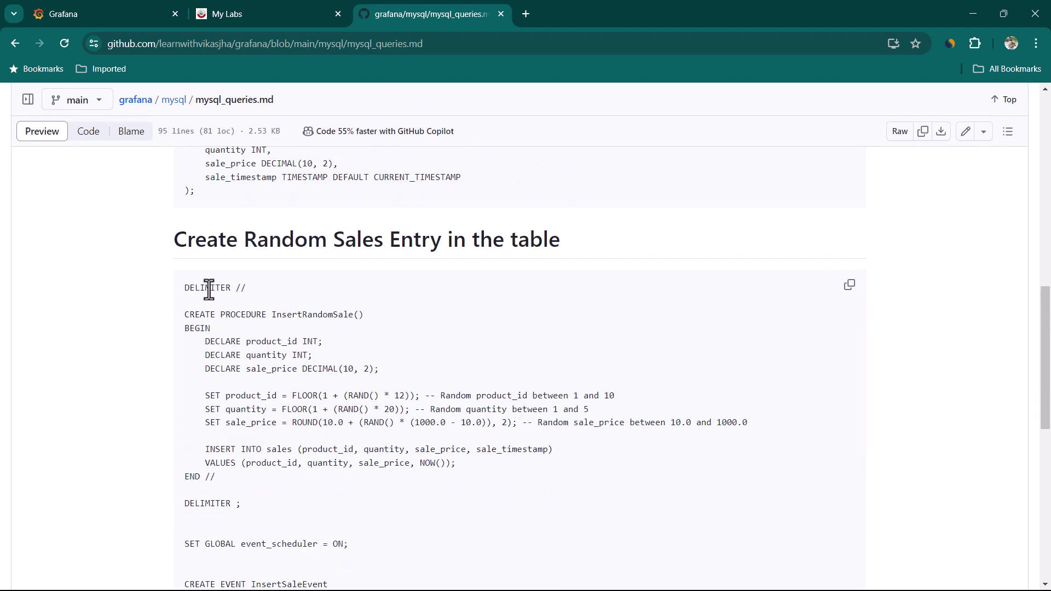
drag(194, 288, 430, 422)
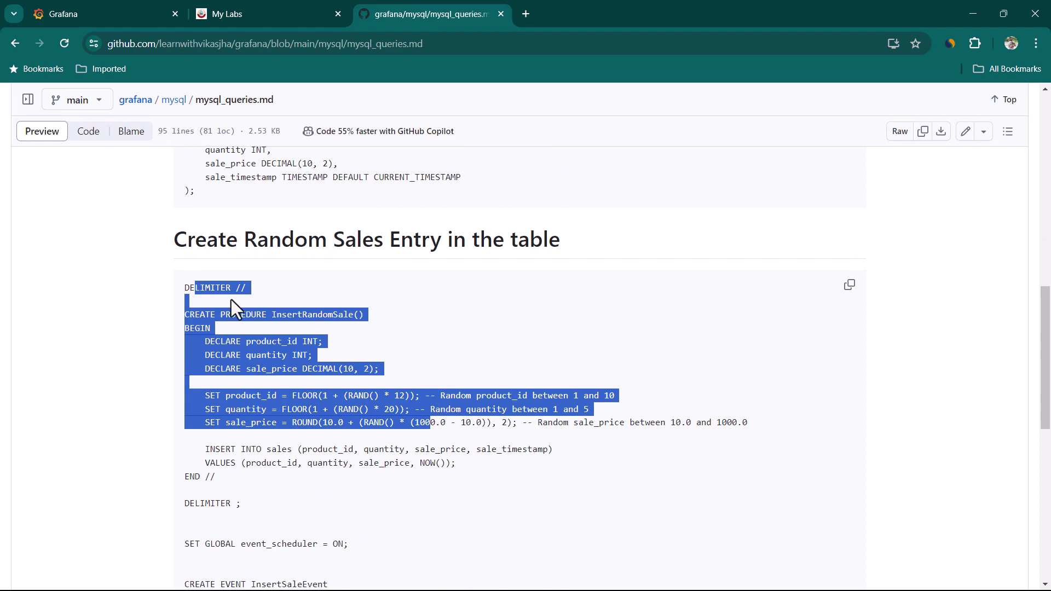
drag(195, 289, 353, 395)
scroll(439, 402, down, 2)
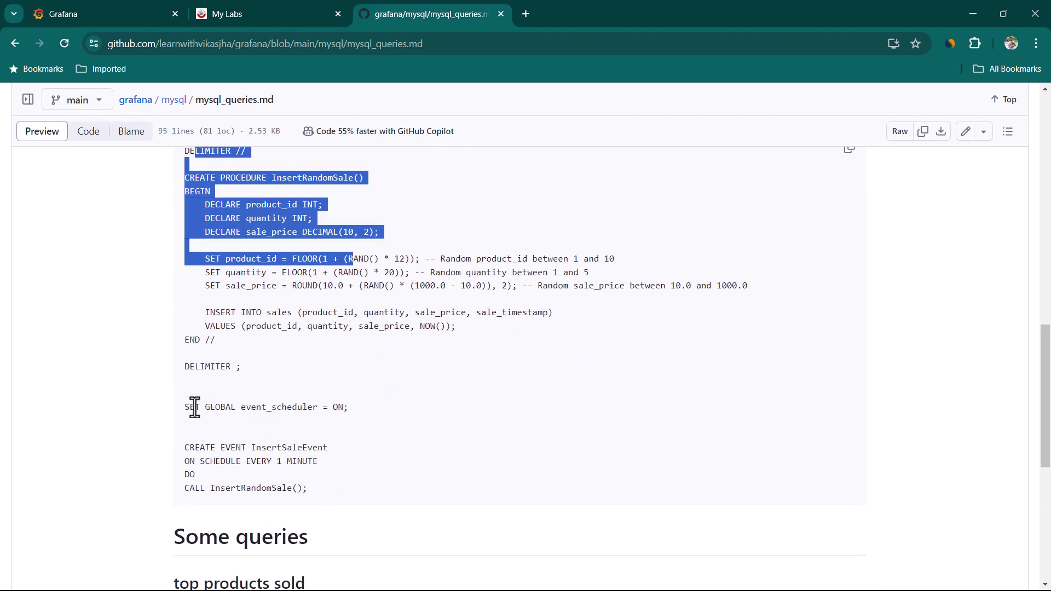
drag(190, 407, 359, 486)
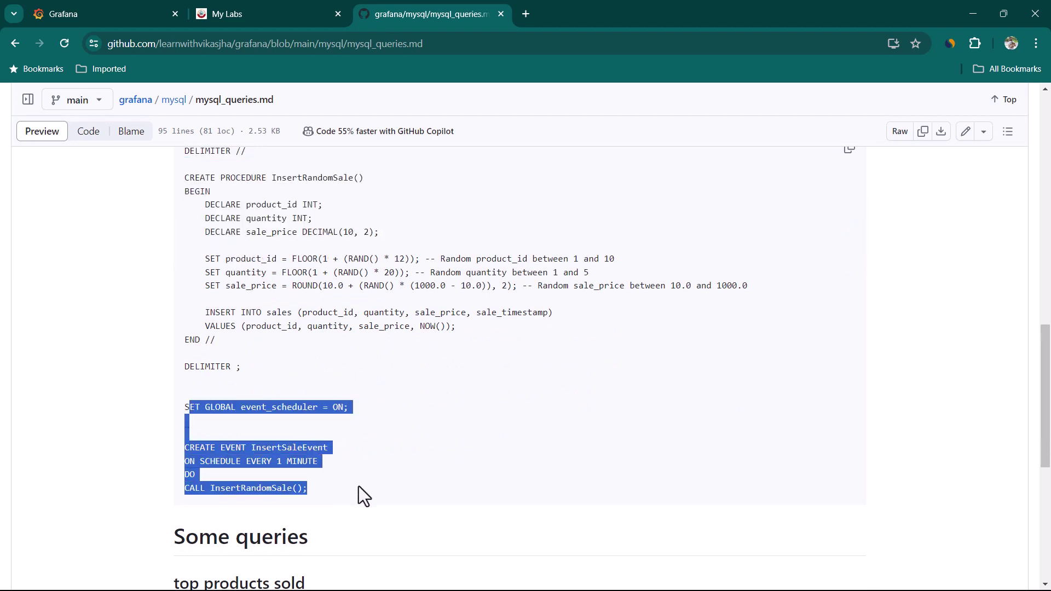
click(405, 443)
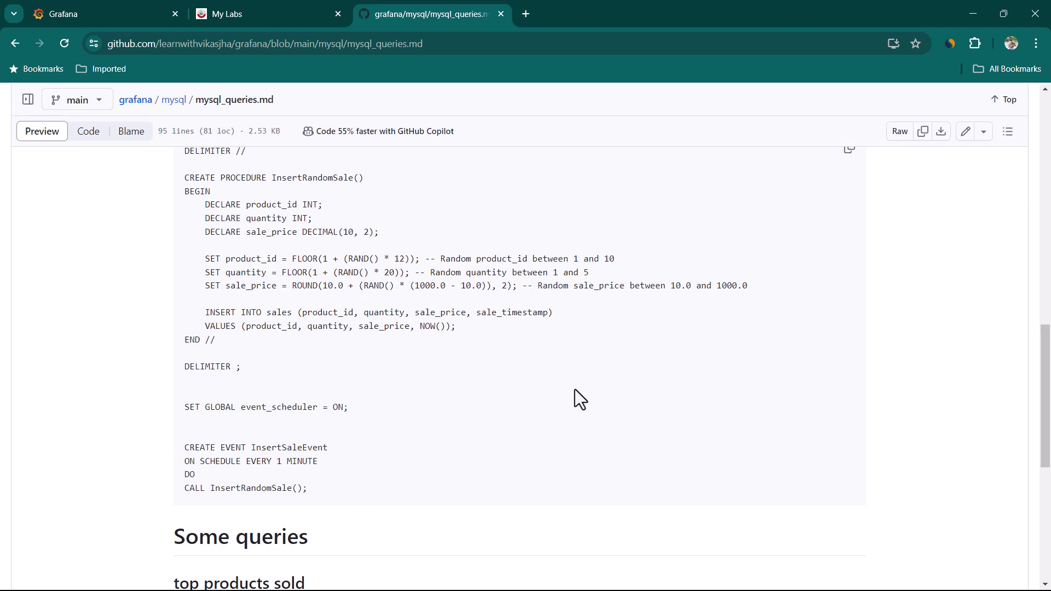
scroll(575, 389, down, 1)
click(252, 15)
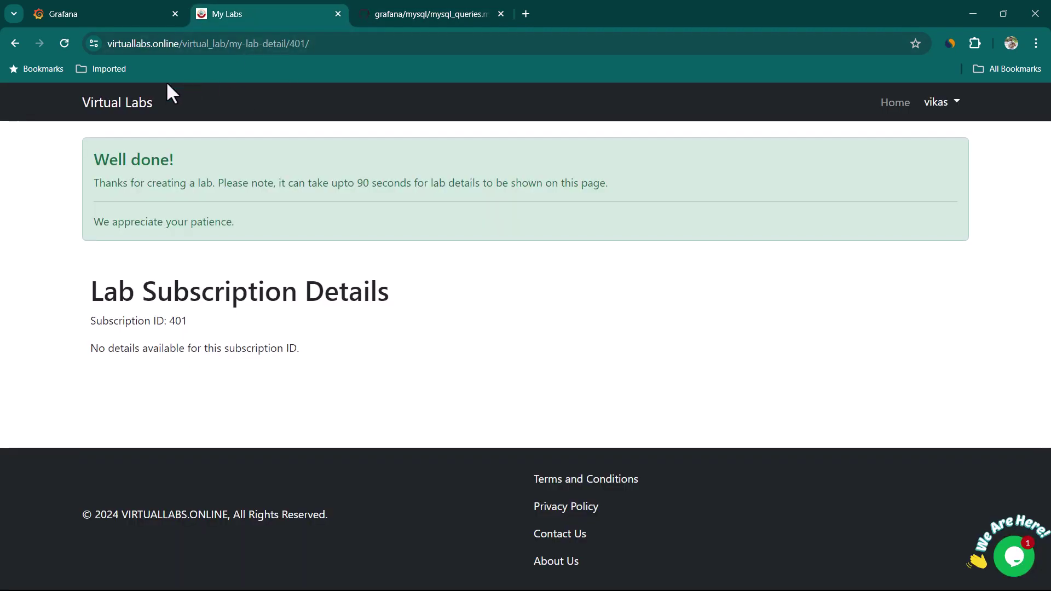
Reload subscription 401's details and open its PHPMyAdmin URL in a new tab.
click(63, 45)
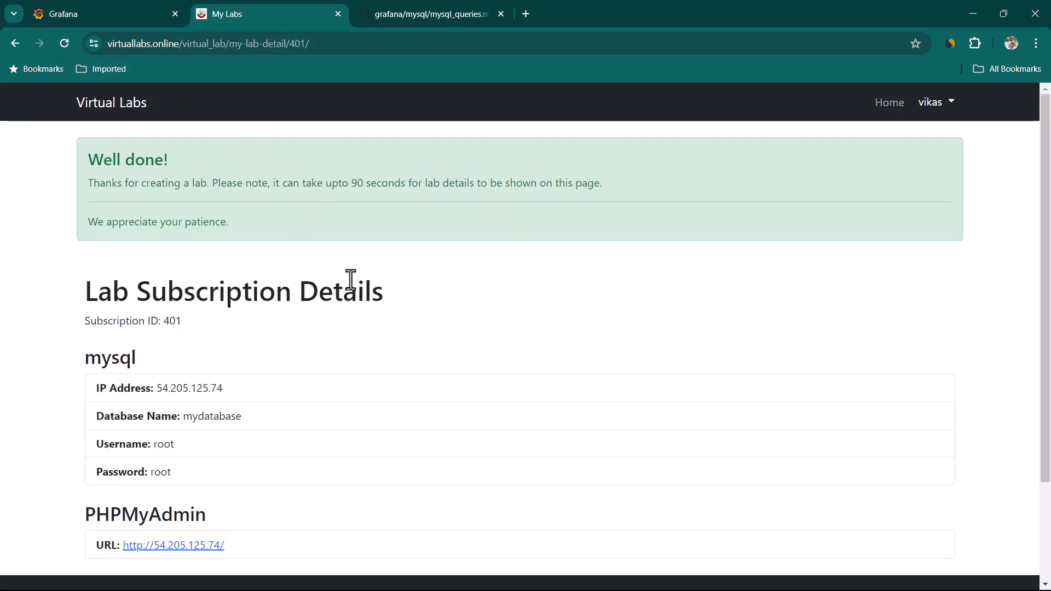
scroll(379, 392, down, 1)
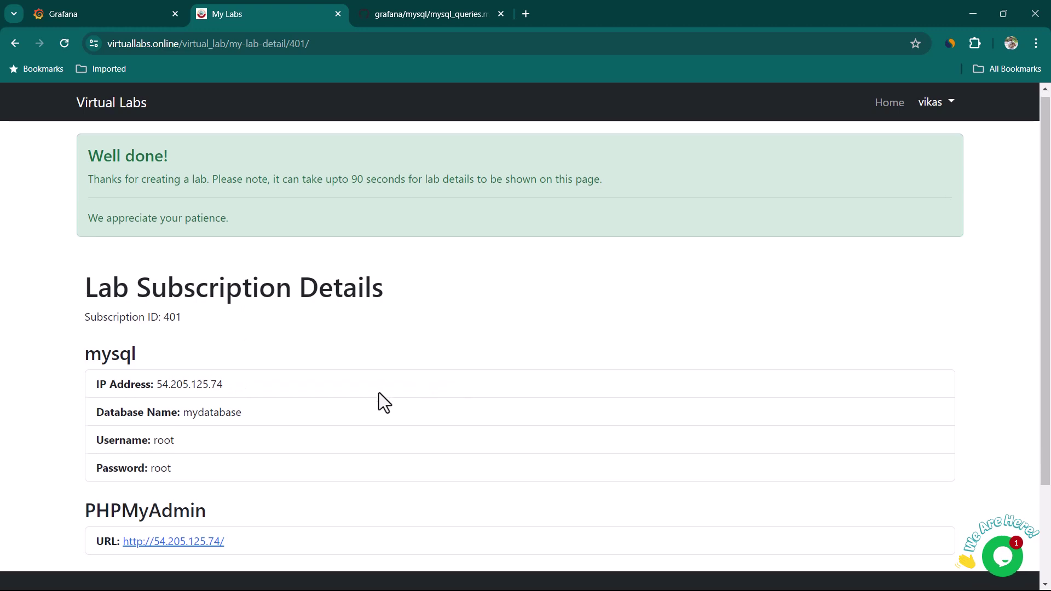
drag(77, 445, 291, 444)
click(290, 444)
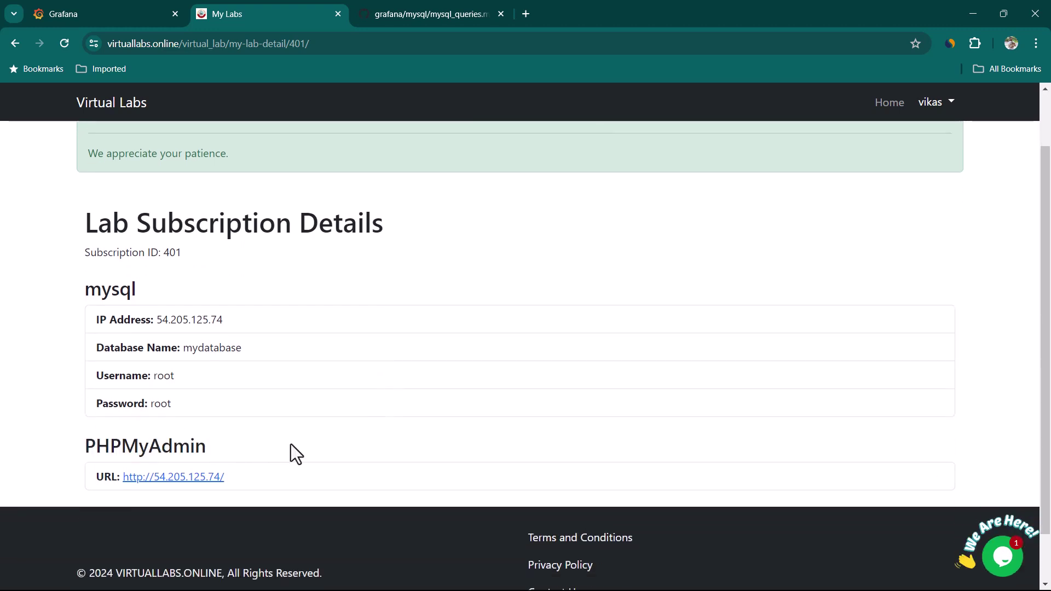
right_click(198, 479)
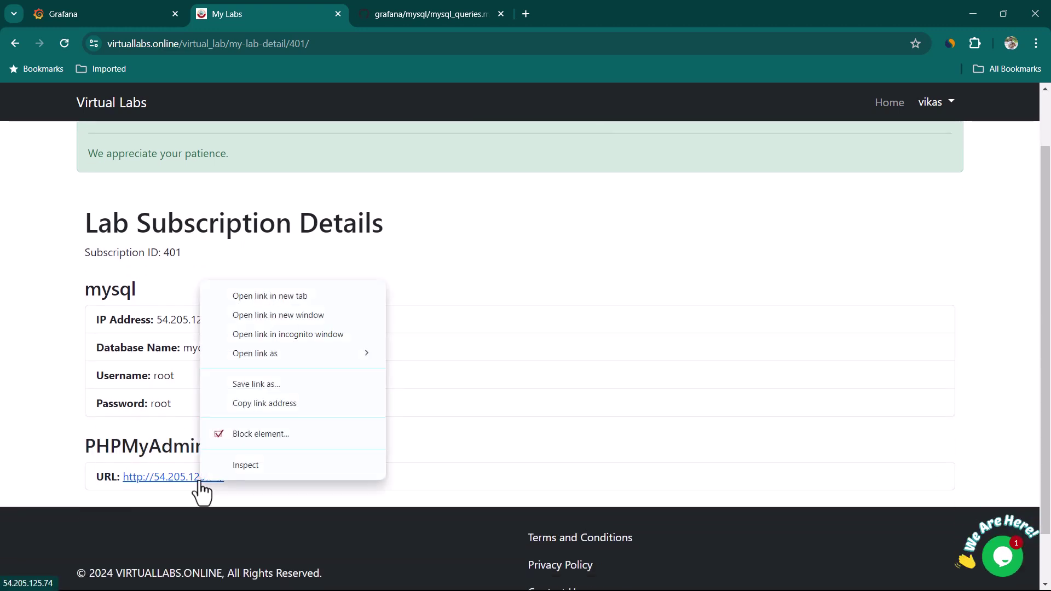
click(283, 296)
click(426, 14)
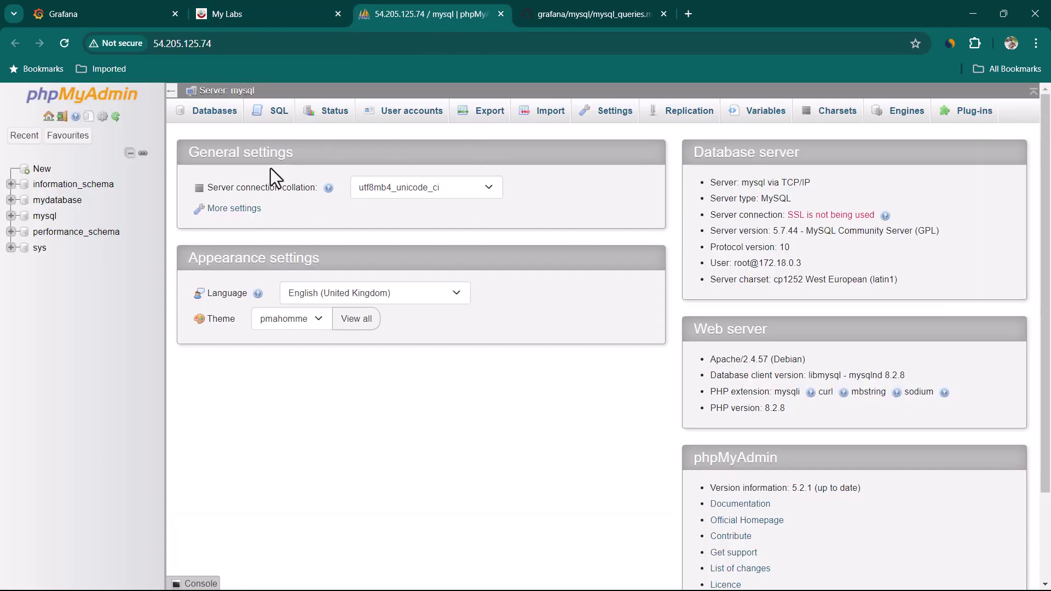
Open mydatabase's SQL editor and paste in the CREATE TABLE products statement.
click(57, 201)
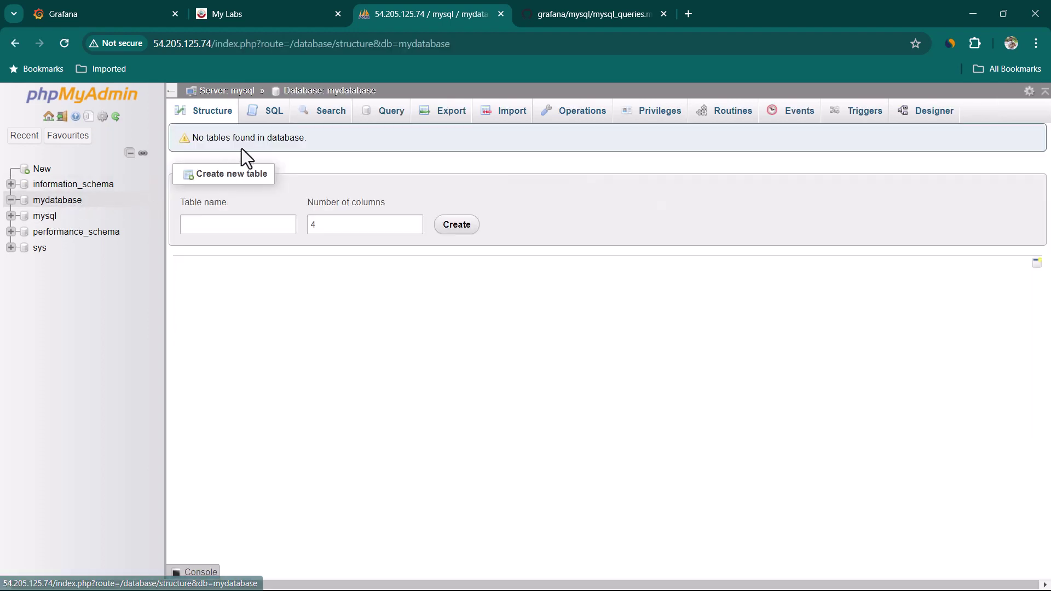
click(275, 113)
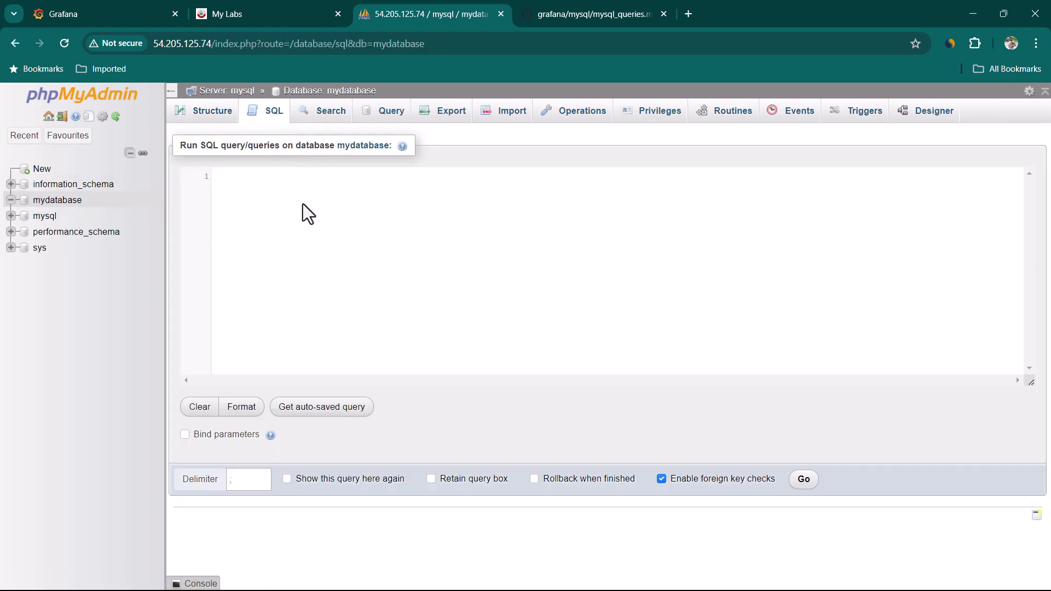
click(564, 15)
scroll(472, 314, up, 10)
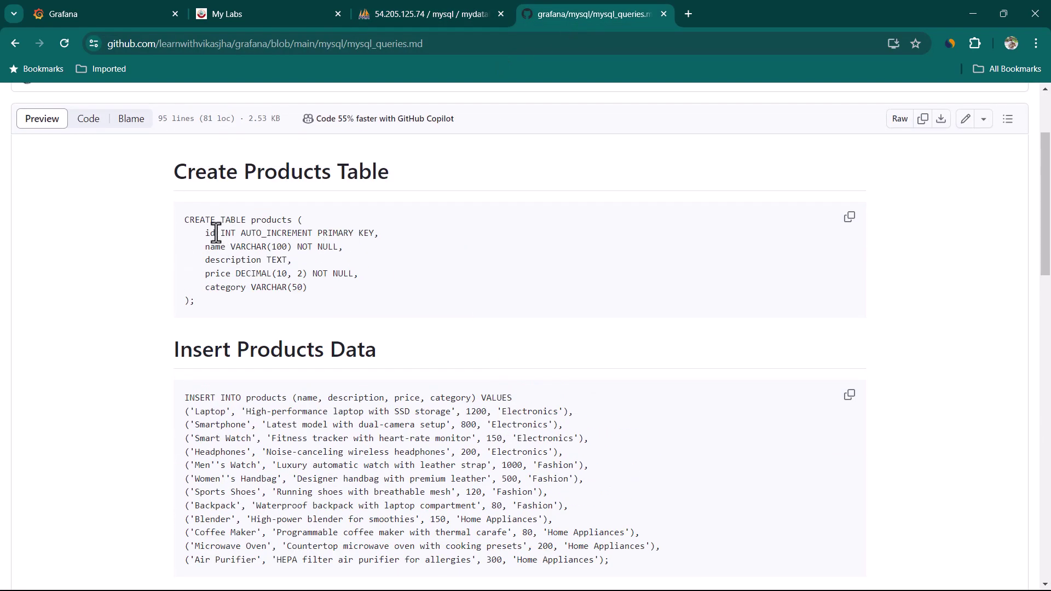
click(849, 217)
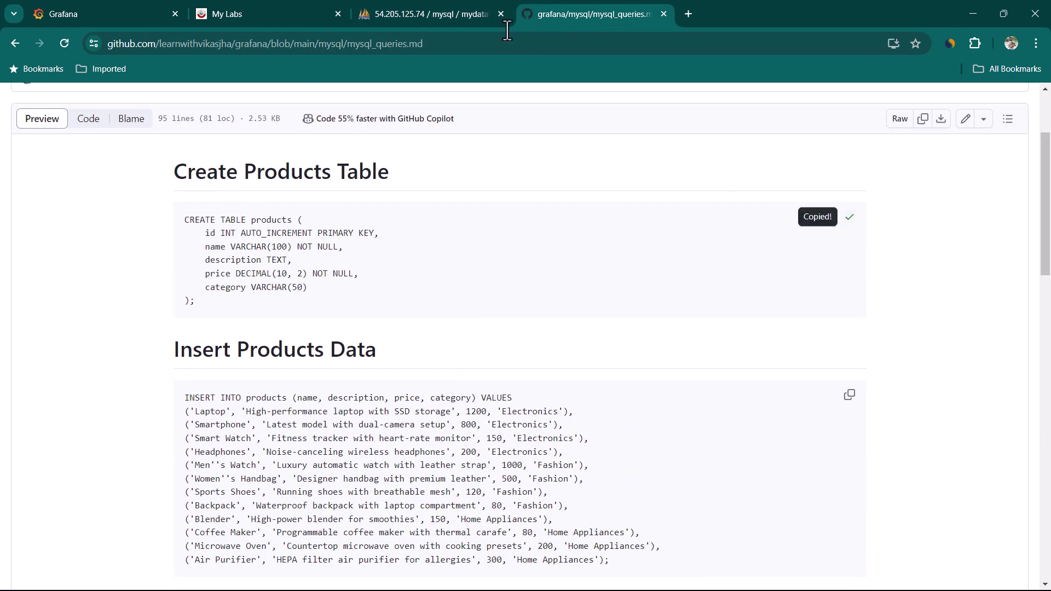
click(482, 15)
click(367, 215)
key(ctrl+v)
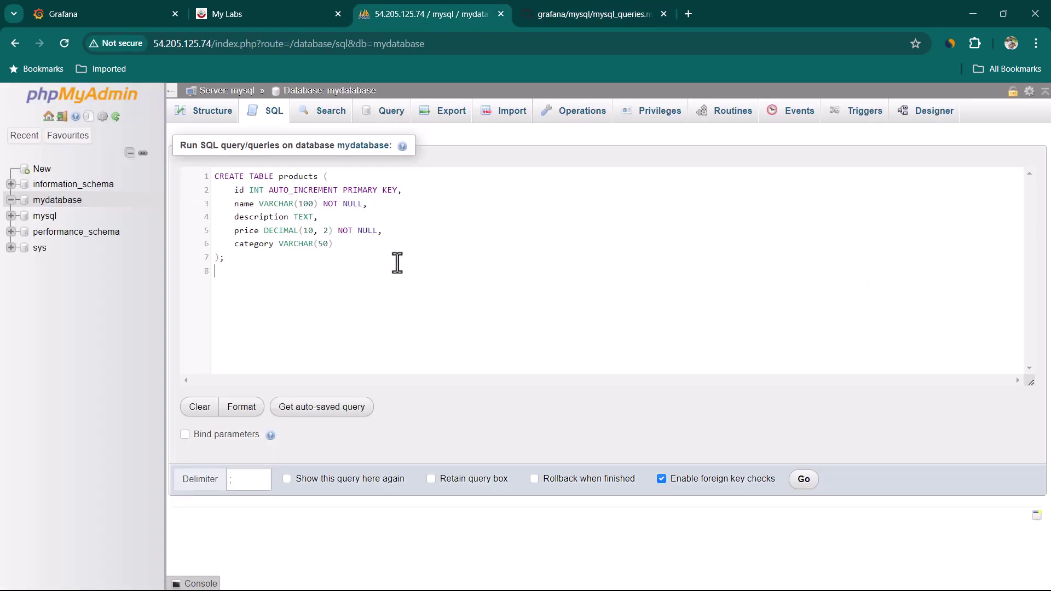
key(Return)
Append the Insert Products Data statement to the SQL editor.
click(556, 19)
scroll(402, 372, down, 3)
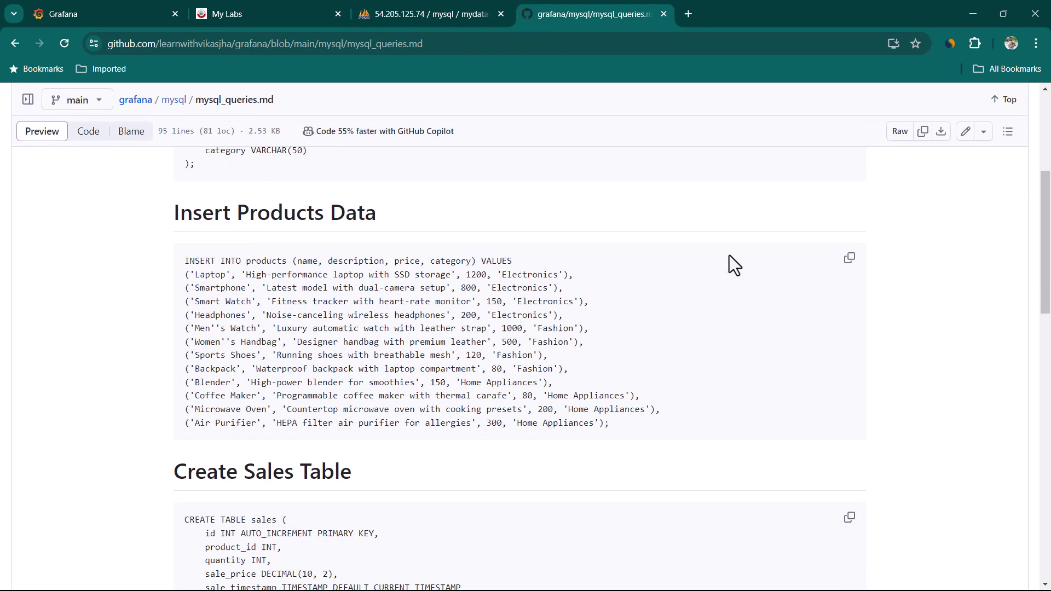
click(849, 257)
click(416, 16)
key(ctrl+v)
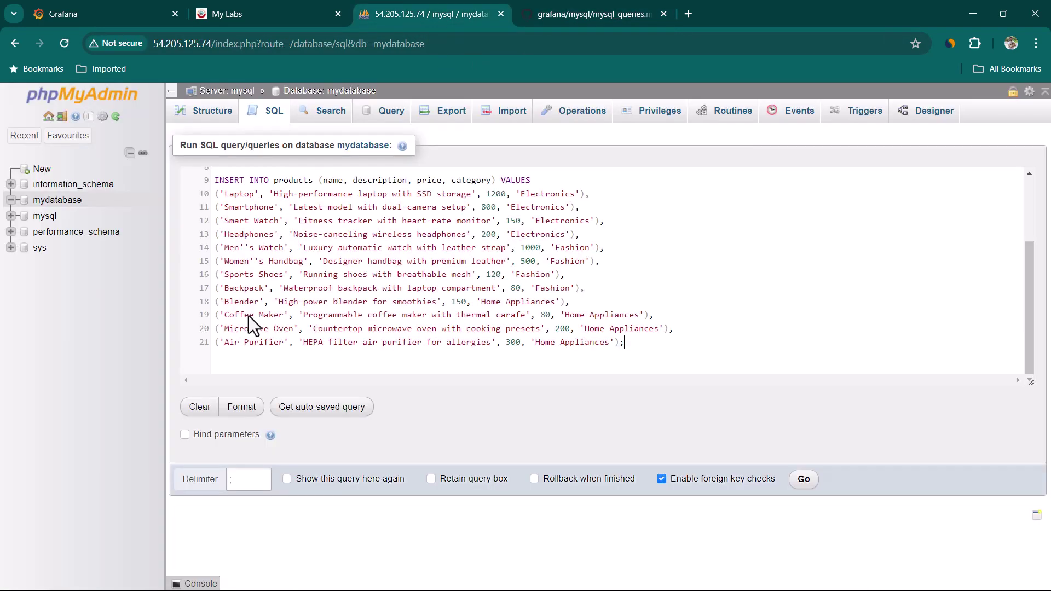
key(Return)
key(Return)
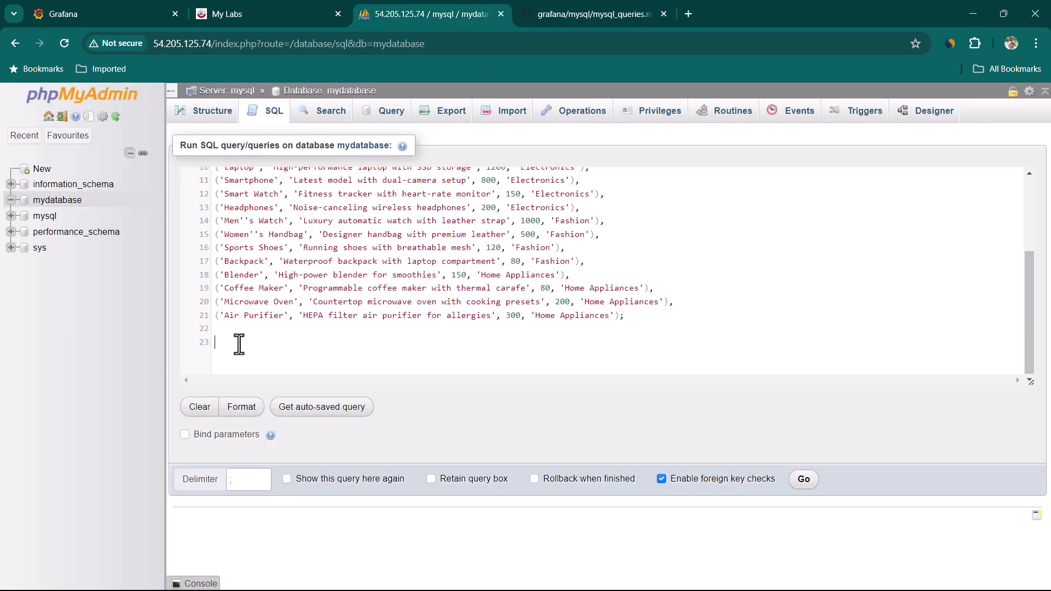
Append the CREATE TABLE sales statement to the SQL editor.
click(556, 16)
scroll(519, 287, down, 3)
scroll(518, 288, down, 2)
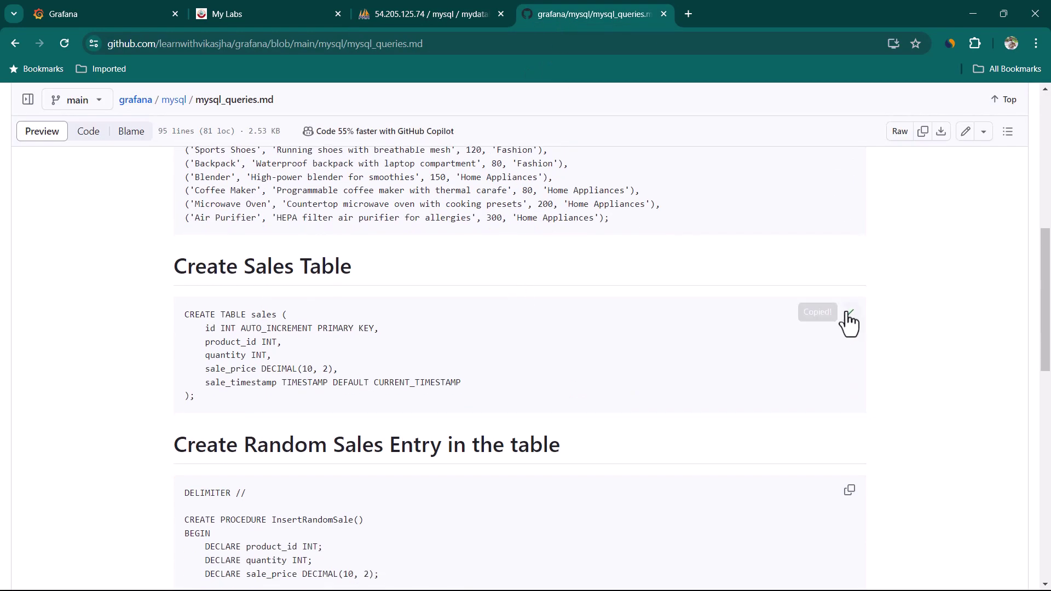
click(849, 312)
click(392, 12)
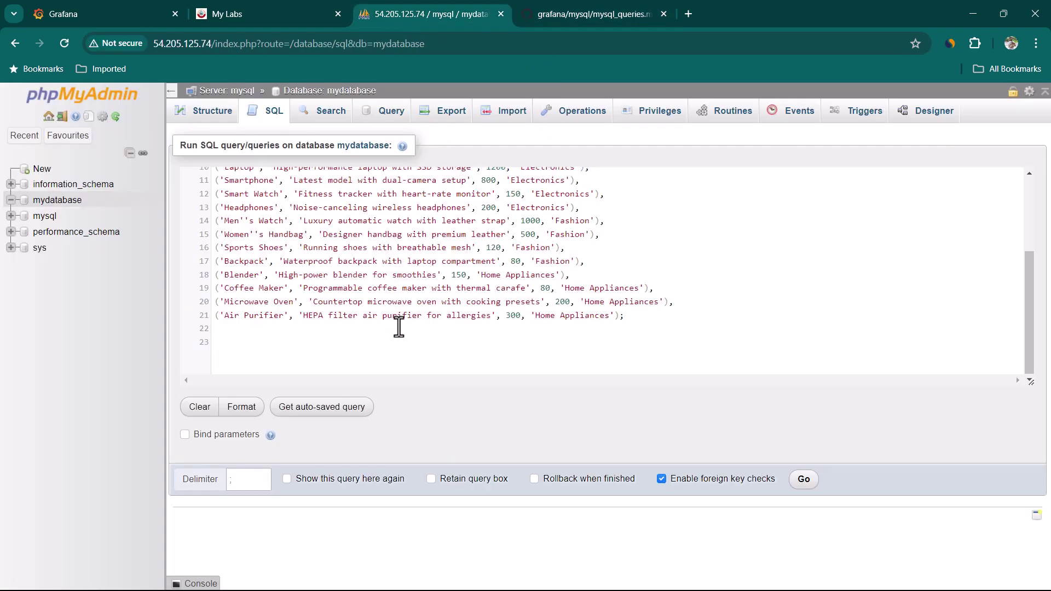
key(ctrl+v)
Copy the InsertRandomSale procedure and InsertSaleEvent event script into the editor.
click(571, 16)
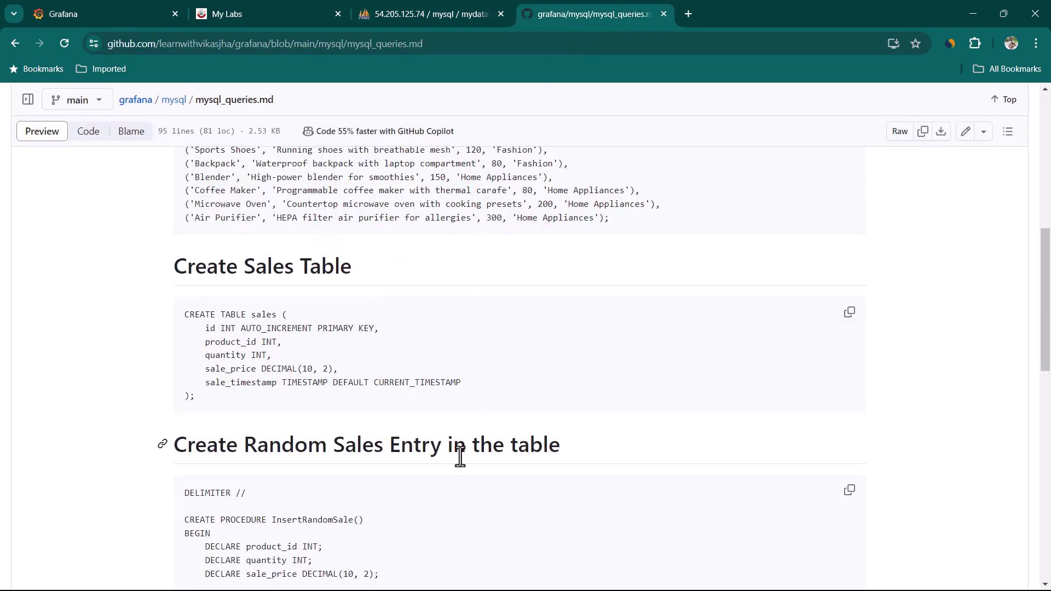
scroll(445, 388, down, 5)
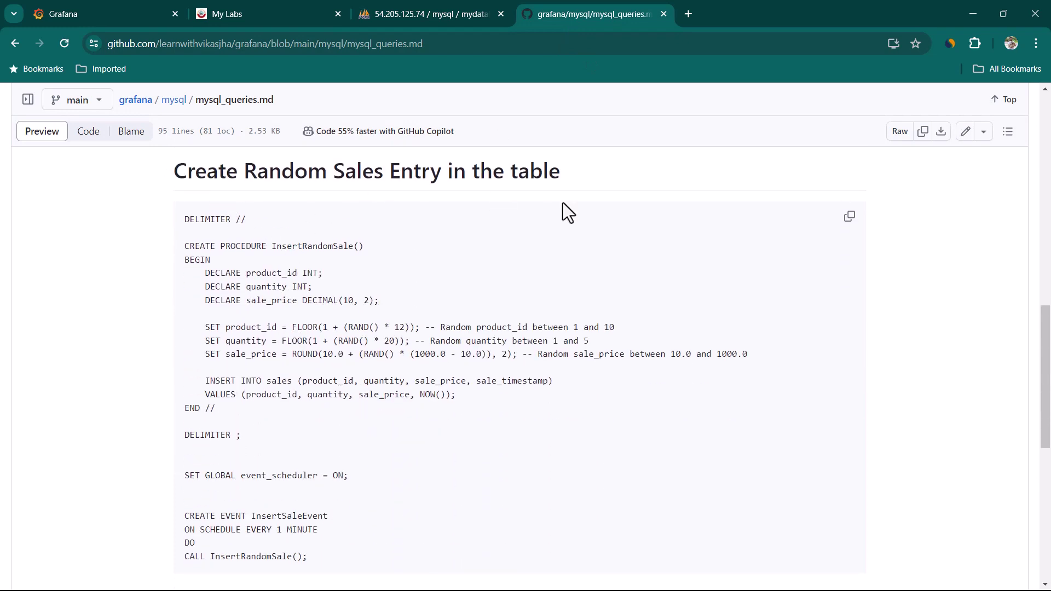
click(849, 217)
scroll(428, 377, down, 3)
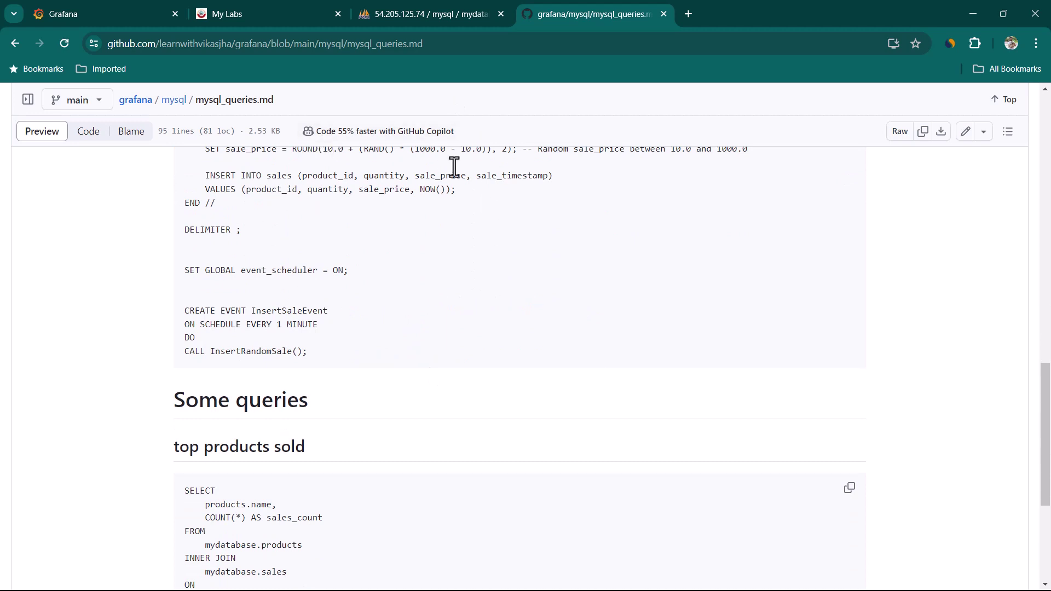
scroll(497, 231, down, 1)
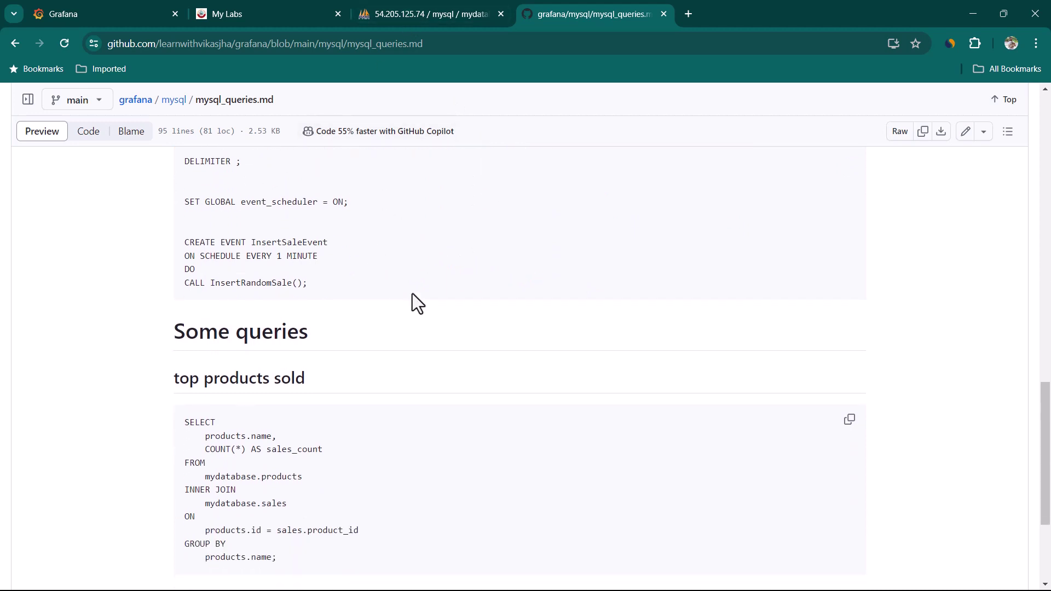
scroll(216, 395, down, 2)
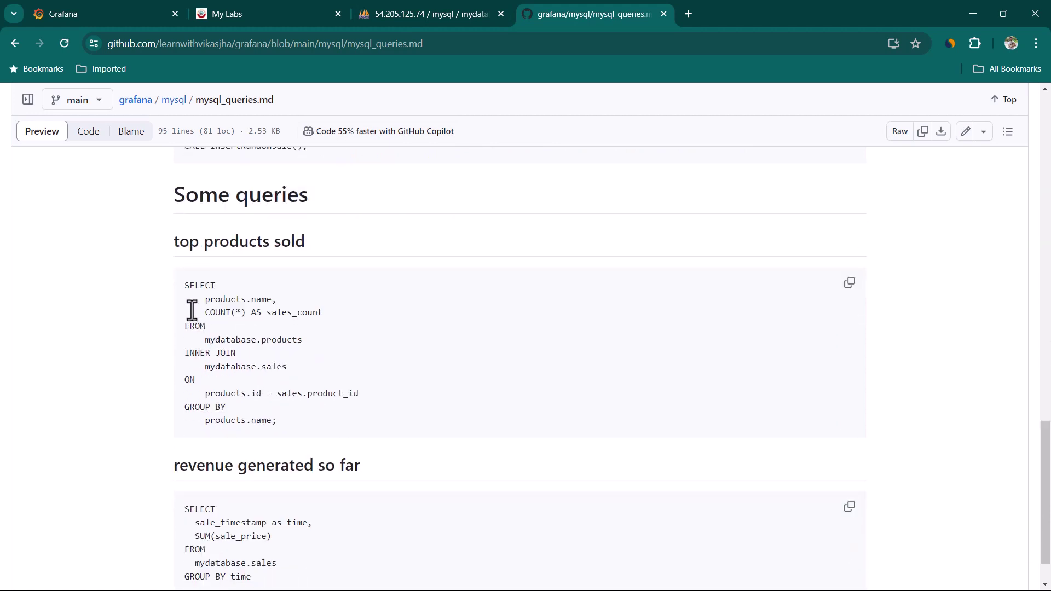
drag(190, 285, 425, 383)
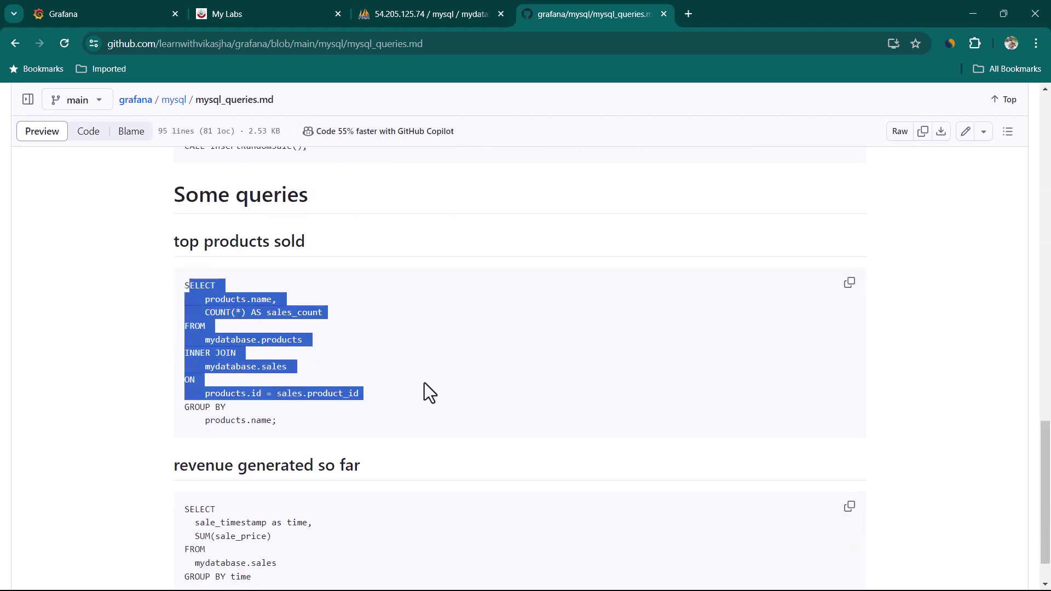
click(434, 338)
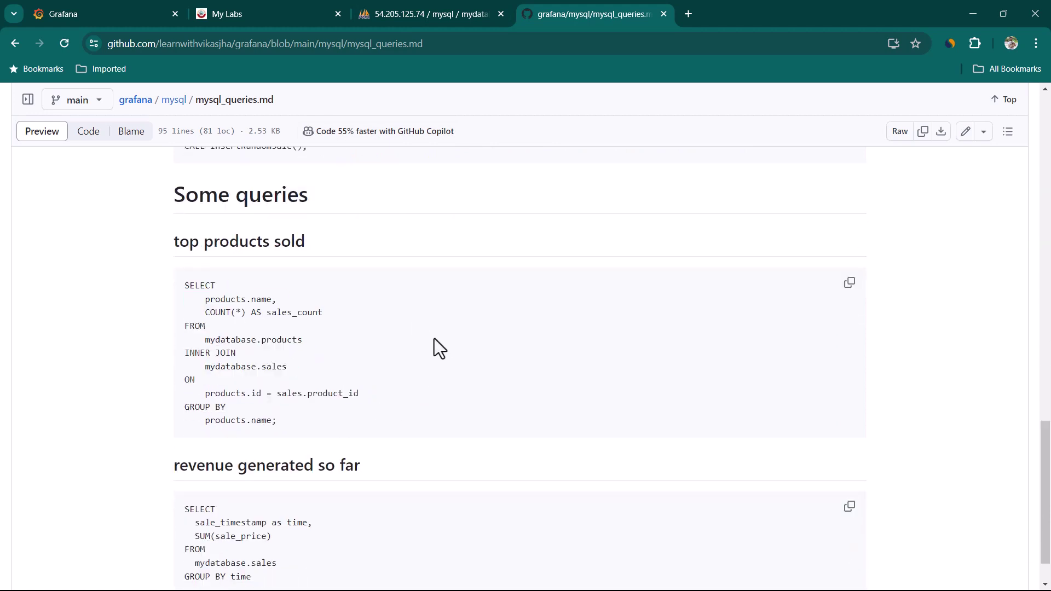
click(426, 15)
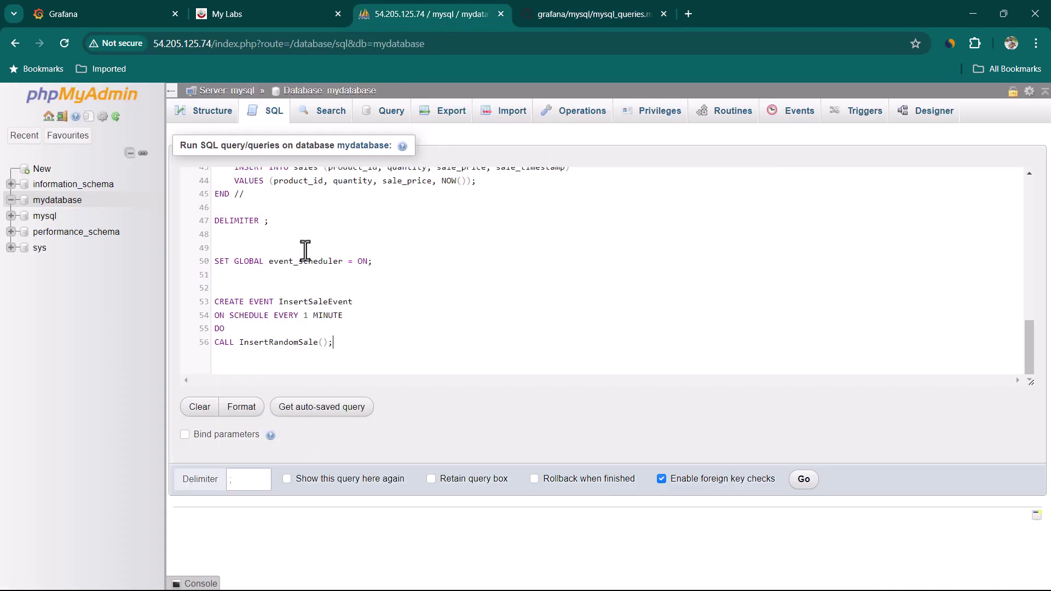
Run the script, then check the new procedure, event, sales rows and 12 products.
click(800, 483)
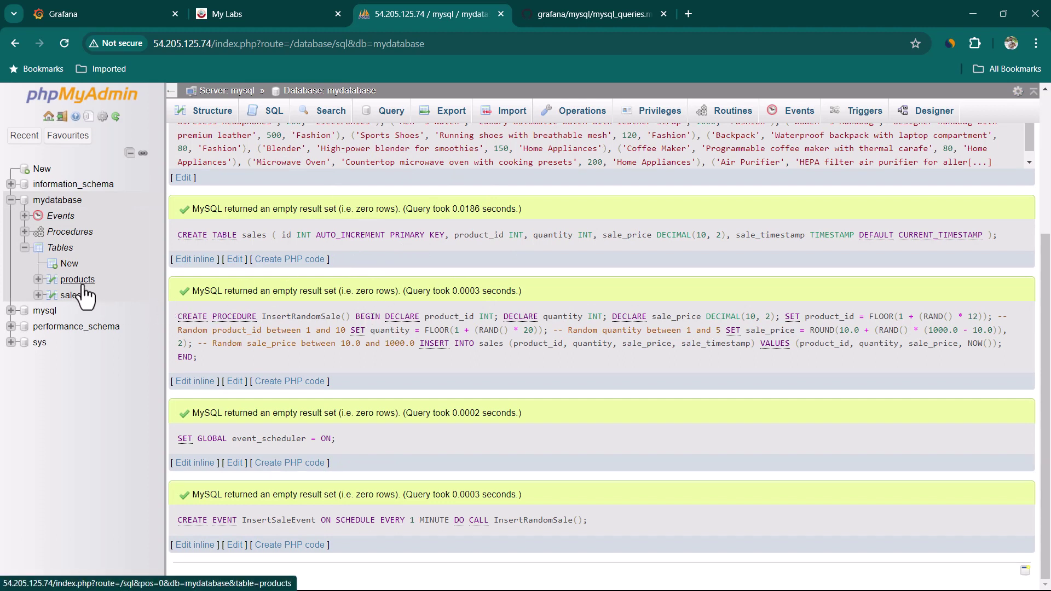
click(24, 231)
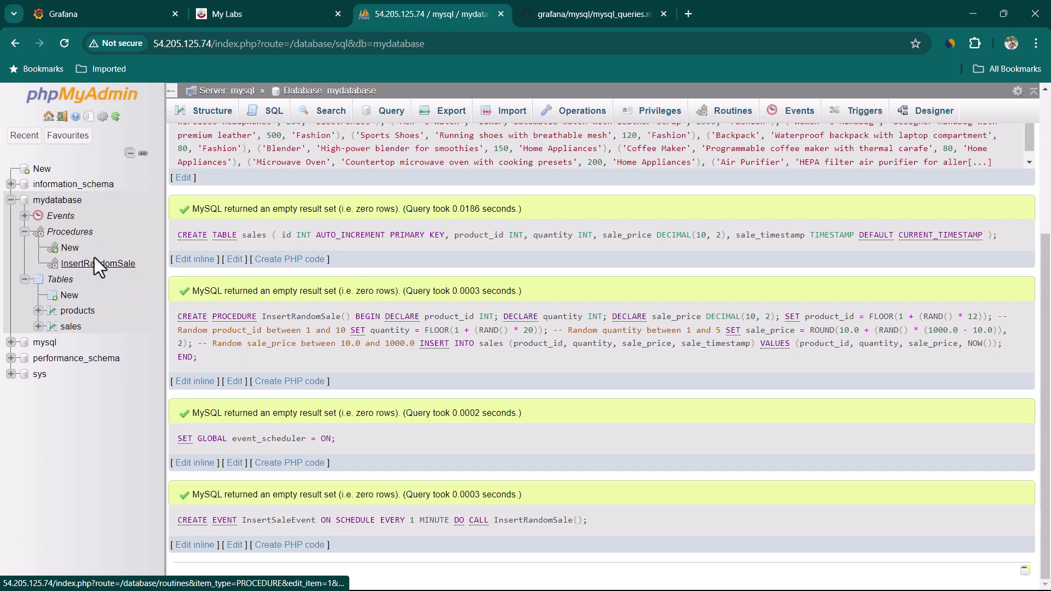
click(25, 216)
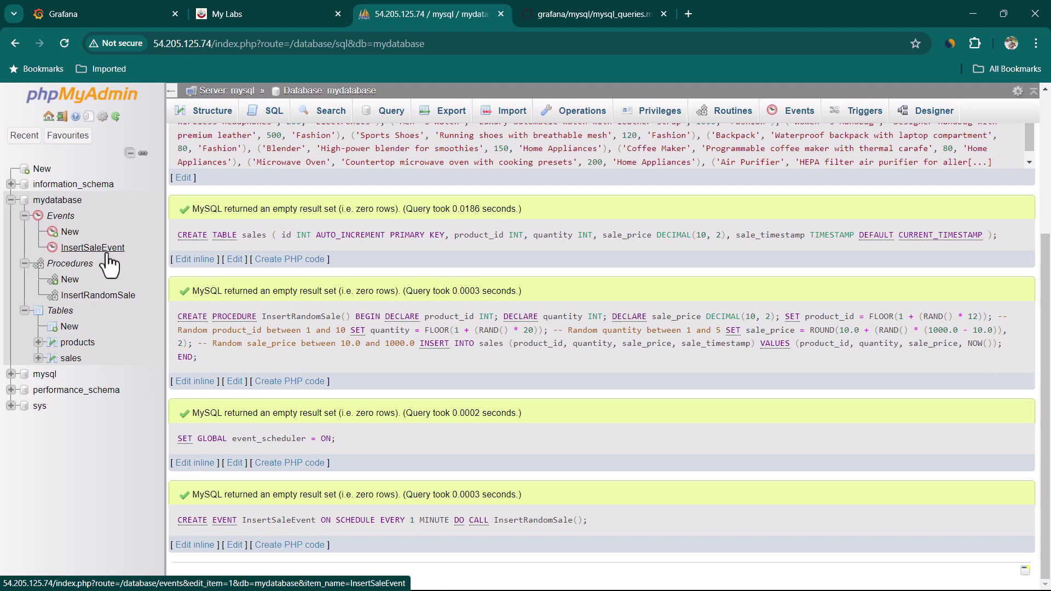
click(82, 360)
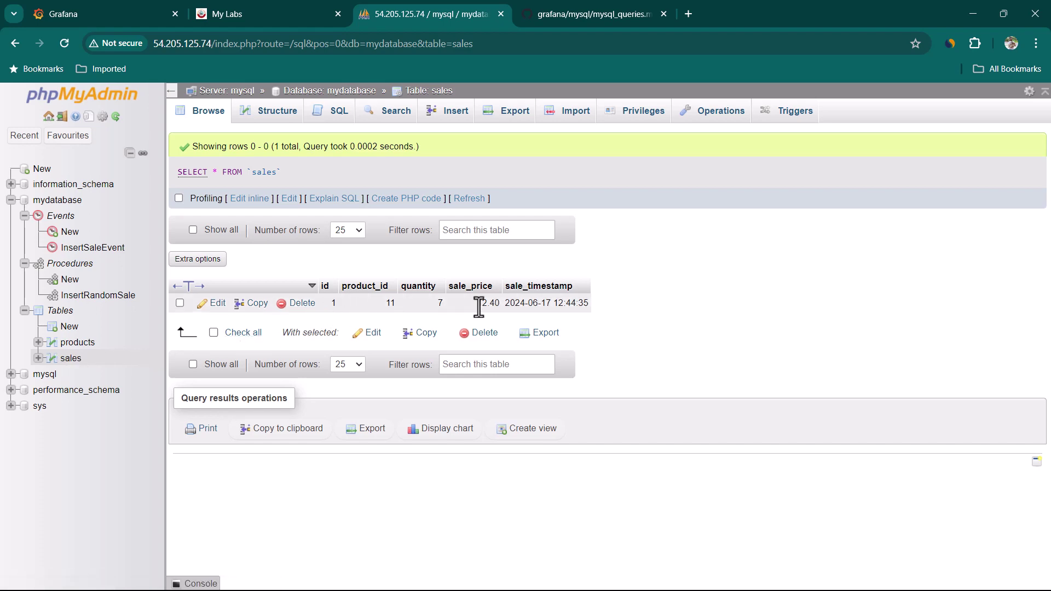
click(73, 342)
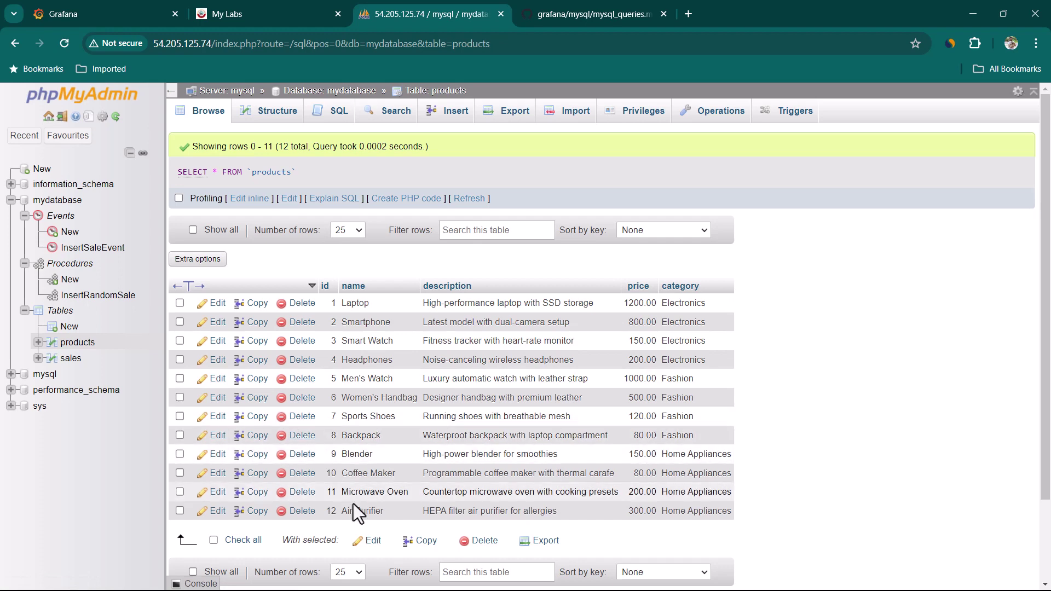
click(109, 4)
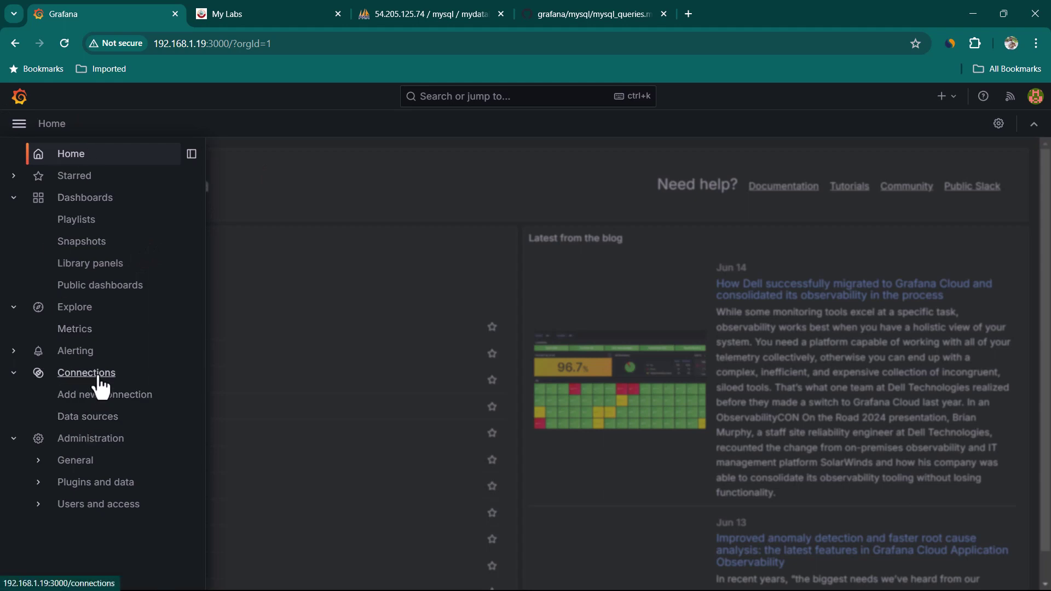
Search 'mysql' among new connections and create a MySQL data source named grafana-mysql-demo.
click(101, 404)
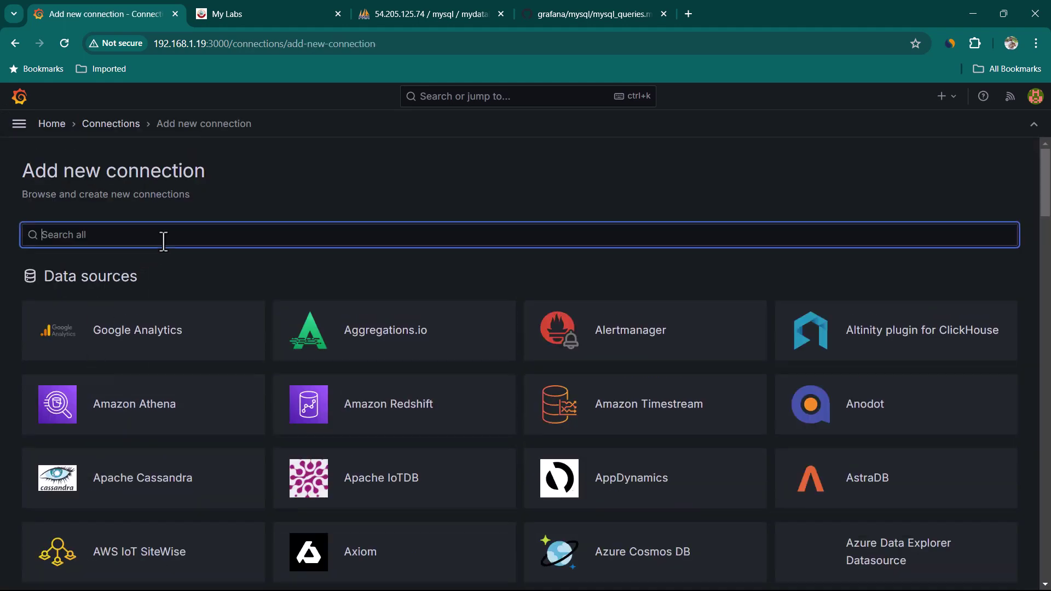
text(mysql)
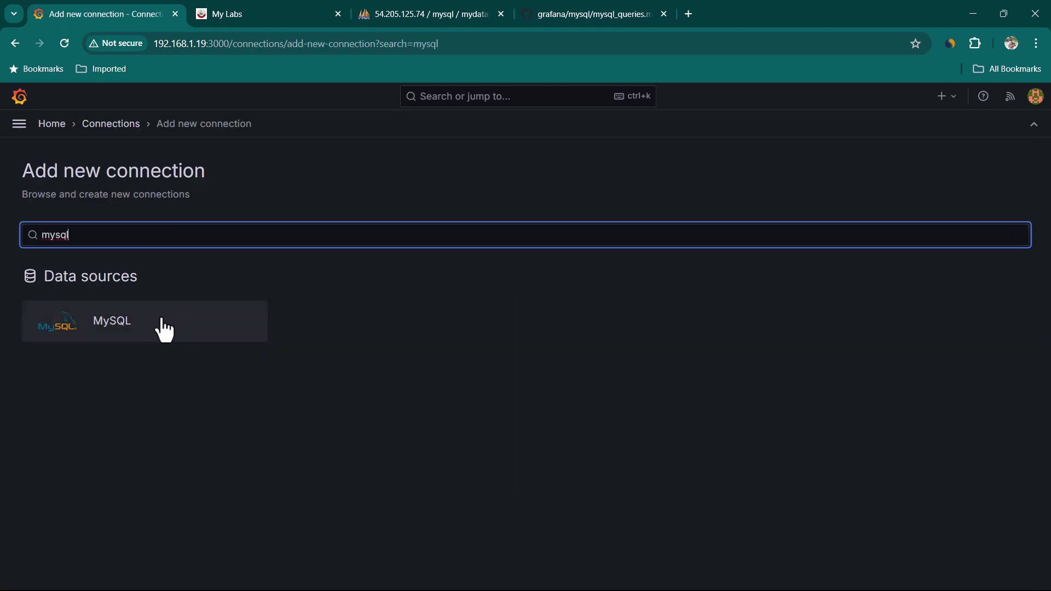
click(161, 326)
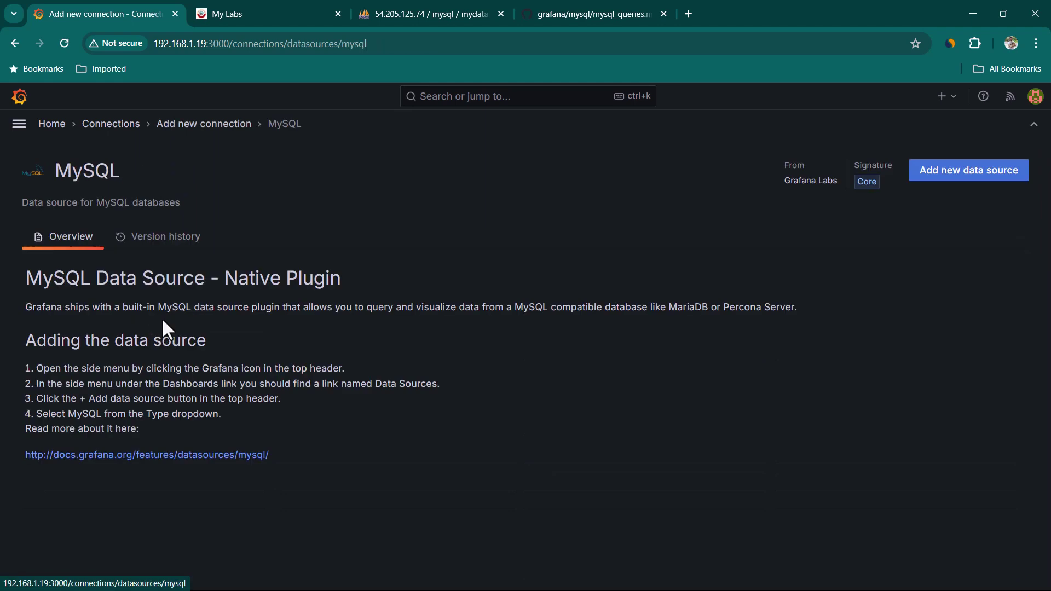
click(976, 185)
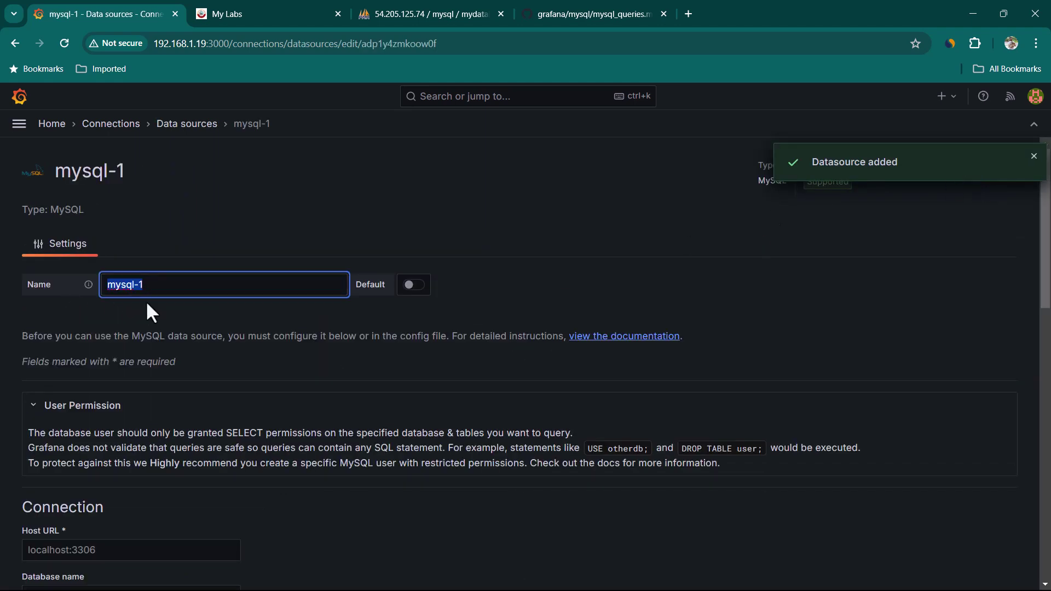
text(grafana)
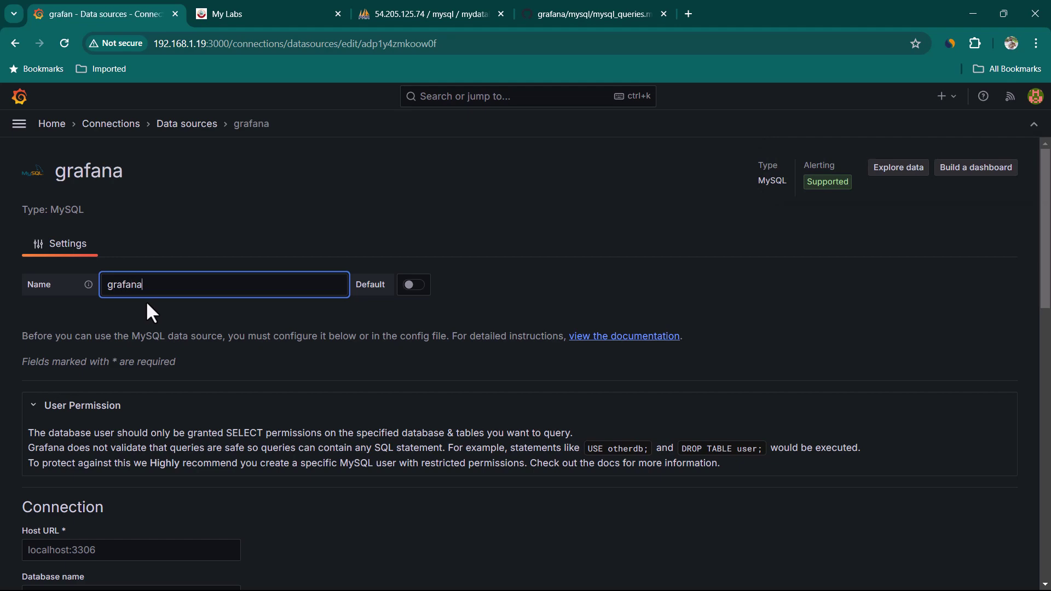
text(-mysql-demo)
scroll(146, 300, down, 2)
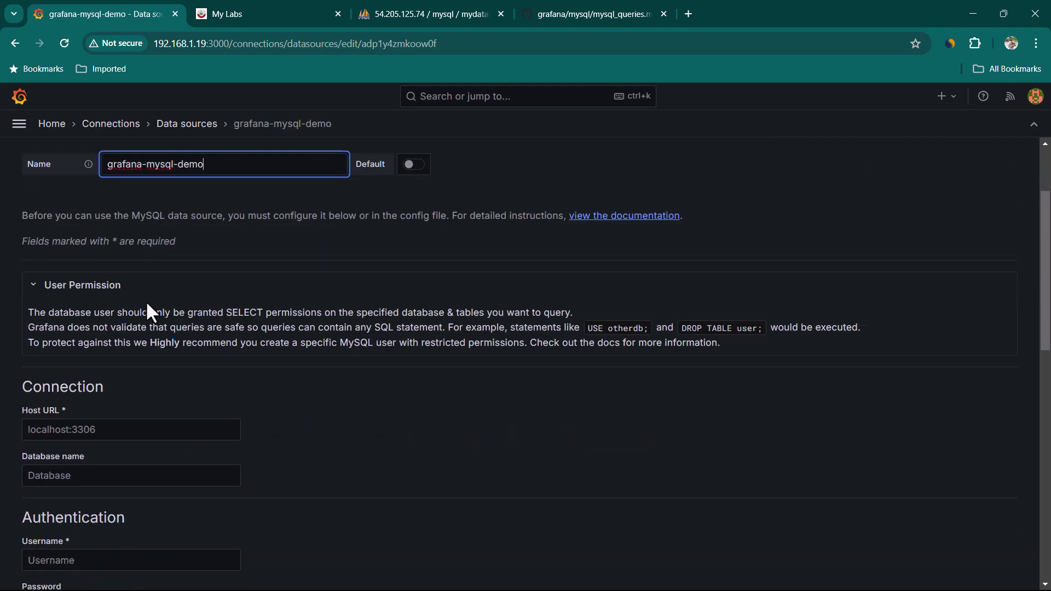
scroll(148, 307, down, 3)
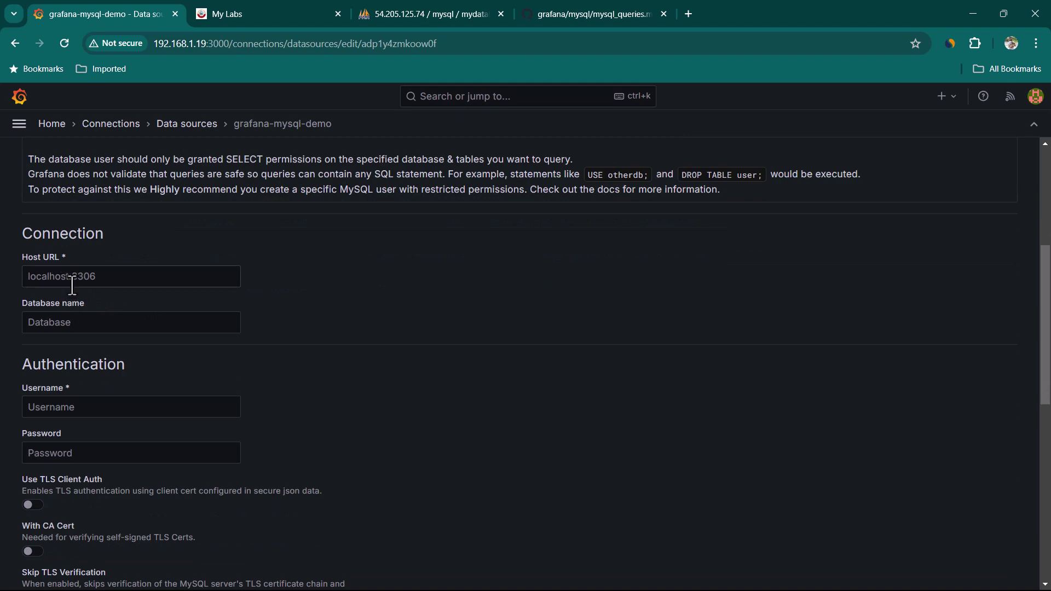
Set the data source Host URL to the lab server's 54.205.125.74:3306.
click(265, 13)
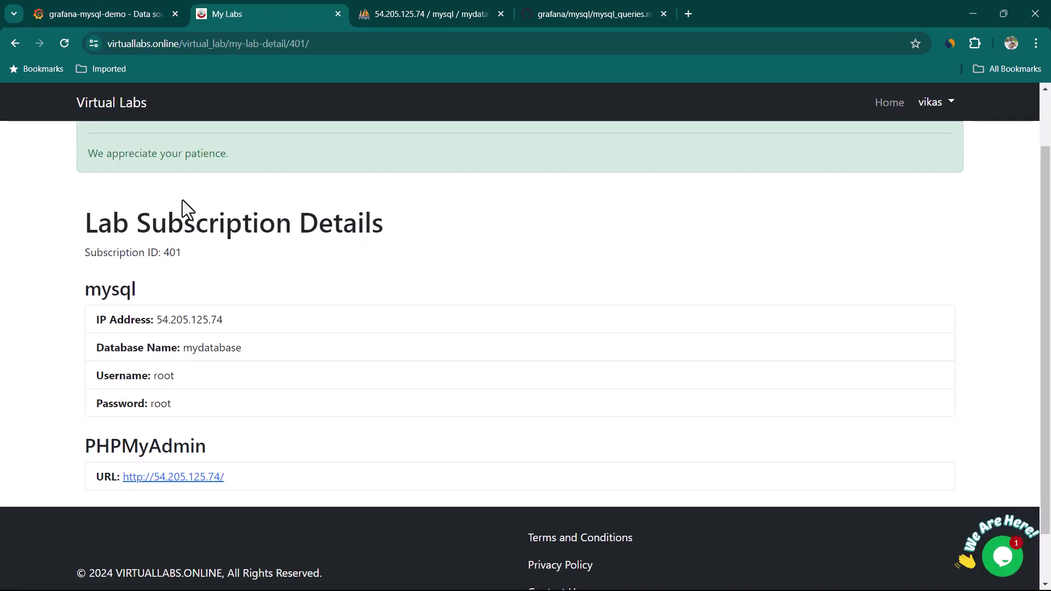
drag(223, 317, 152, 318)
key(ctrl+c)
click(127, 14)
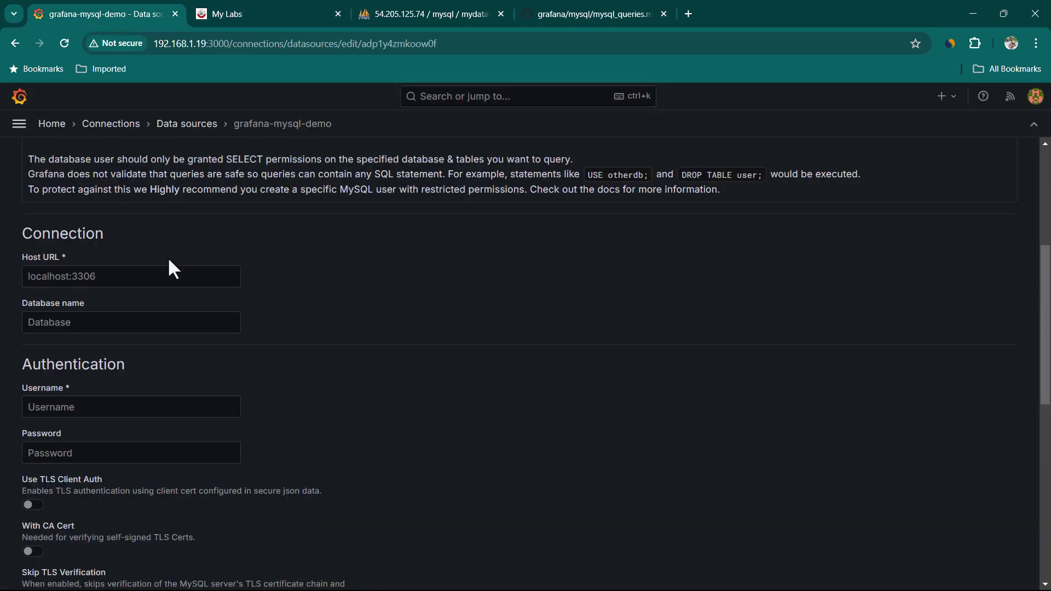
click(134, 277)
key(ctrl+v)
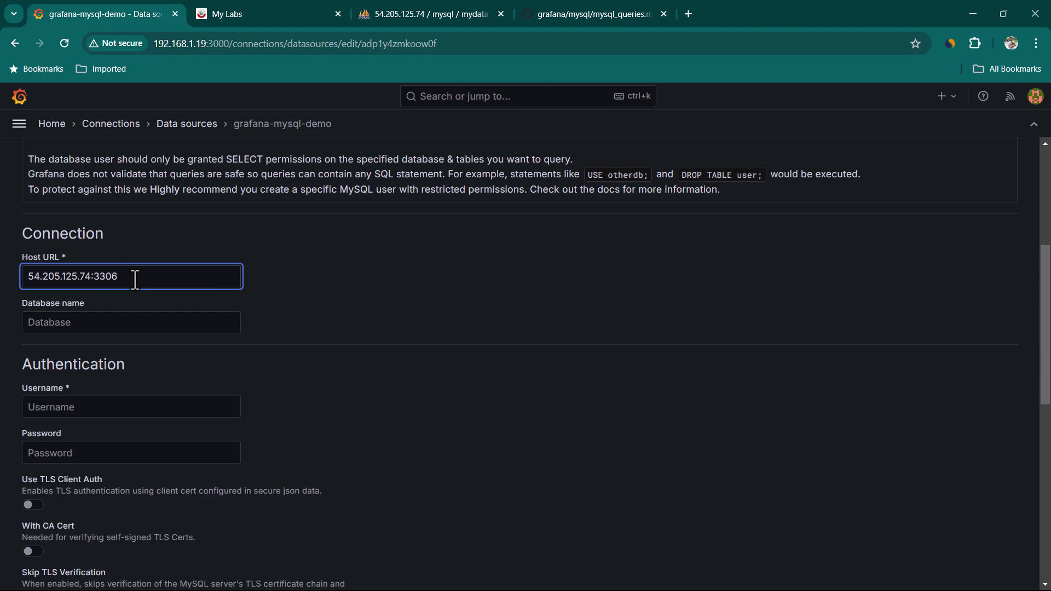
click(281, 16)
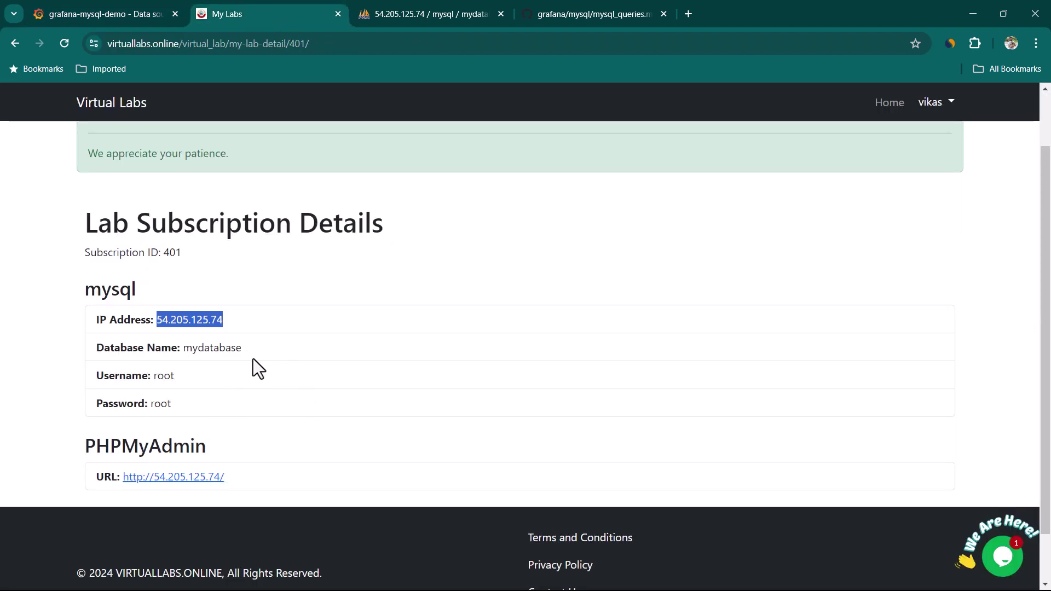
click(253, 328)
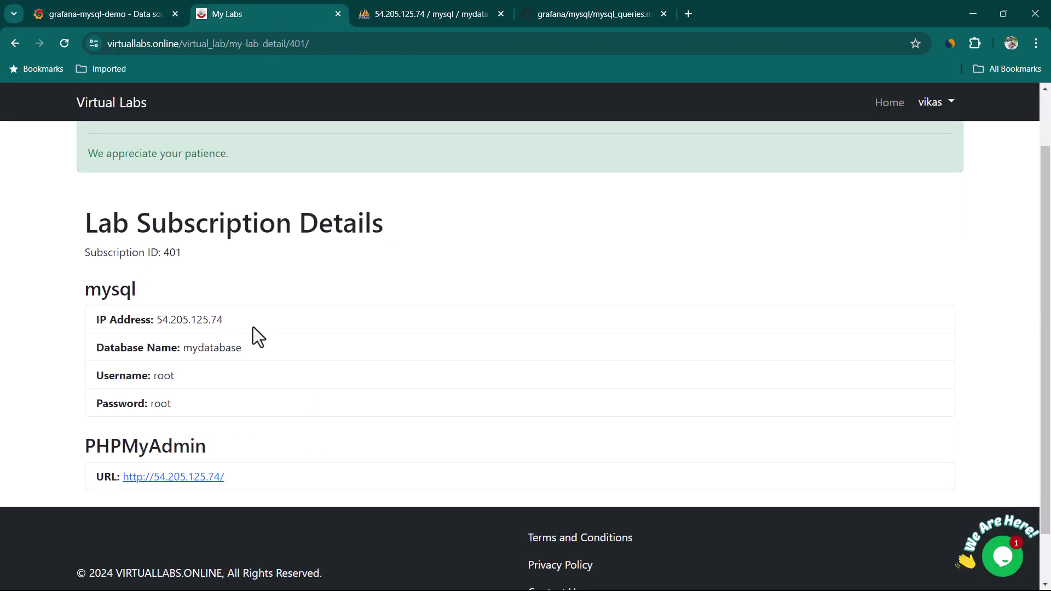
click(140, 19)
key(Tab)
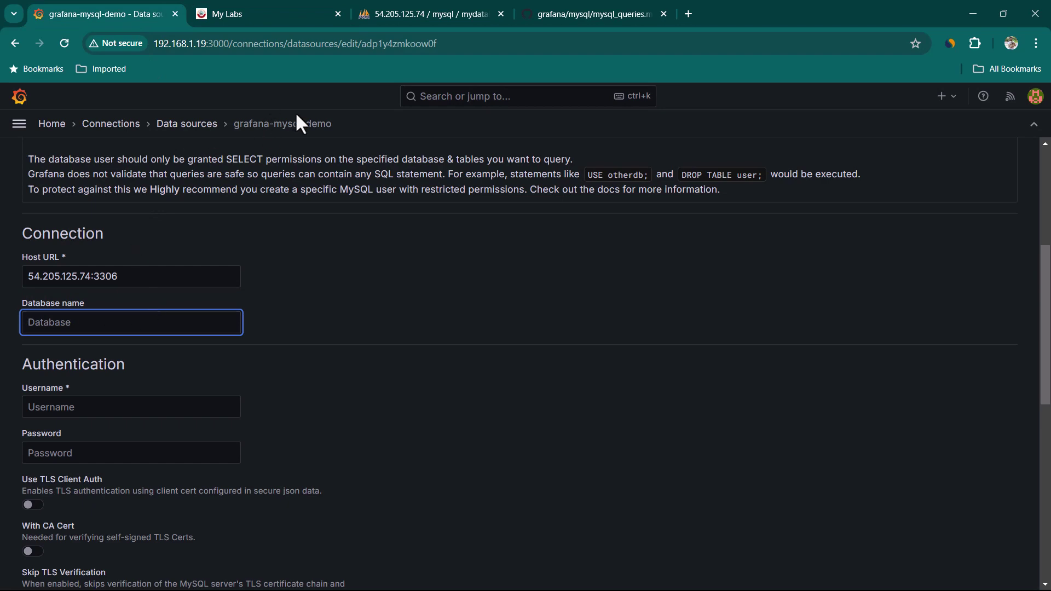
Enter database name mydatabase and the lab's database username and password.
click(425, 14)
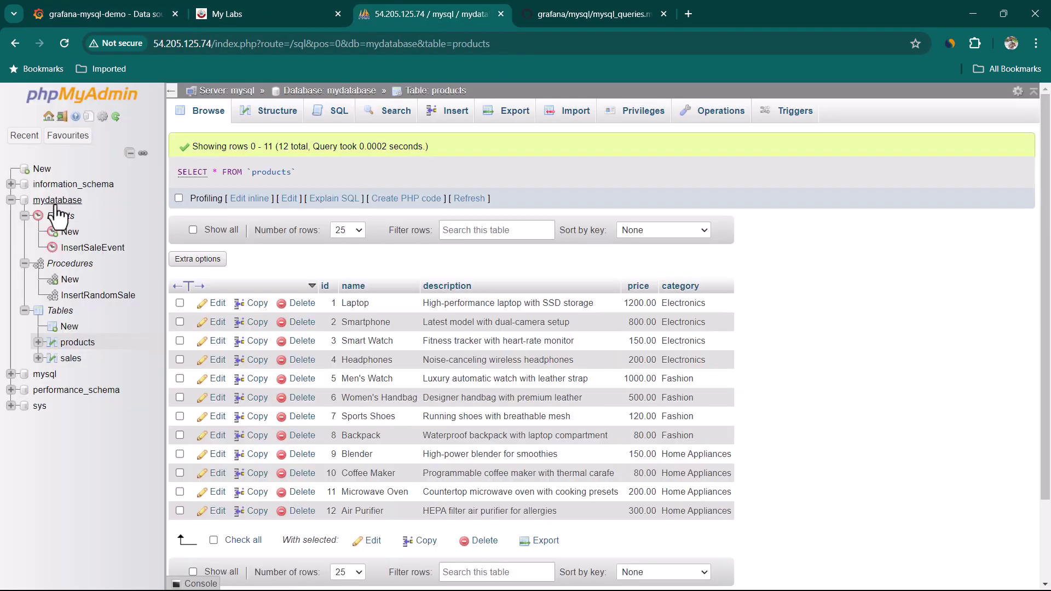
click(133, 17)
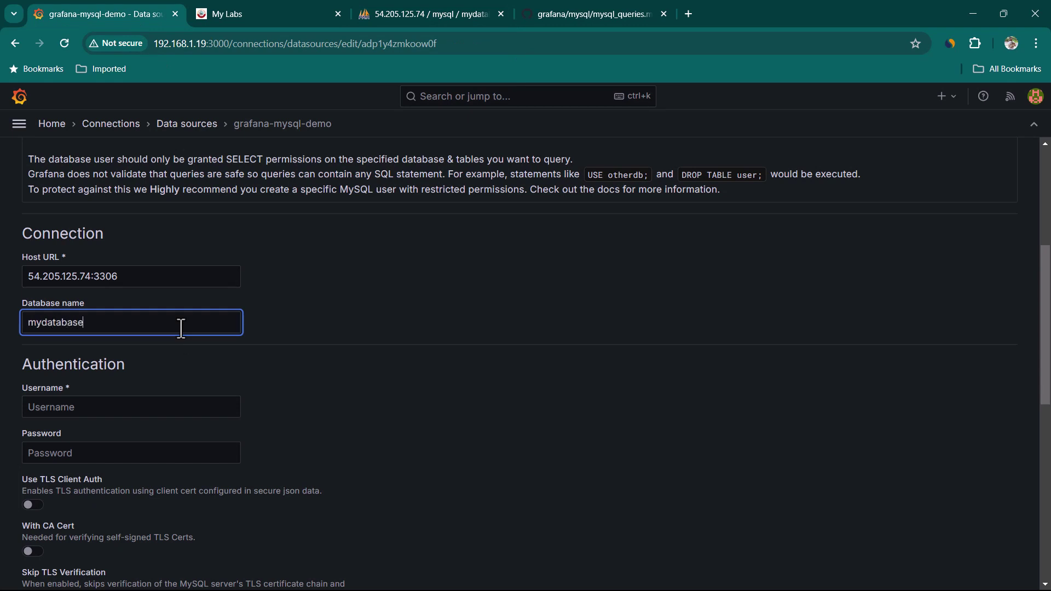
scroll(181, 328, down, 2)
click(242, 14)
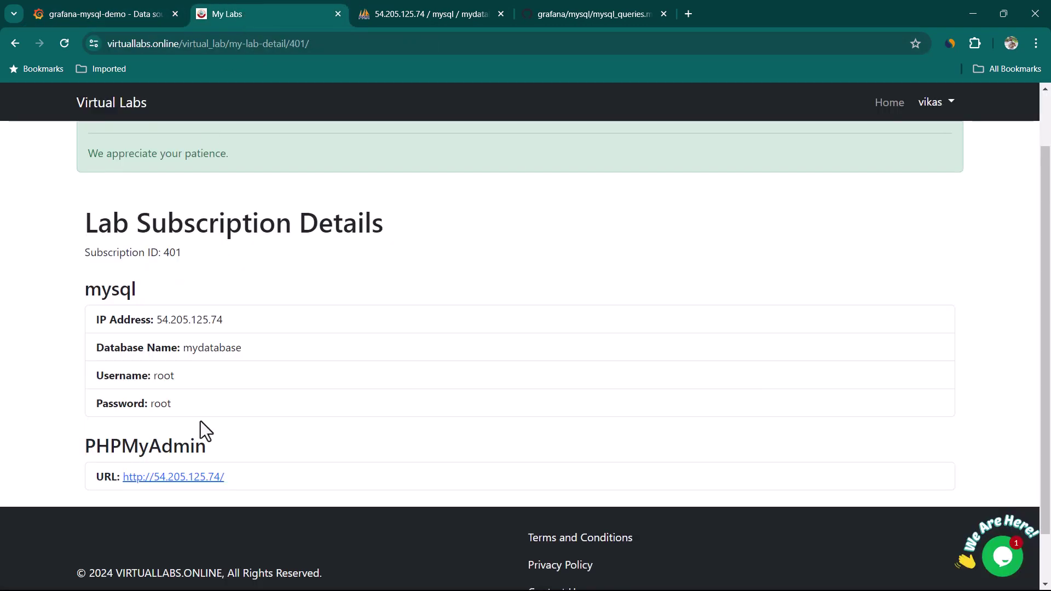
click(127, 16)
click(182, 274)
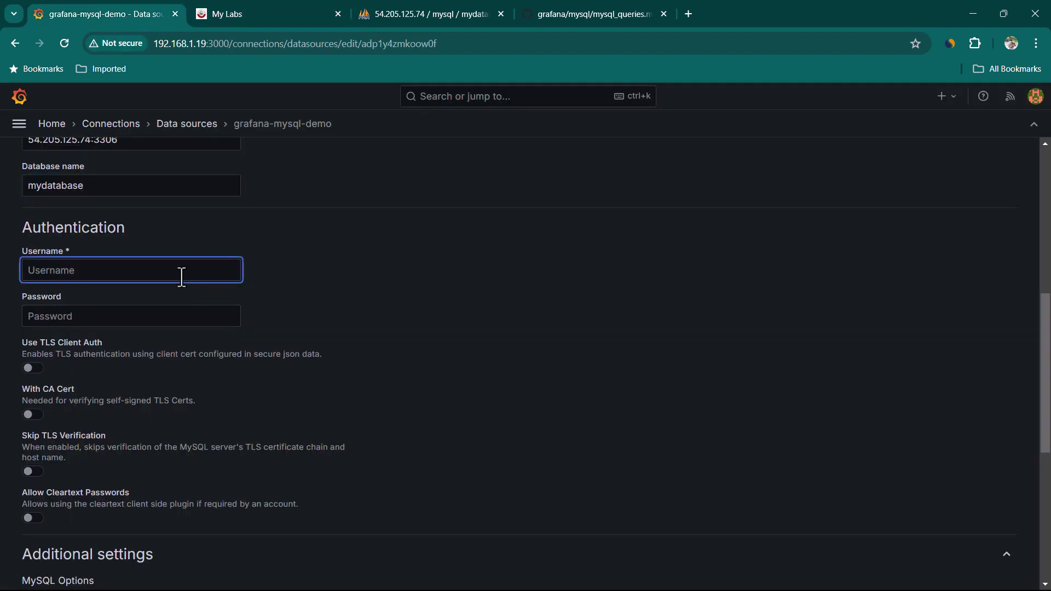
text(root)
key(Tab)
text(root)
scroll(583, 290, down, 6)
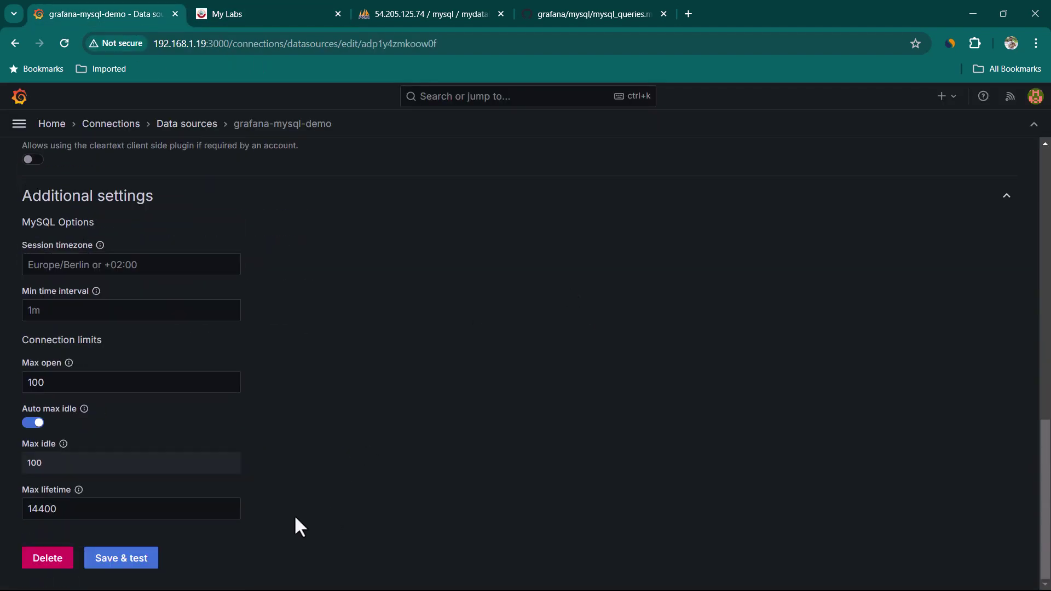
Save & test grafana-mysql-demo and confirm it reports Database Connection OK.
click(131, 564)
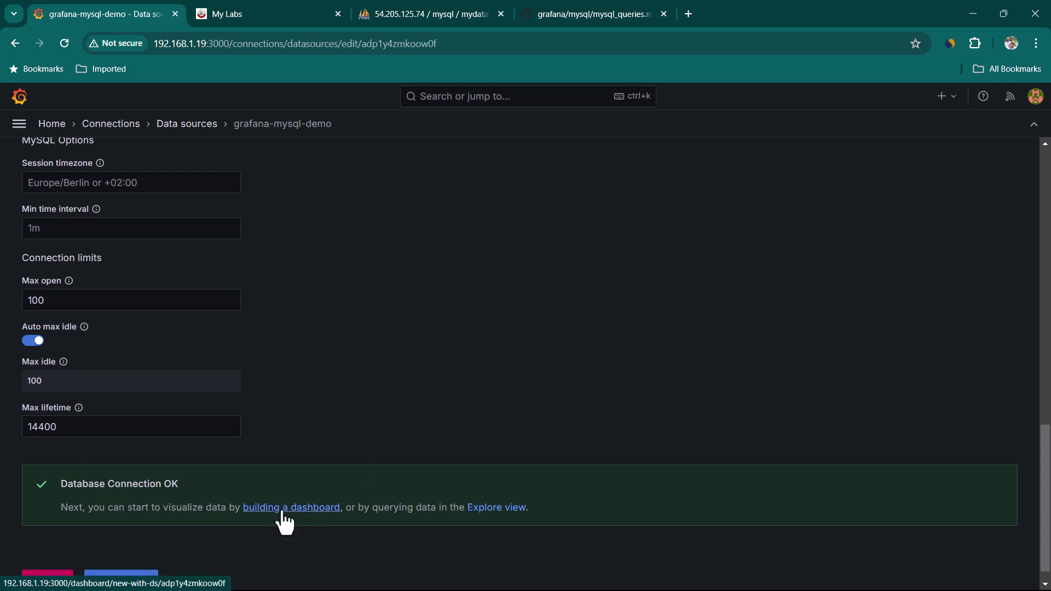
scroll(683, 413, up, 15)
click(945, 96)
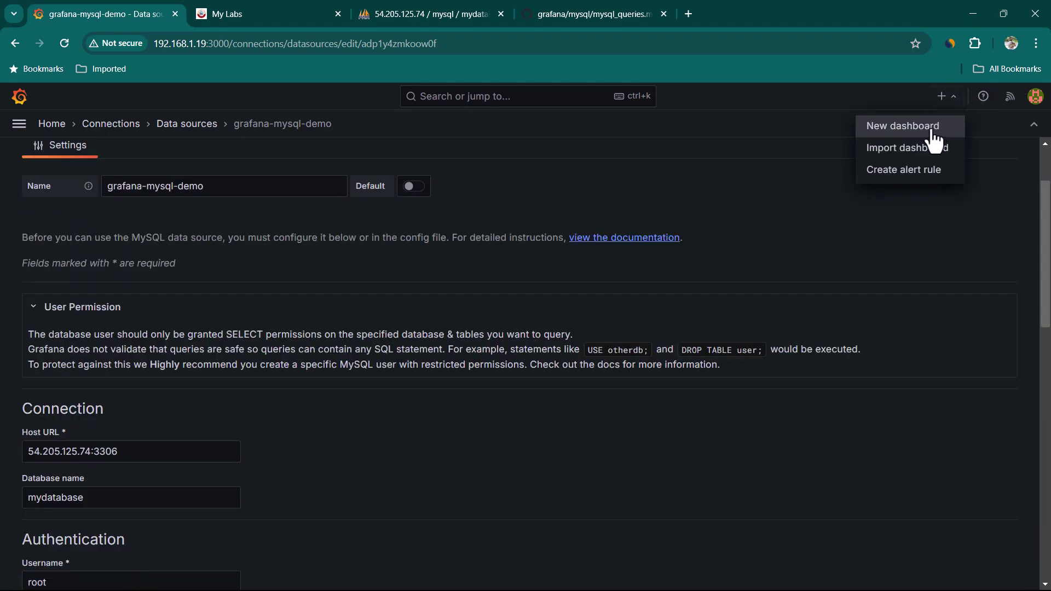
Create a new dashboard and add a visualization using the grafana-mysql-demo data source.
click(908, 127)
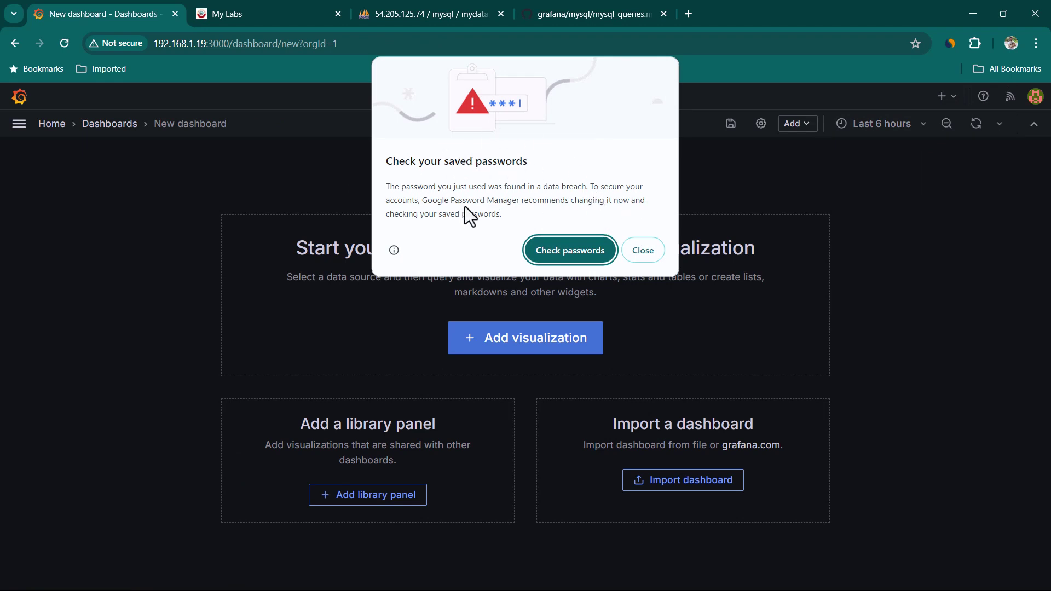
click(639, 250)
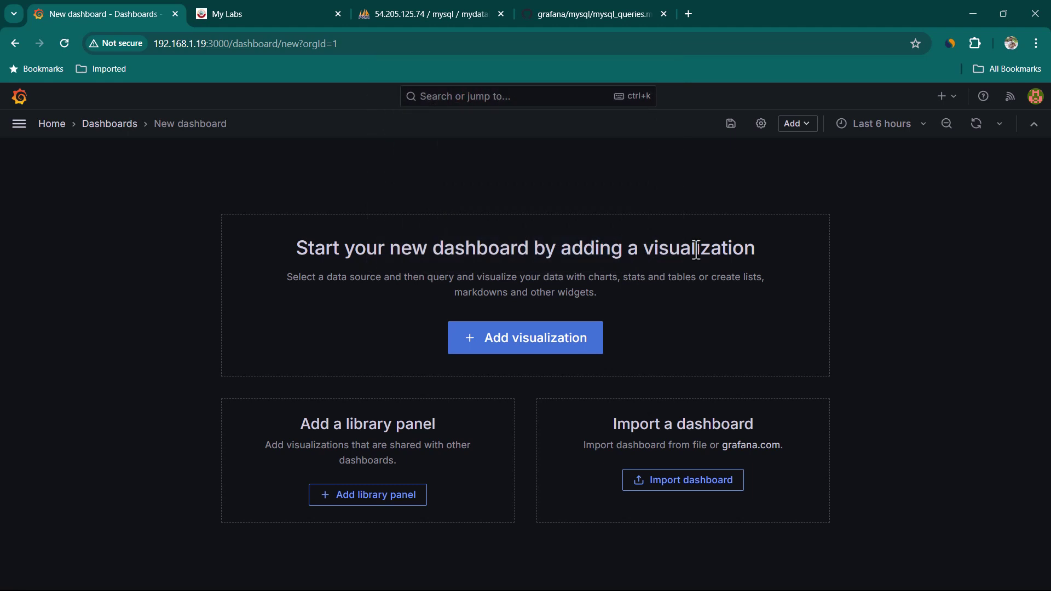
click(529, 341)
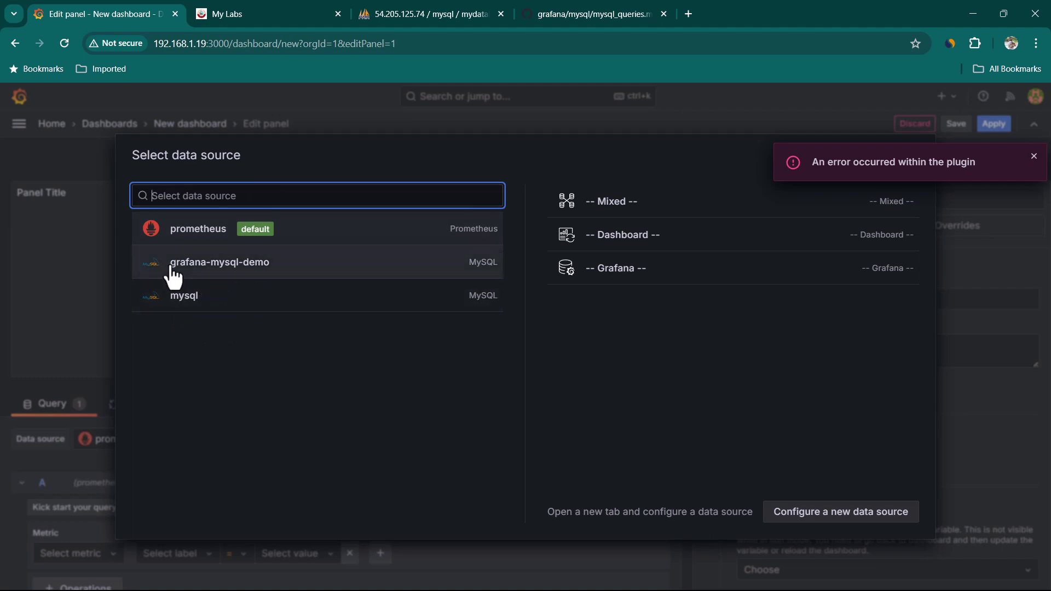
click(266, 278)
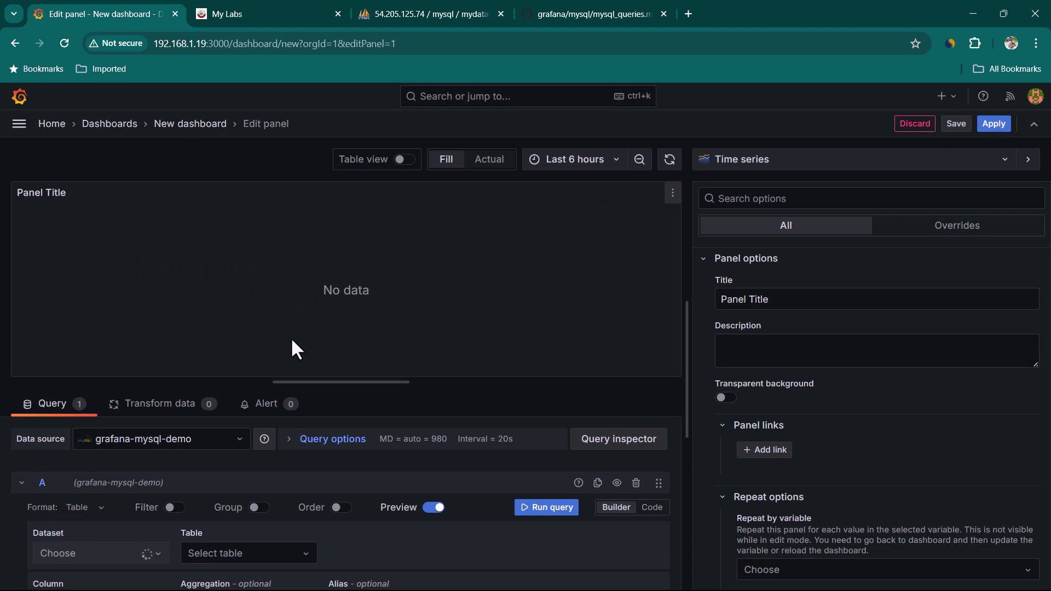
Set the query builder to the products table with all columns (*).
scroll(229, 455, down, 2)
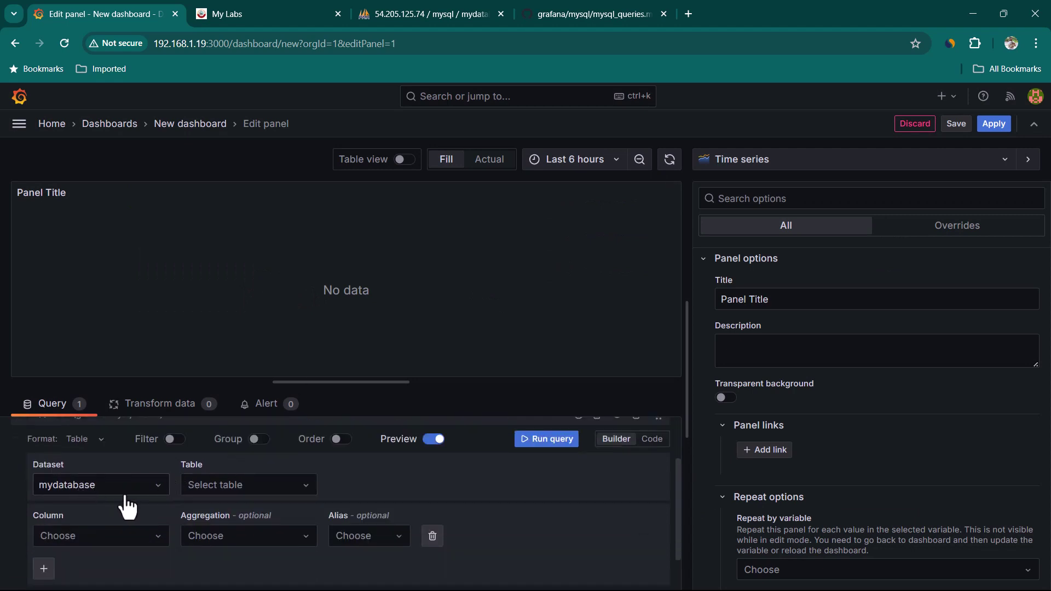
click(304, 487)
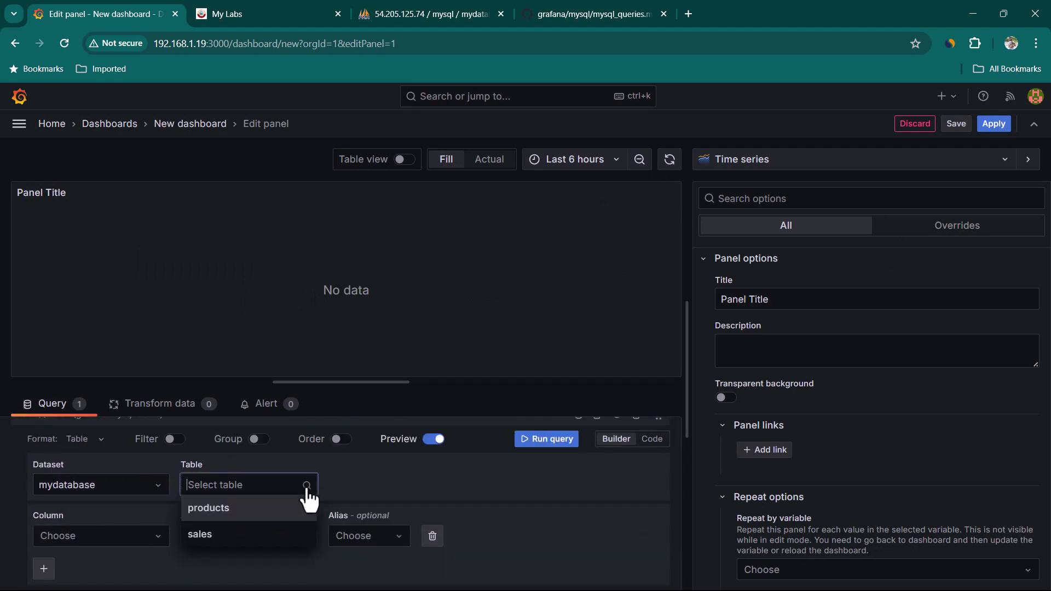
click(255, 510)
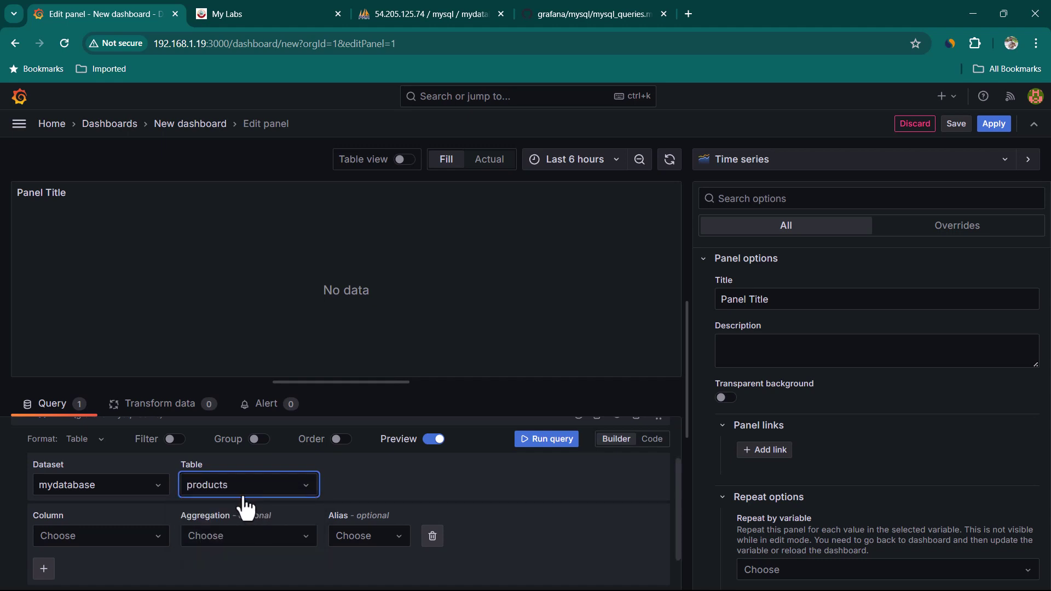
scroll(161, 547, down, 1)
click(158, 486)
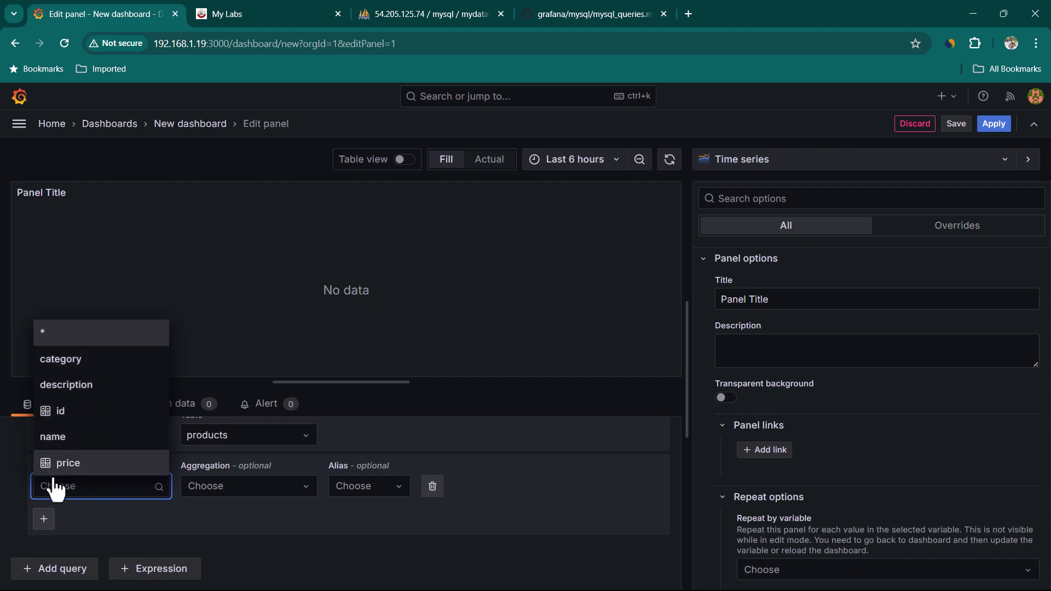
click(50, 346)
Review the generated SQL for mydatabase.products and run the query.
scroll(206, 486, down, 2)
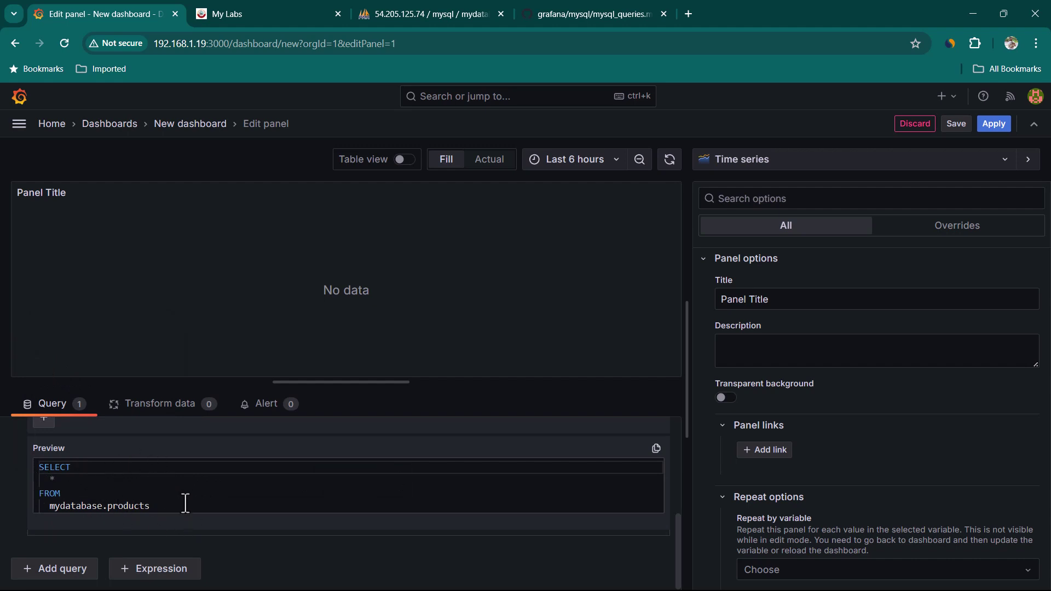
drag(185, 503, 44, 469)
click(37, 465)
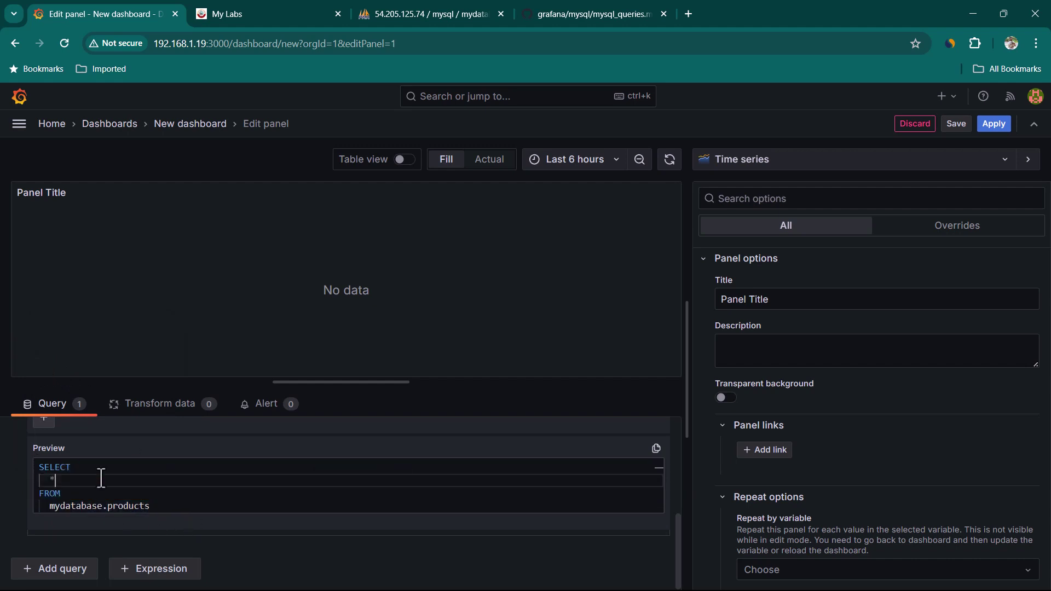
scroll(110, 487, down, 2)
scroll(446, 560, up, 6)
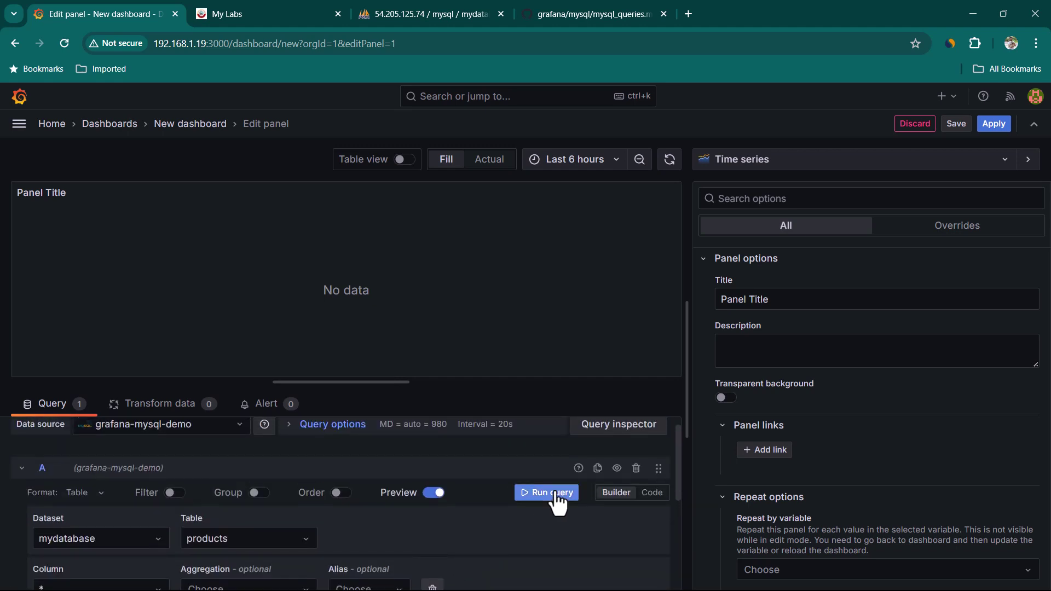
click(547, 492)
scroll(531, 509, down, 1)
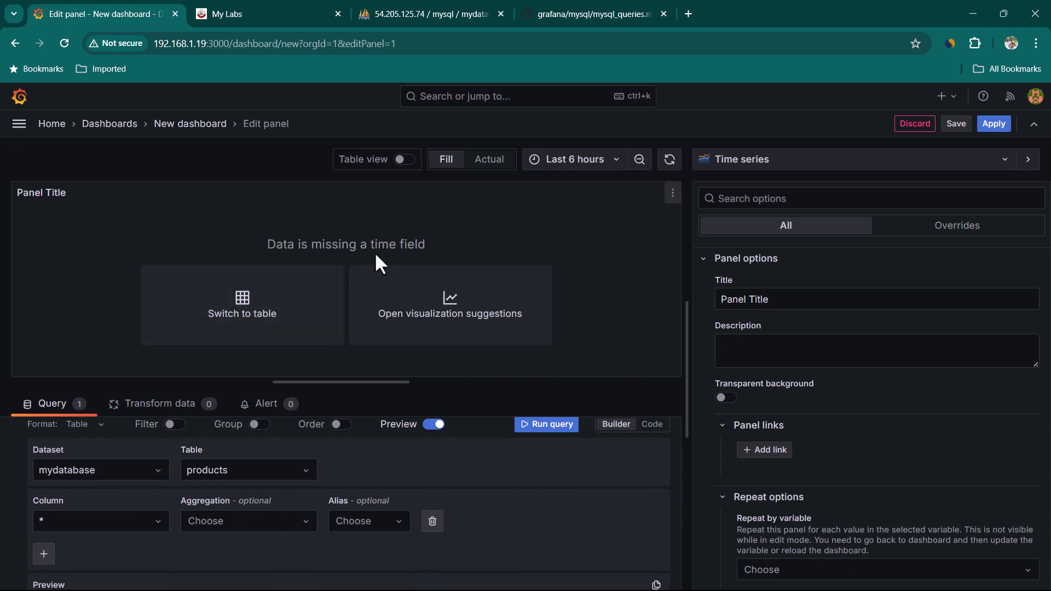
Switch the panel to the Table visualization and title it PRODUCTS.
click(794, 163)
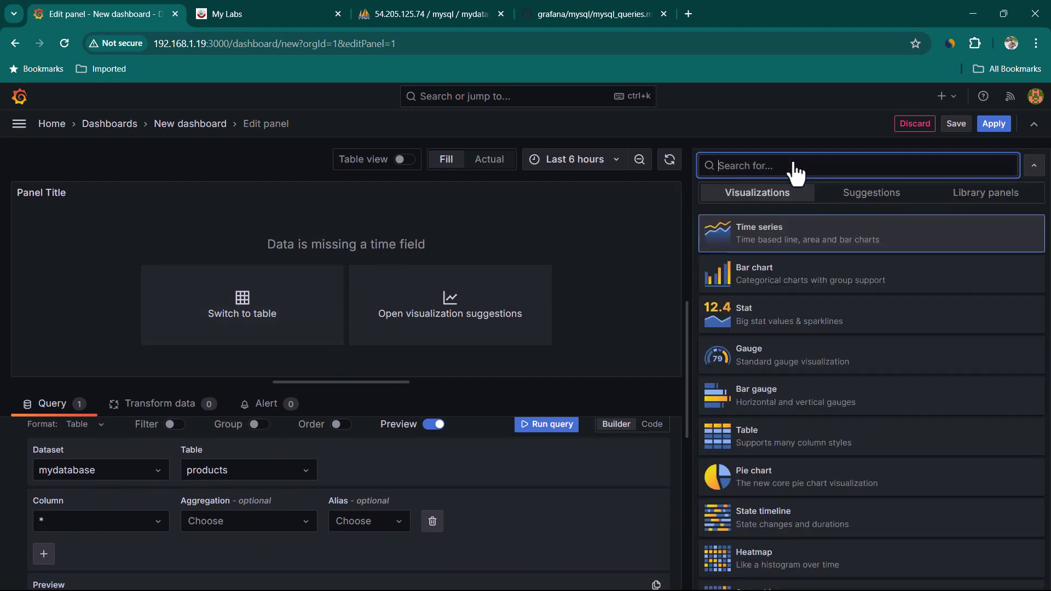
click(790, 450)
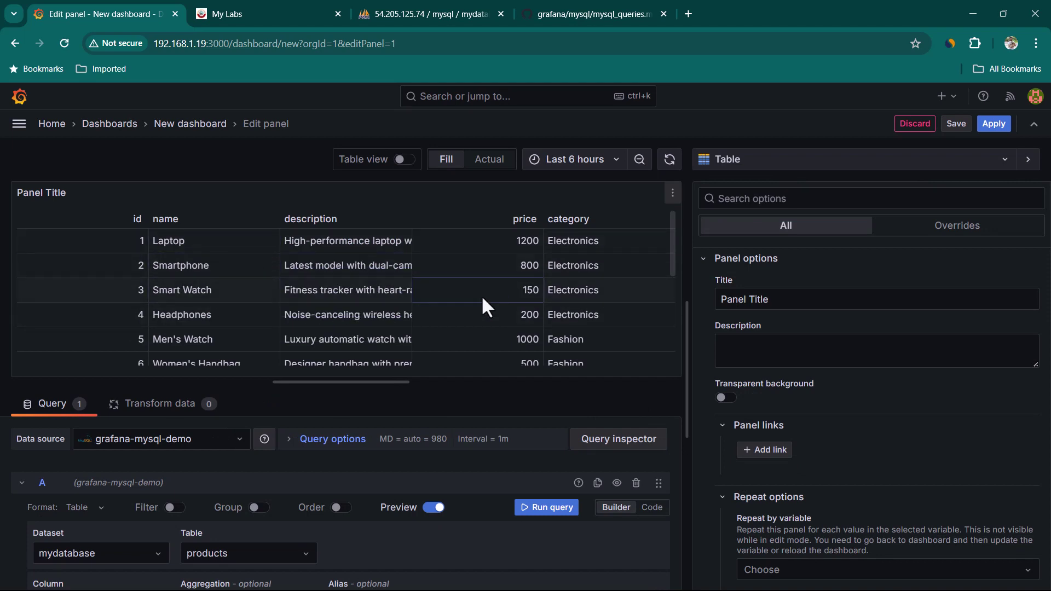
triple_click(791, 300)
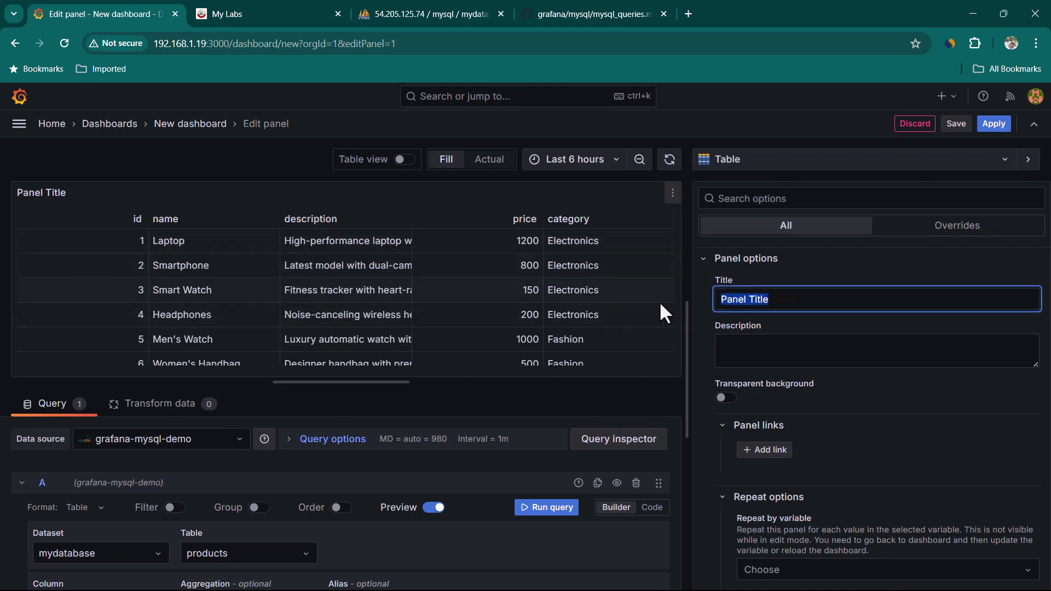
text(PRODUCTS)
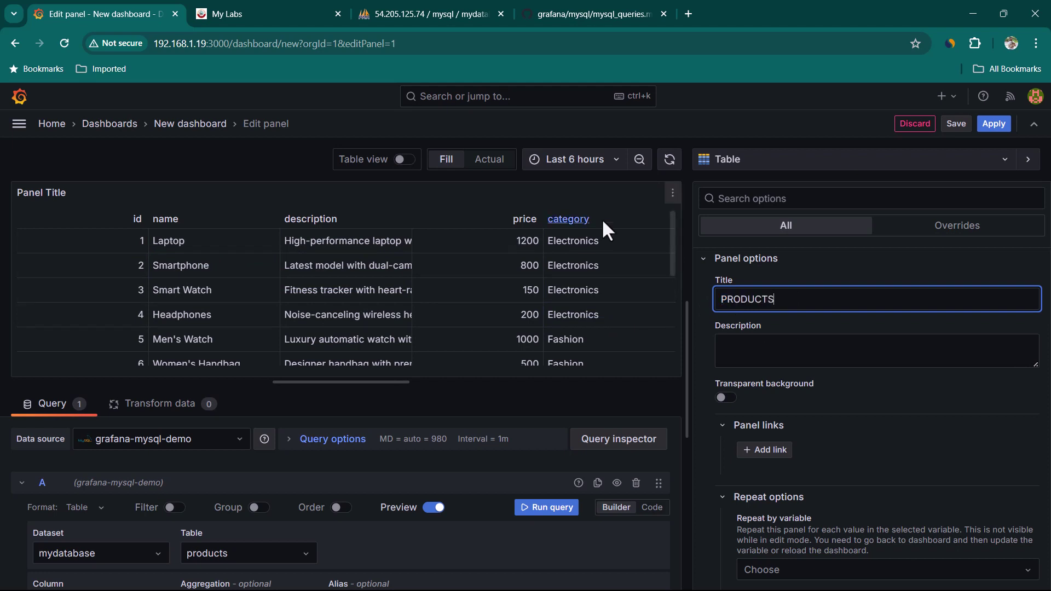
click(967, 231)
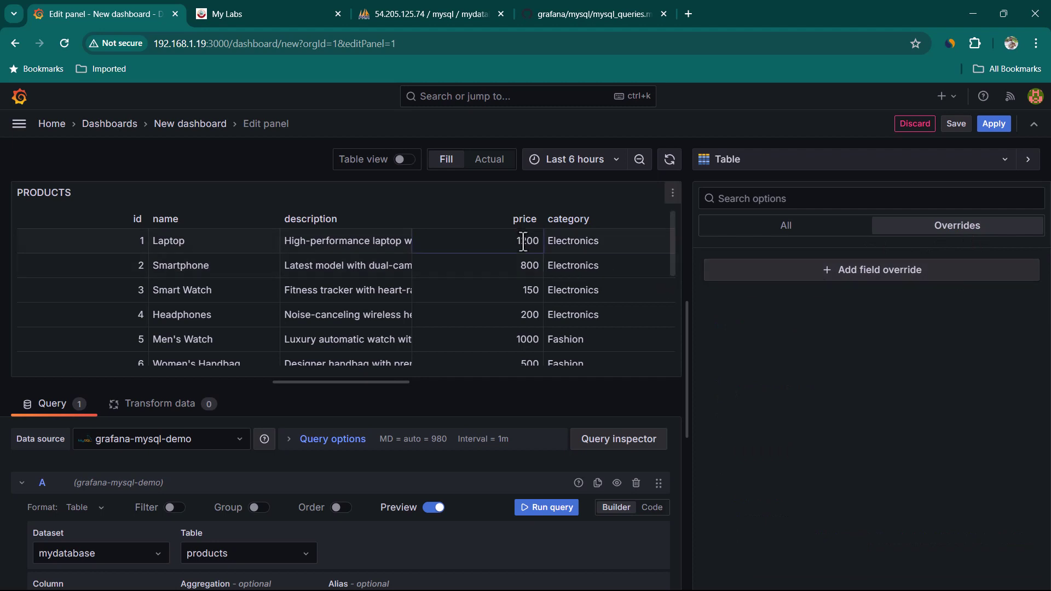
Add a field override that displays the price column's cells as gauges.
click(868, 275)
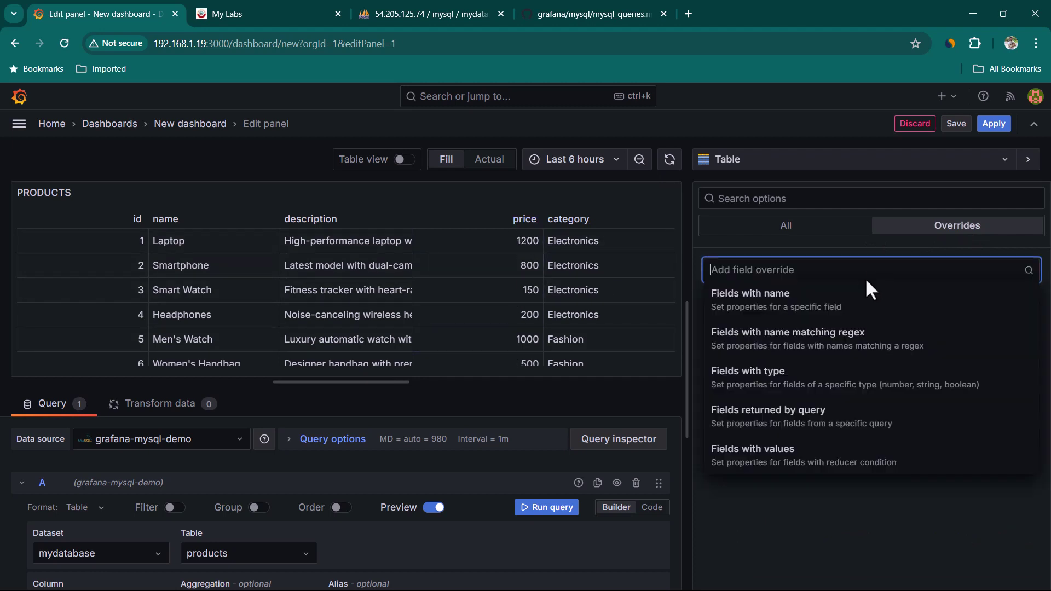
click(861, 312)
click(866, 305)
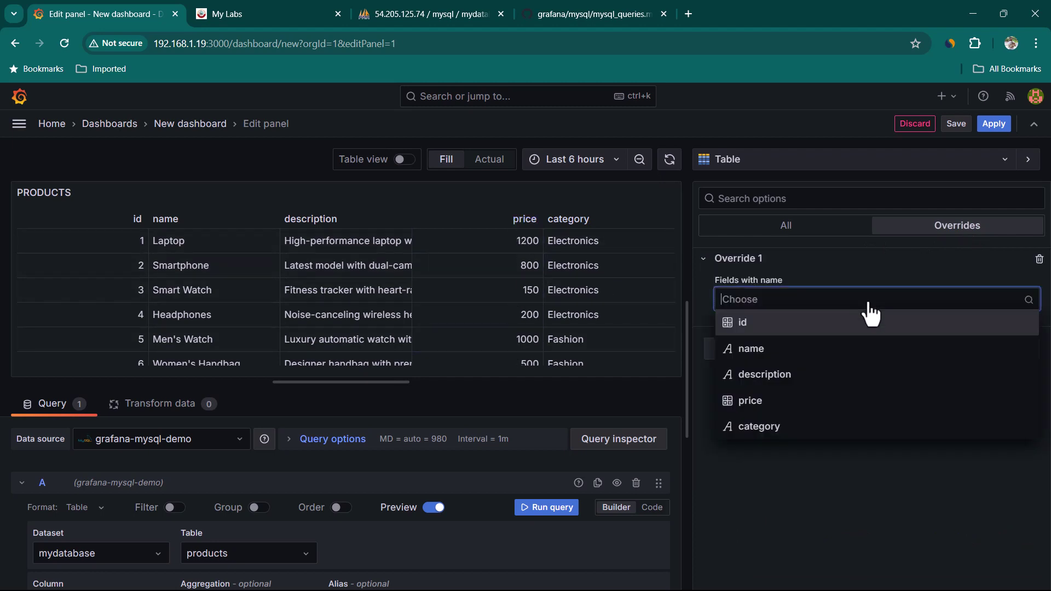
click(796, 408)
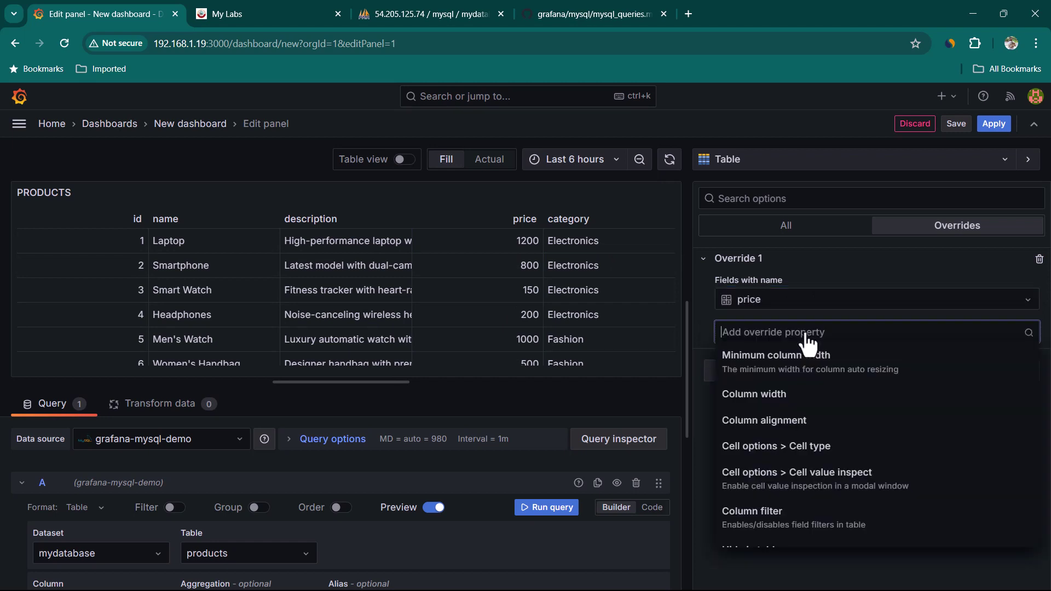
click(850, 455)
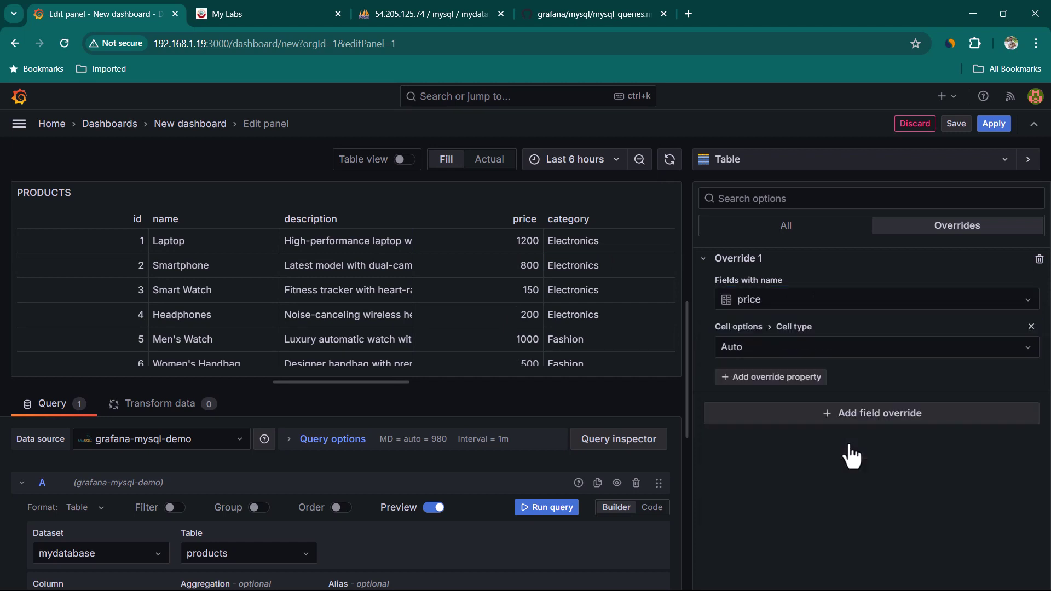
click(855, 350)
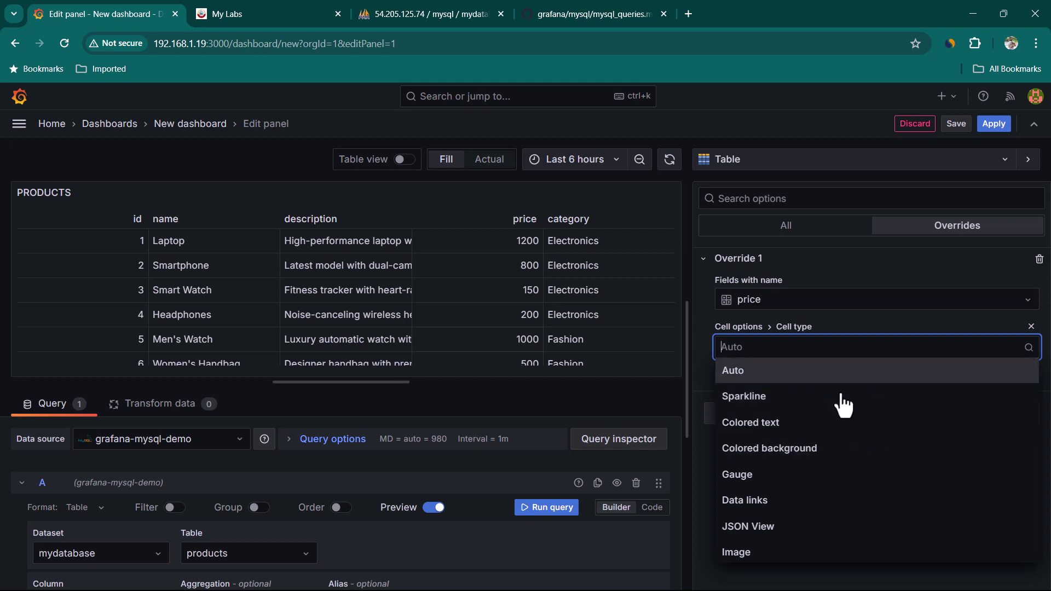
click(833, 476)
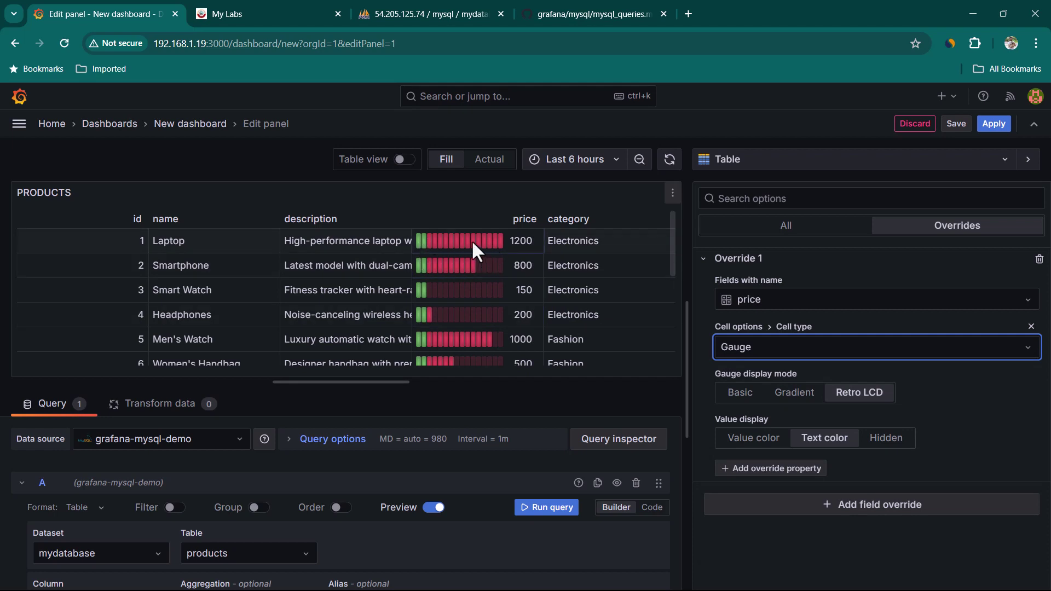
Remove the 80 threshold and make the base threshold light yellow.
click(788, 224)
scroll(957, 434, down, 10)
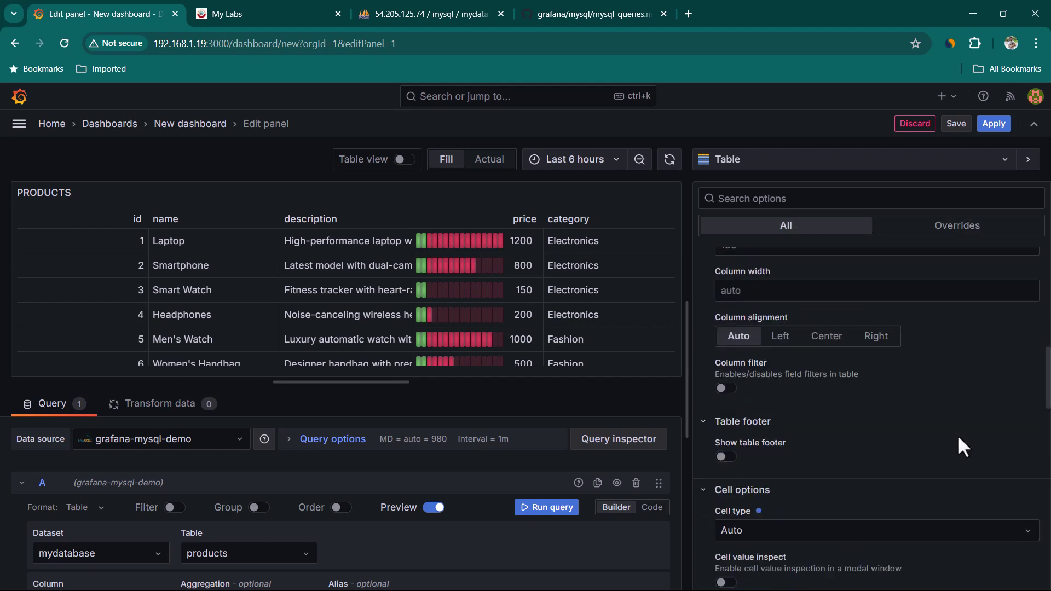
scroll(958, 437, down, 10)
scroll(959, 438, up, 3)
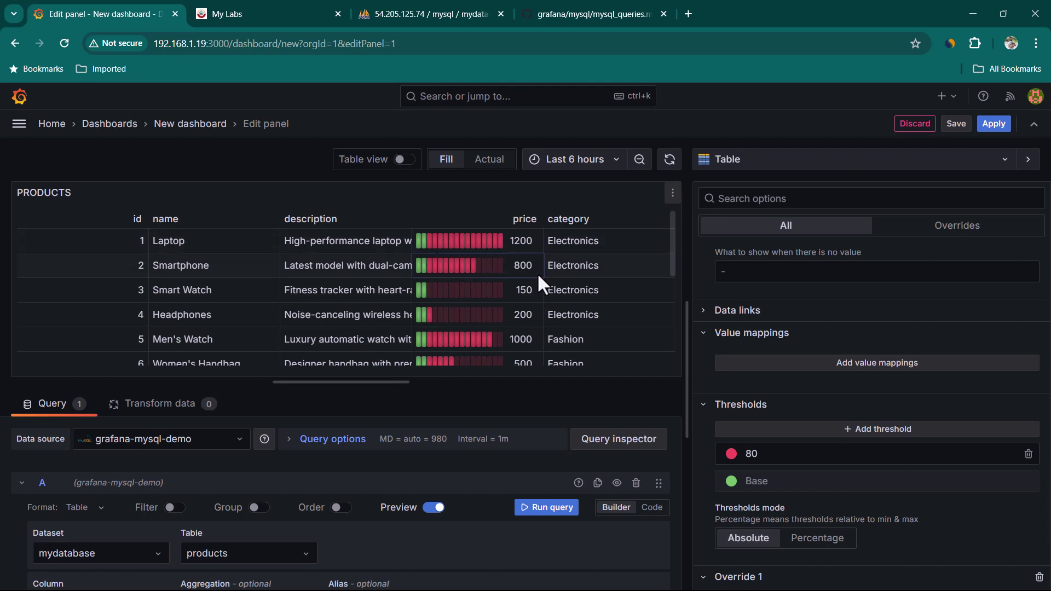
click(1027, 454)
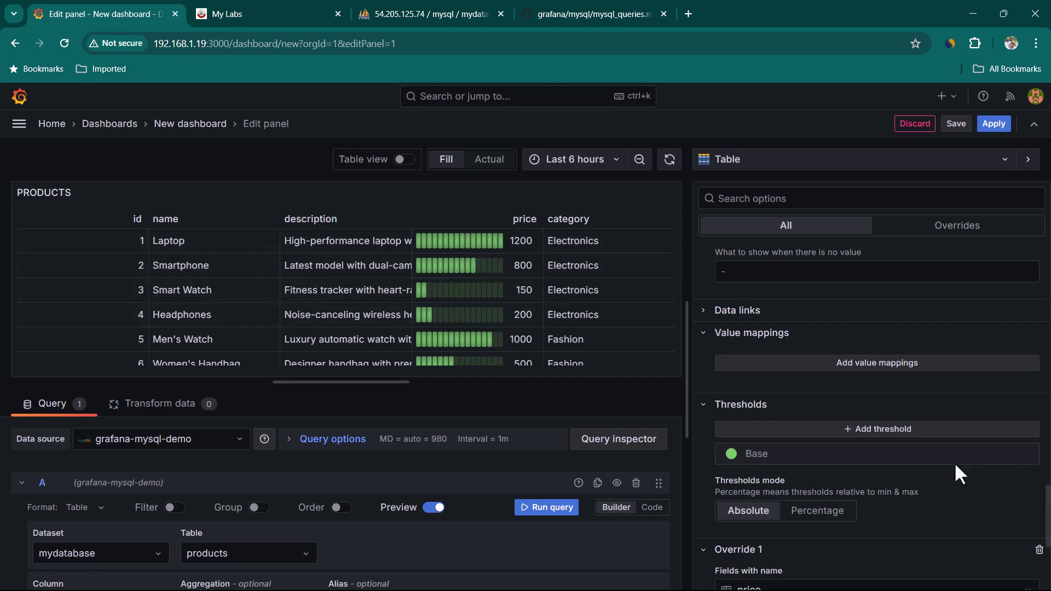
click(731, 454)
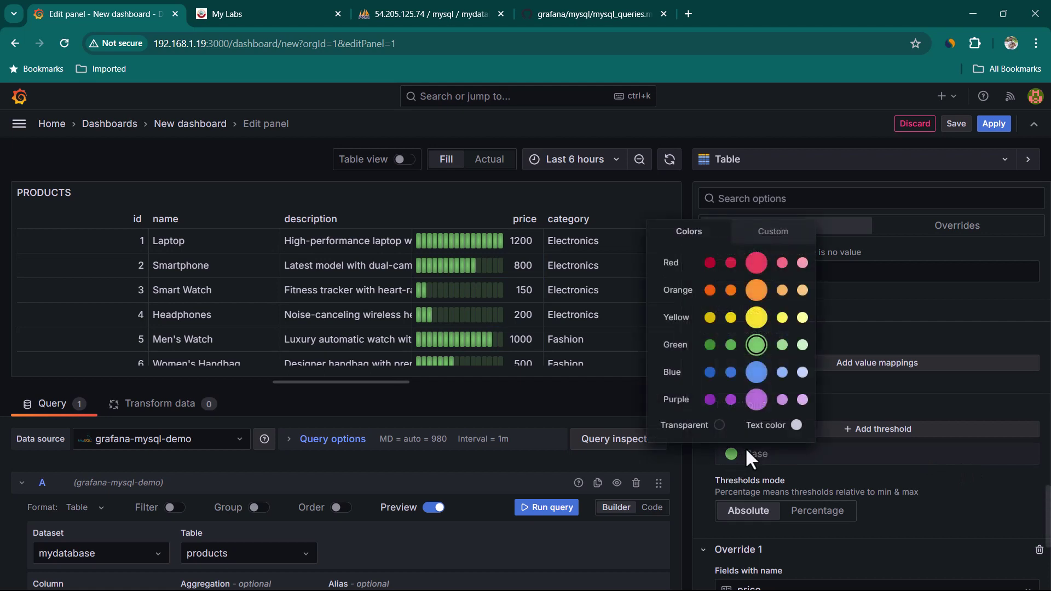
click(782, 320)
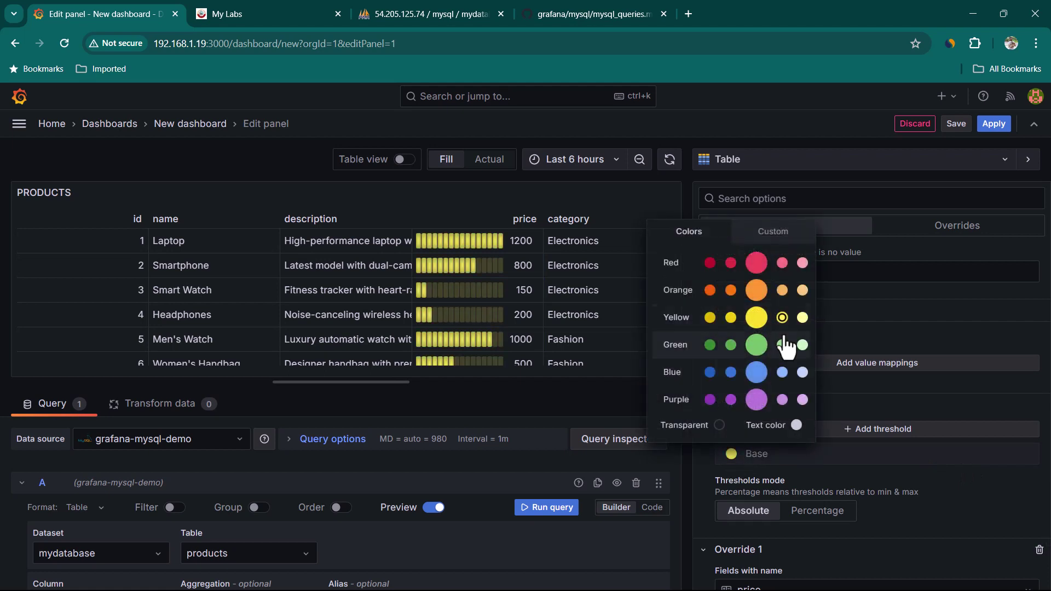
click(944, 489)
click(957, 225)
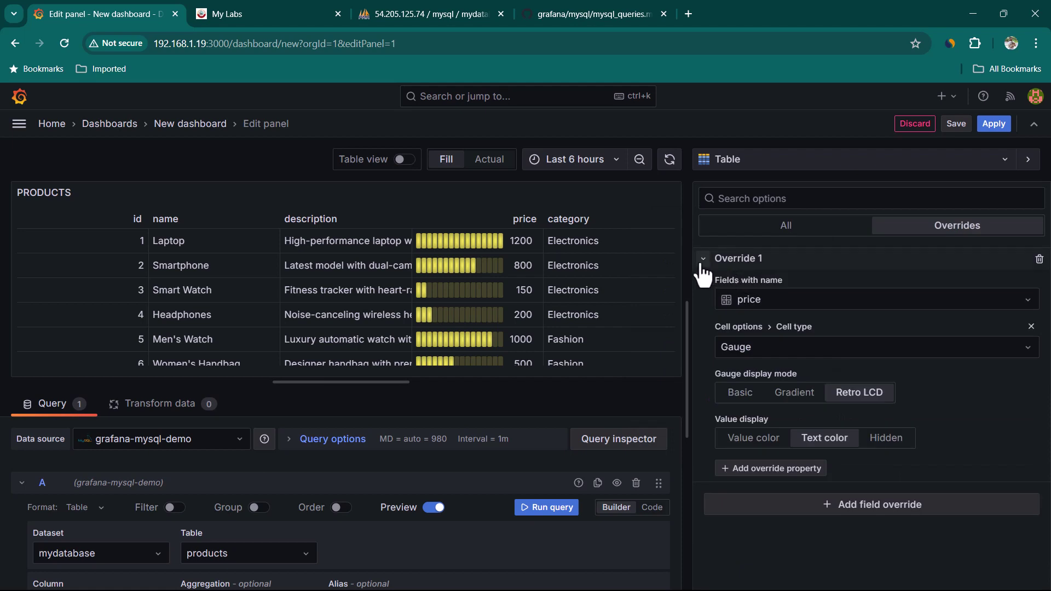
click(702, 262)
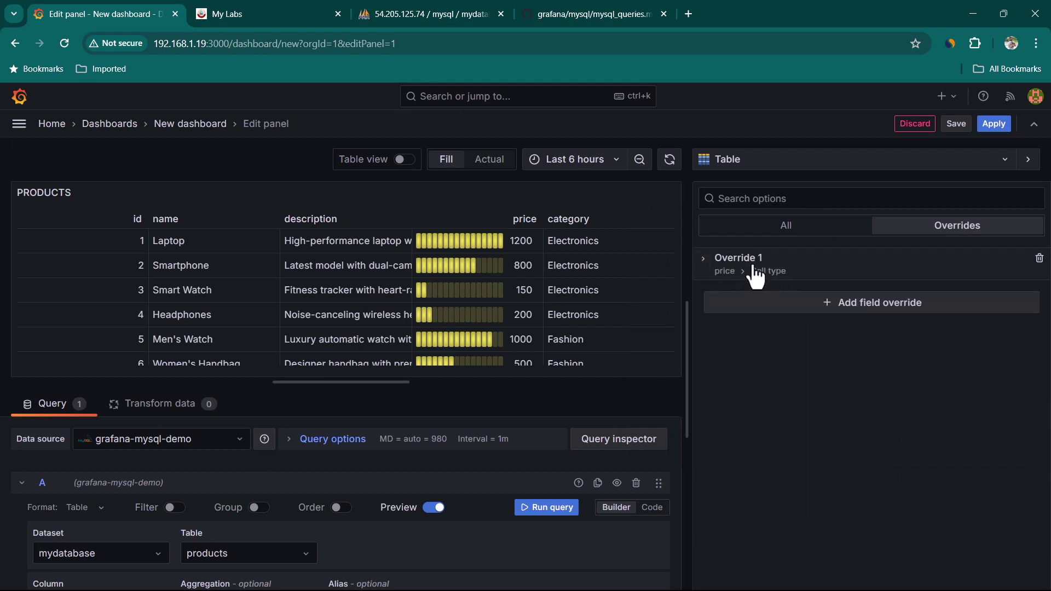
Add a second price field override setting its unit to Currency / Dollars ($).
click(851, 315)
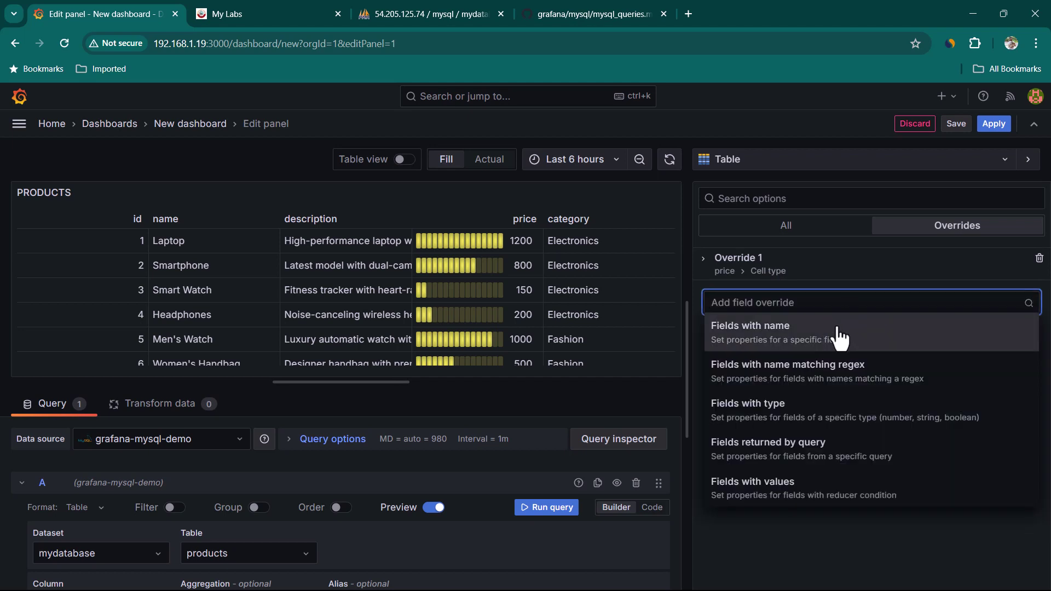
click(860, 344)
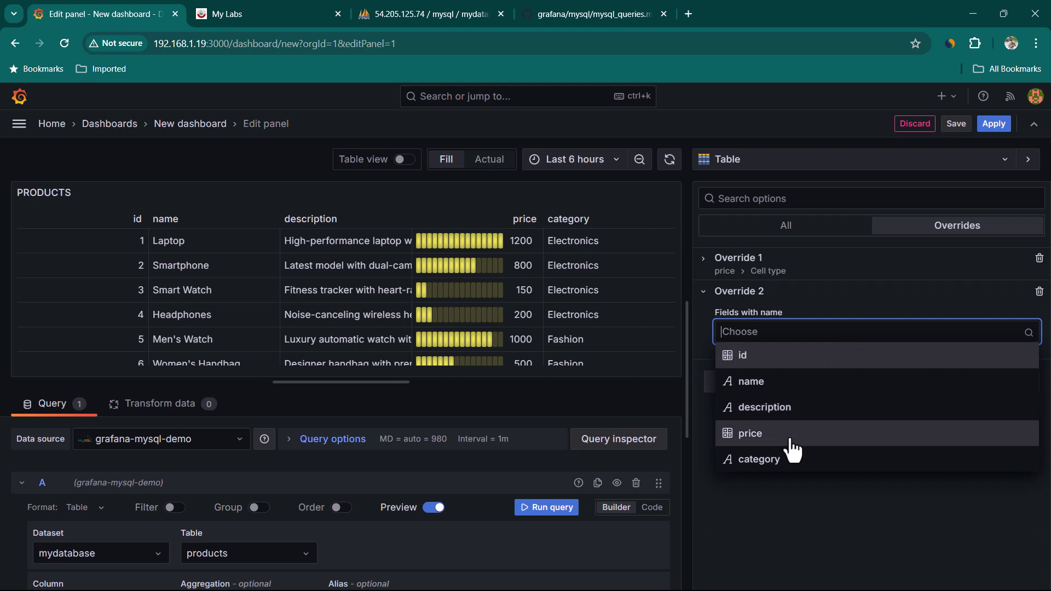
click(791, 435)
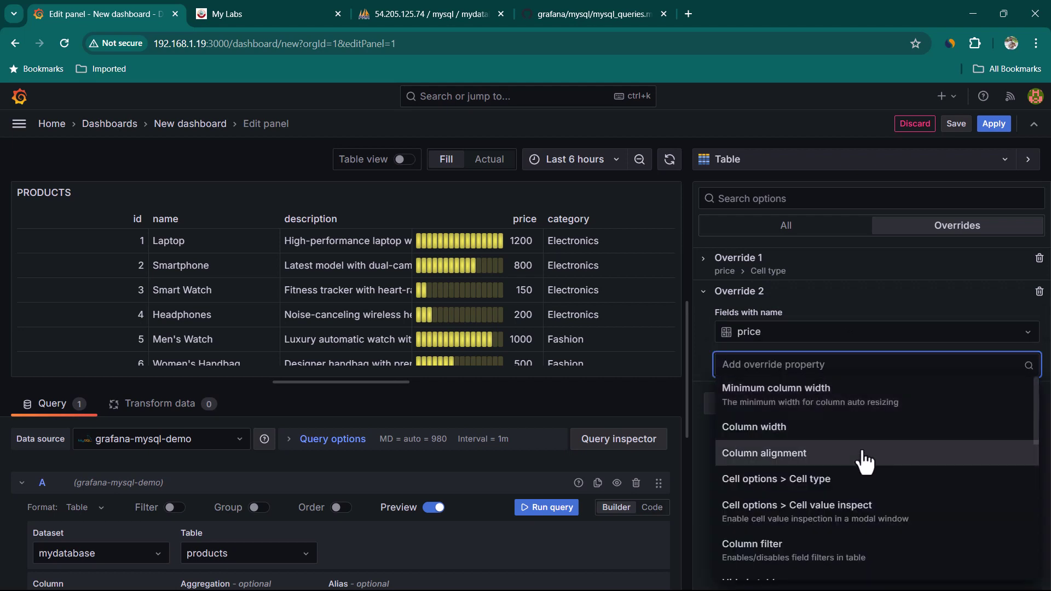
scroll(805, 471, down, 3)
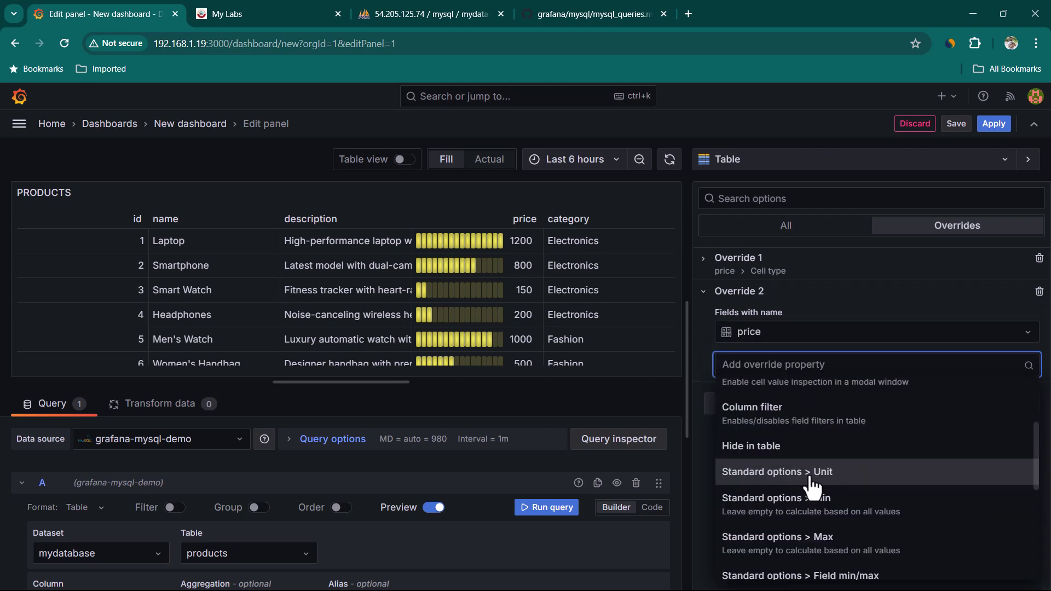
click(844, 472)
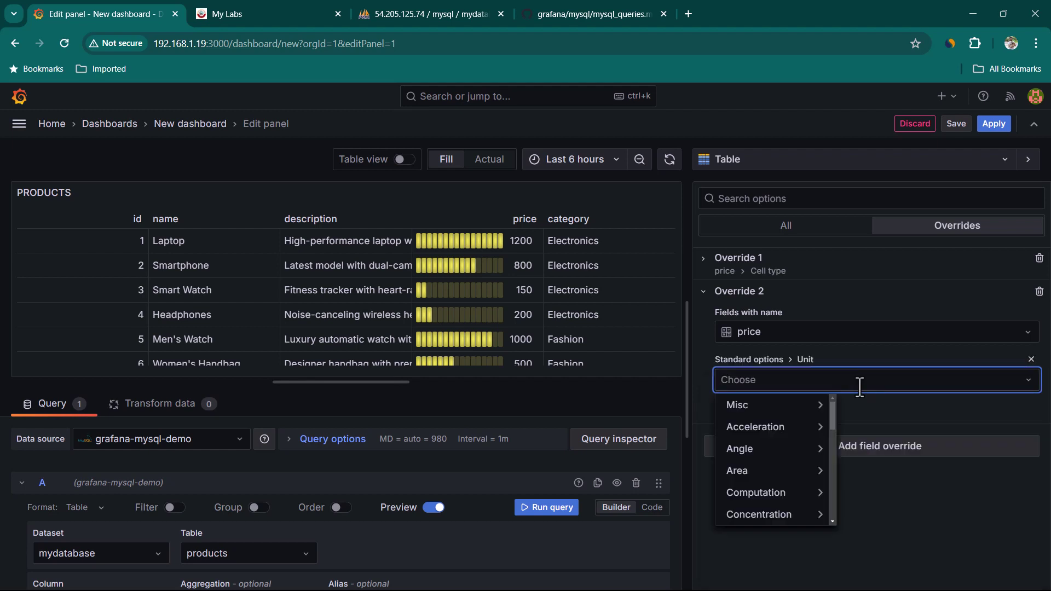
text(curren)
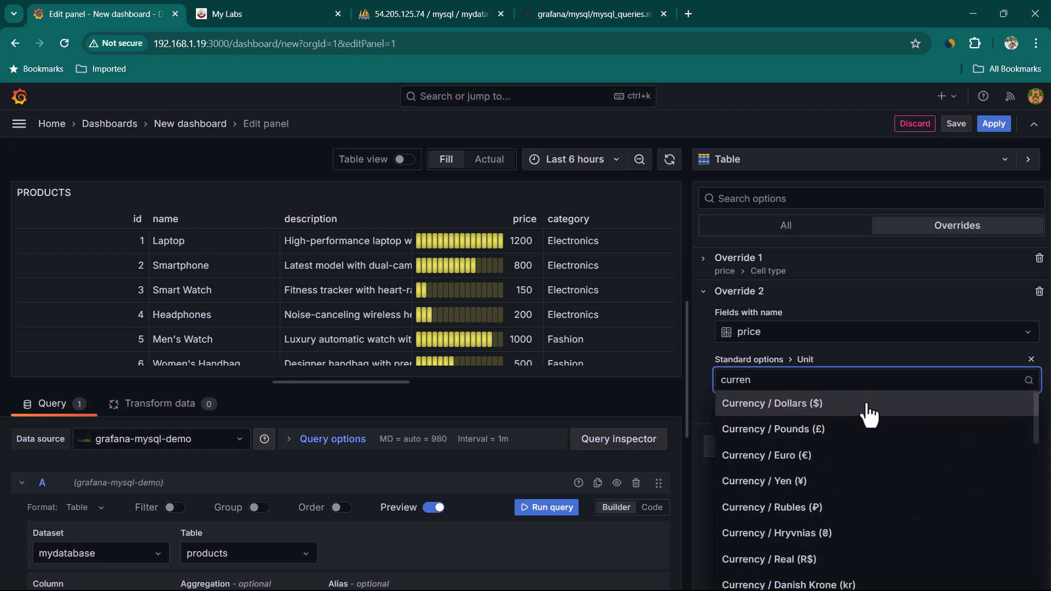
click(874, 405)
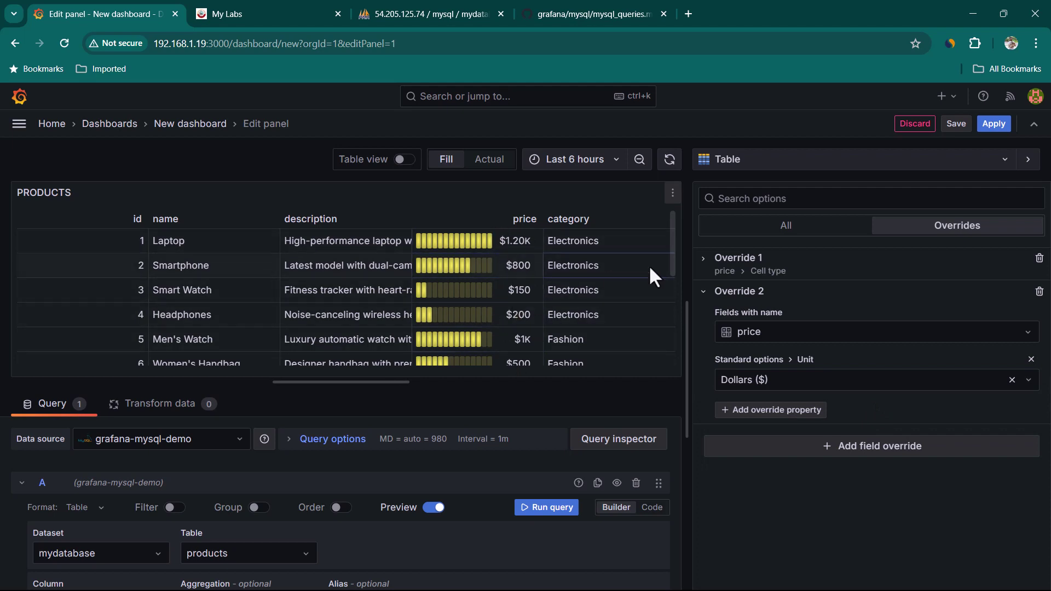
Apply the PRODUCTS panel to the dashboard and add a new visualization panel.
click(993, 124)
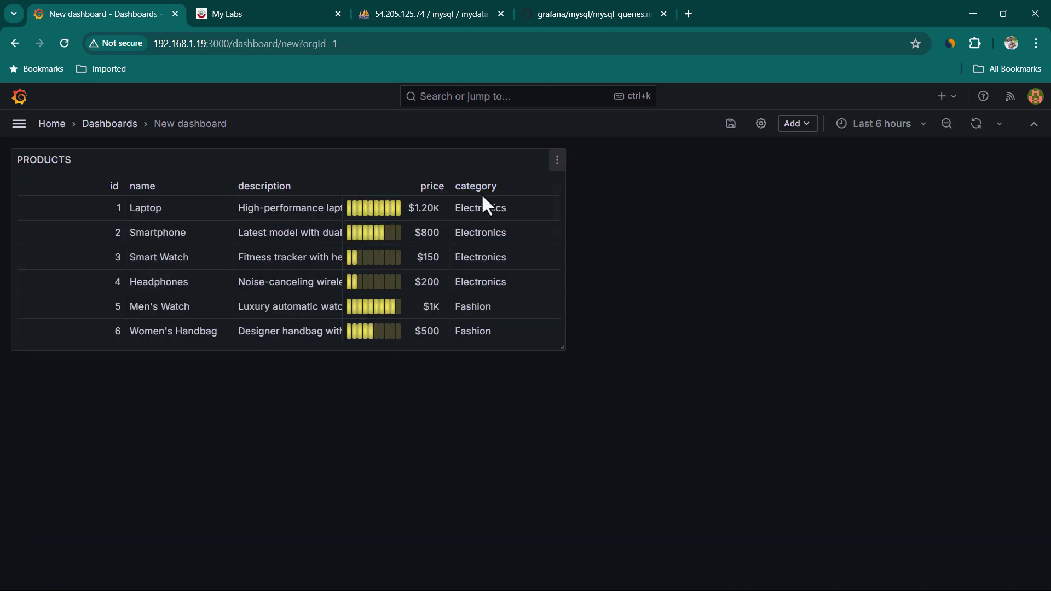
click(800, 127)
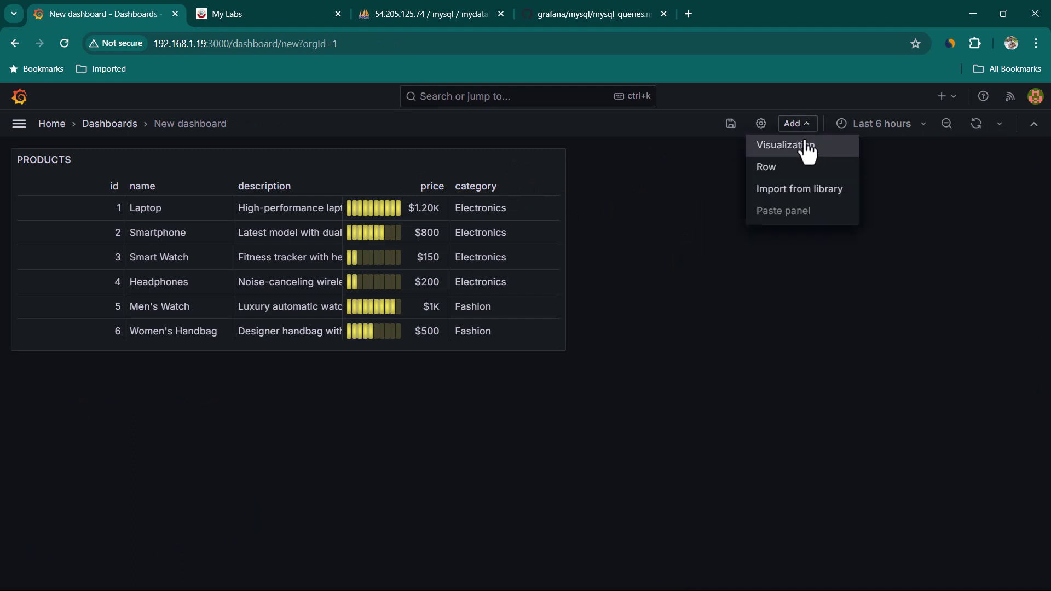
click(806, 147)
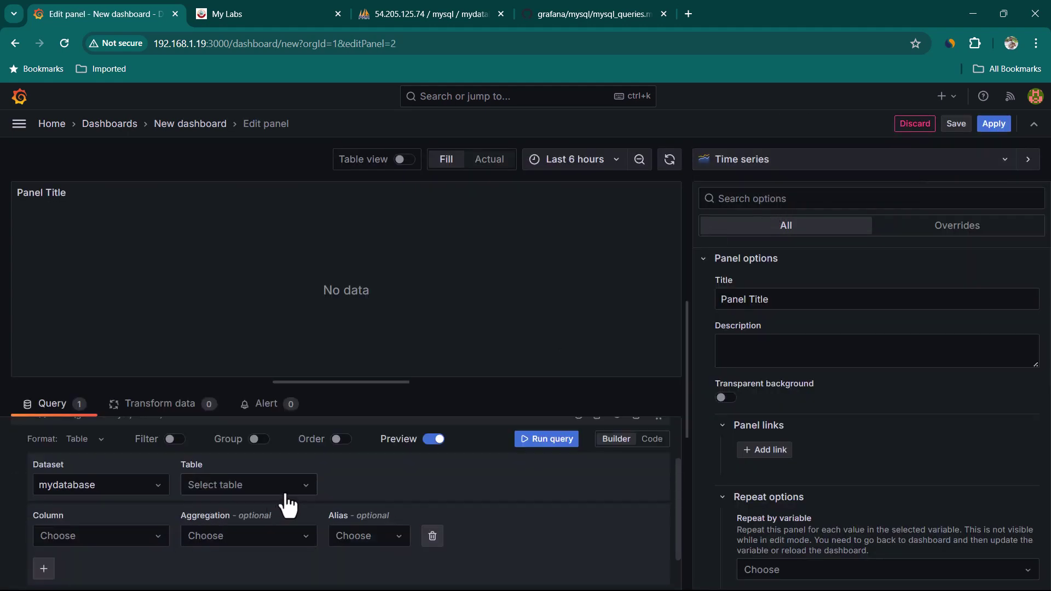
Query the sales table in the new panel, then switch to phpMyAdmin.
click(287, 498)
click(241, 536)
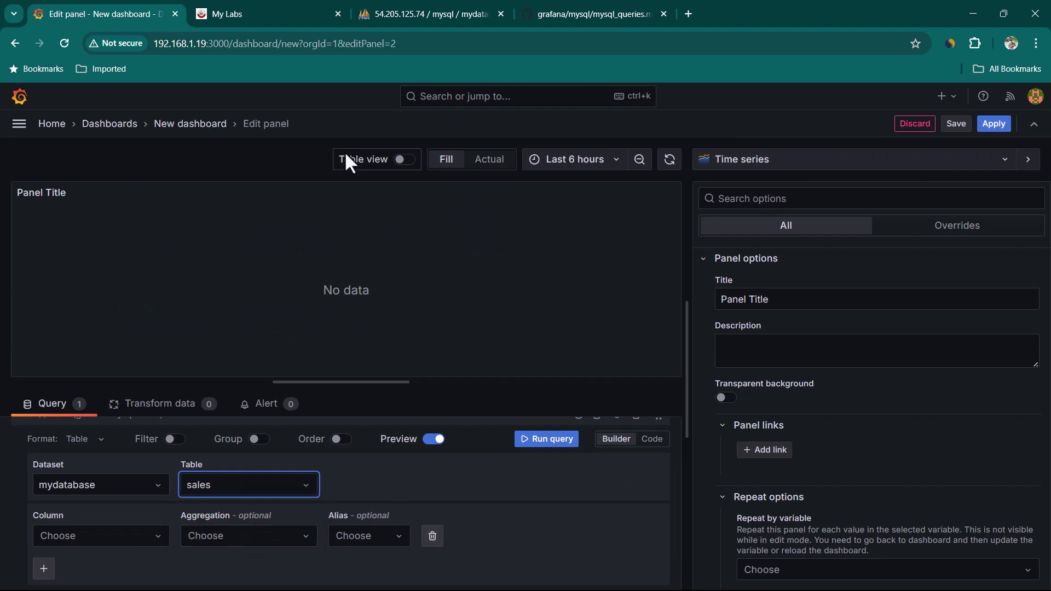
click(437, 7)
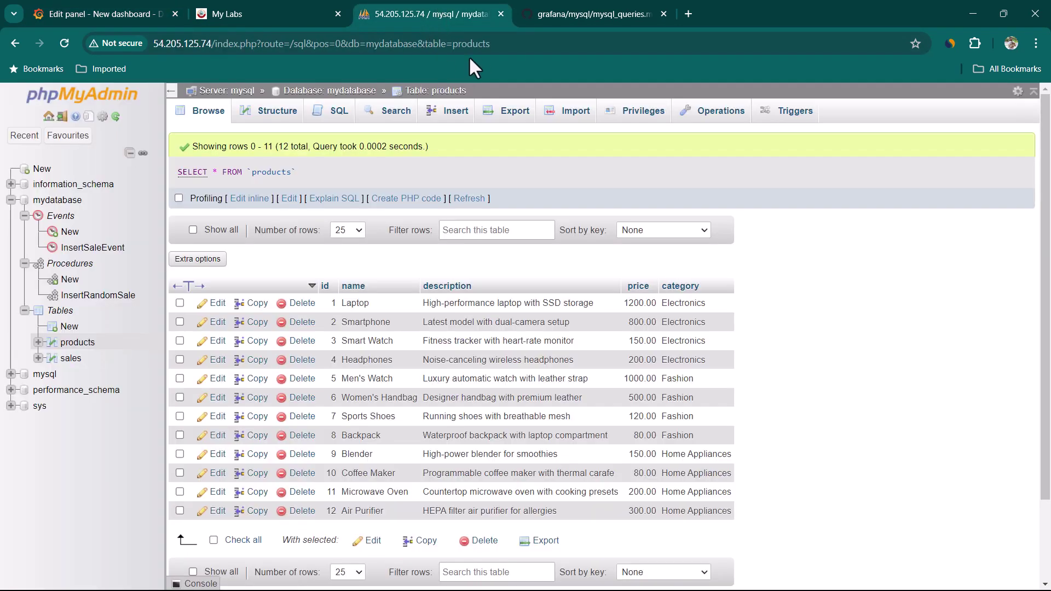
Browse the sales table in phpMyAdmin, then return to the Grafana panel editor.
click(71, 358)
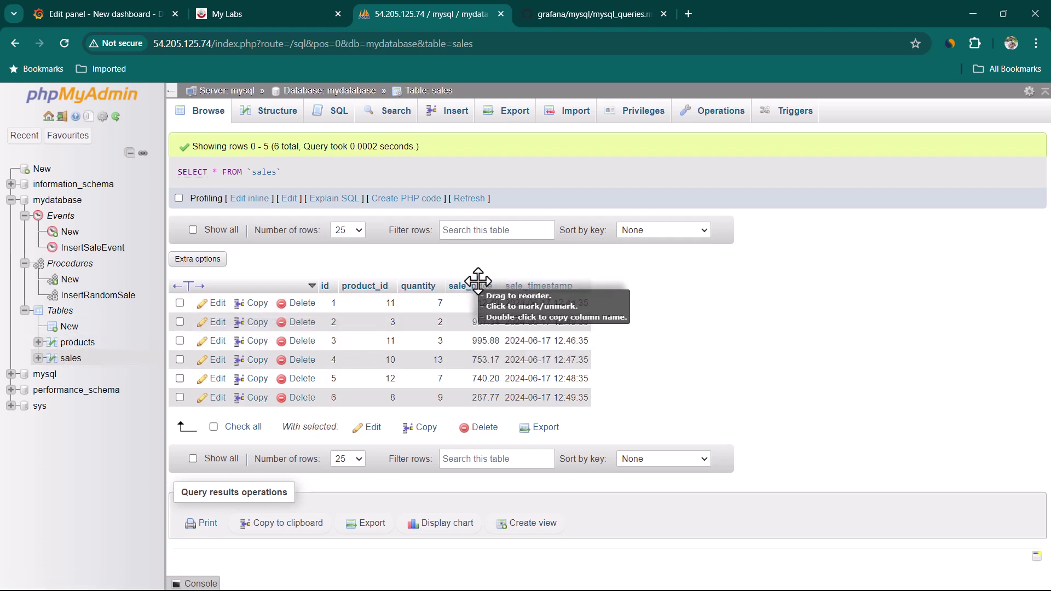
click(124, 12)
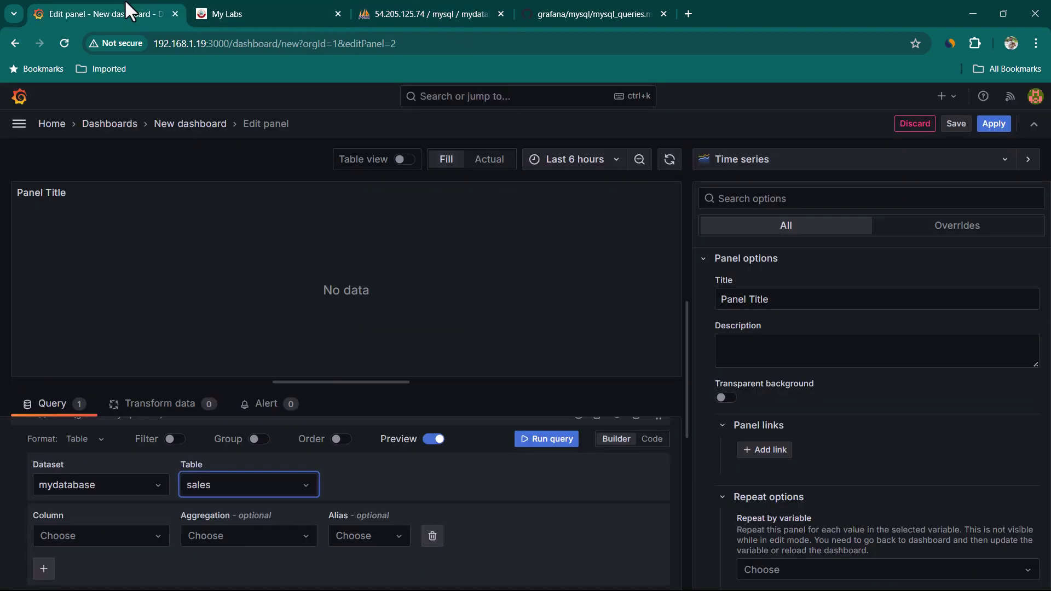
Query sales quantity with sale_timestamp as the time column and run it.
click(164, 539)
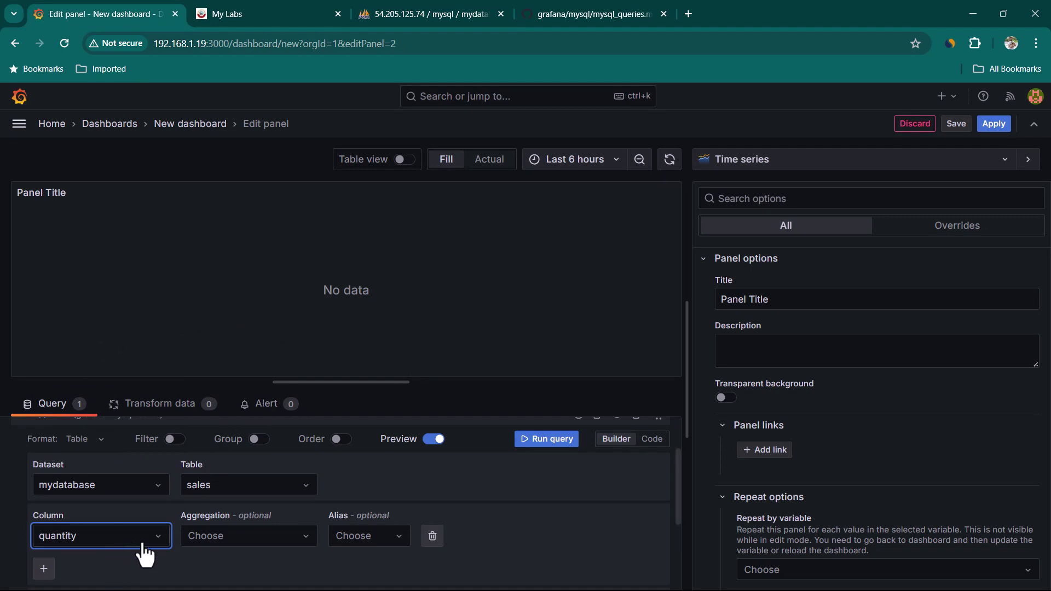
click(547, 445)
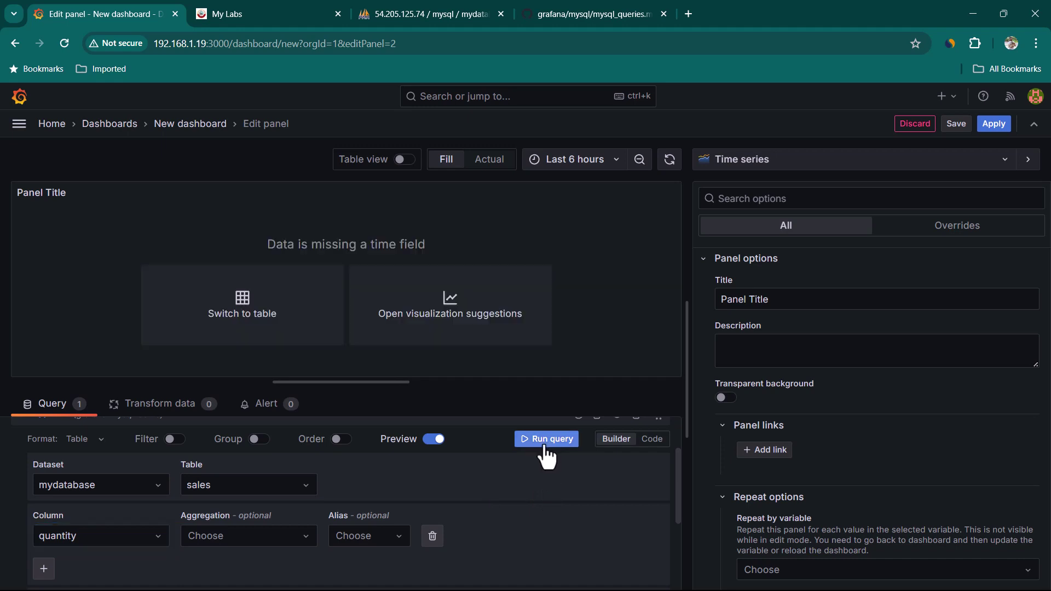
drag(263, 246, 422, 244)
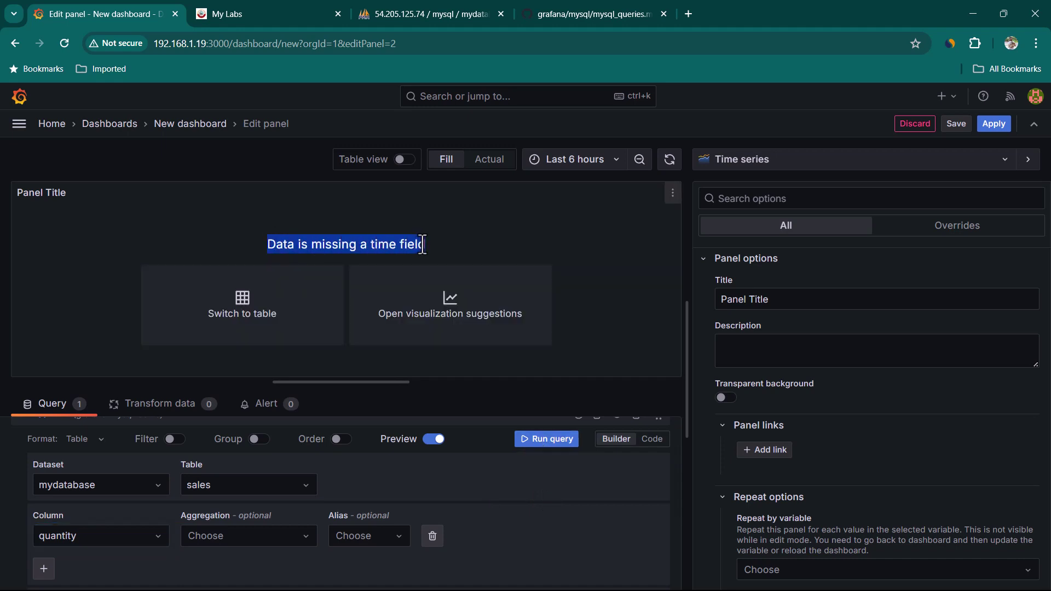
scroll(180, 555, down, 1)
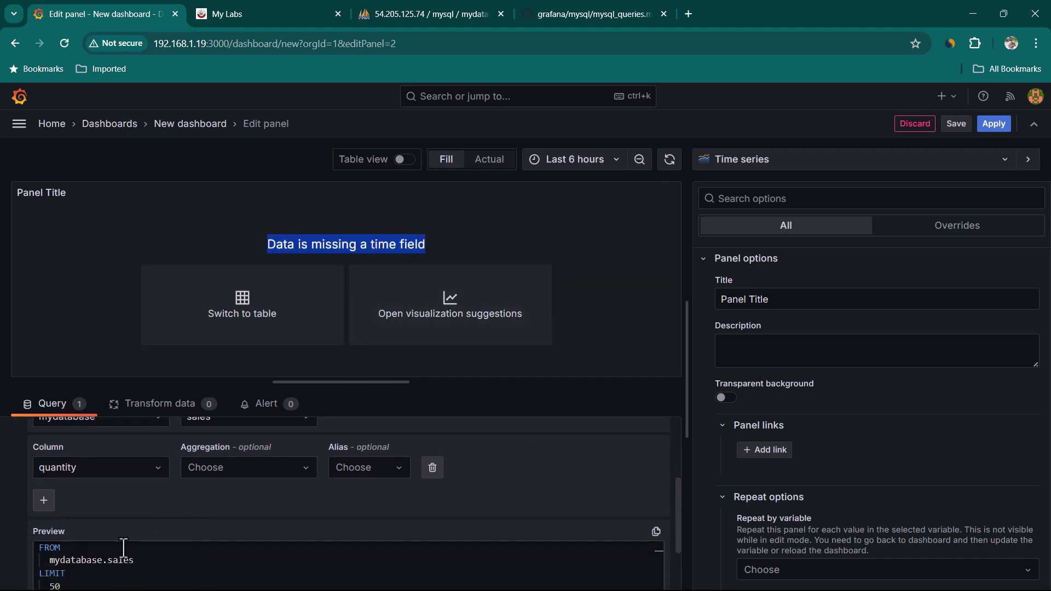
click(44, 500)
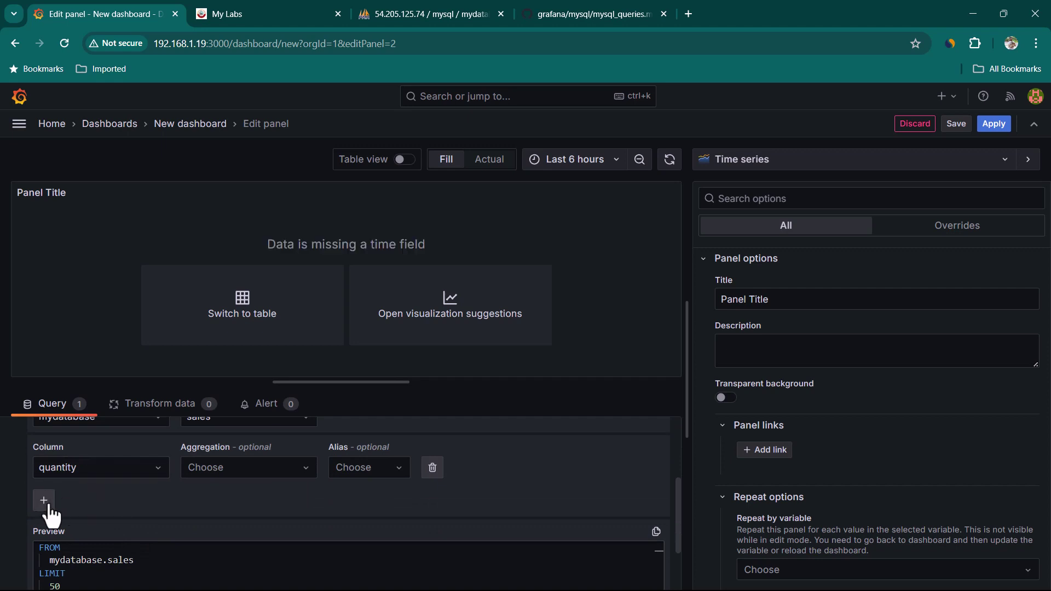
click(137, 517)
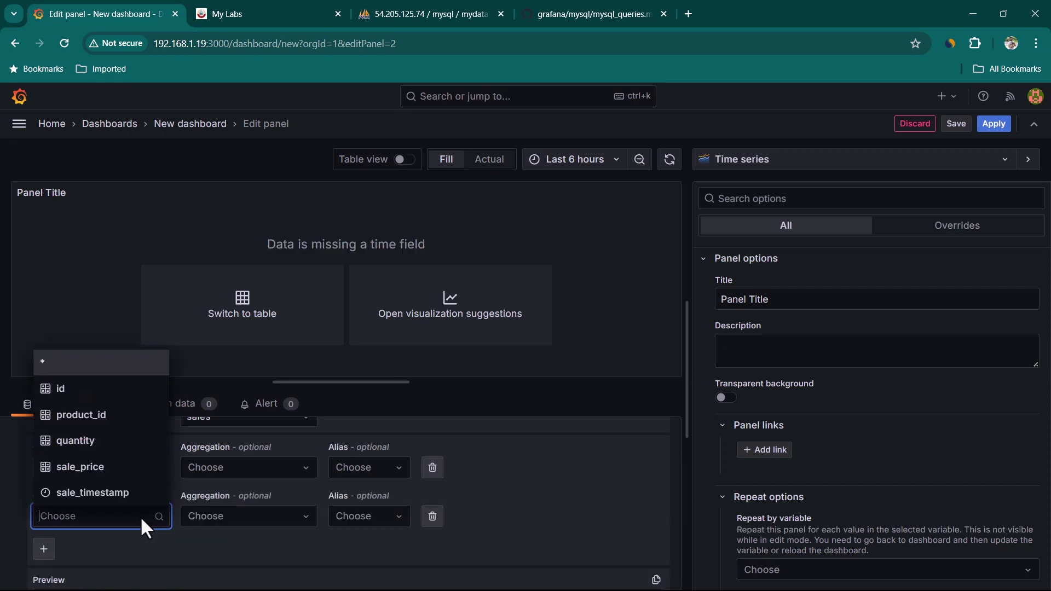
click(116, 494)
scroll(535, 527, up, 1)
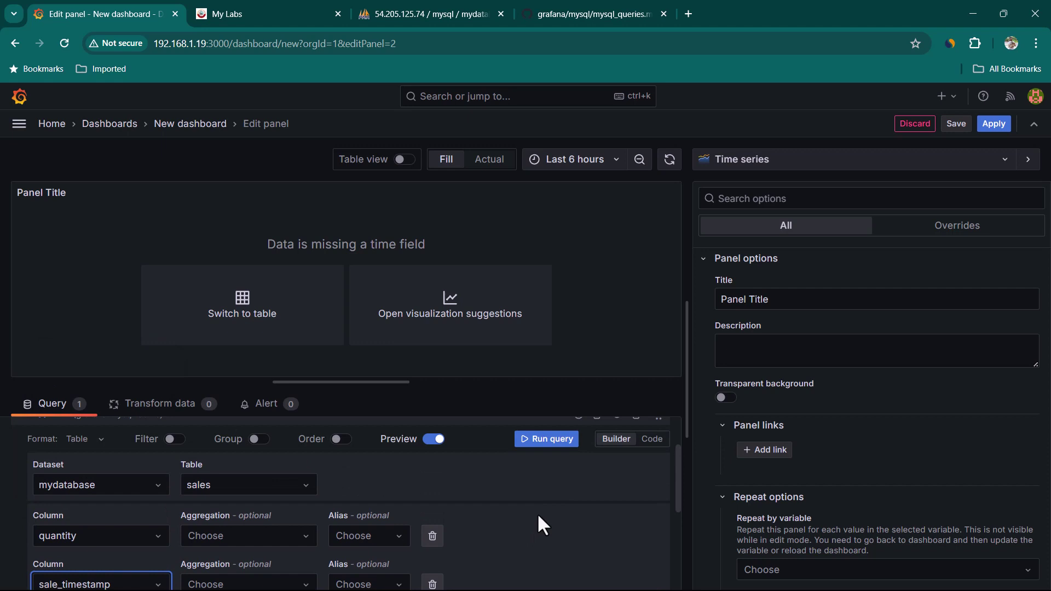
click(542, 441)
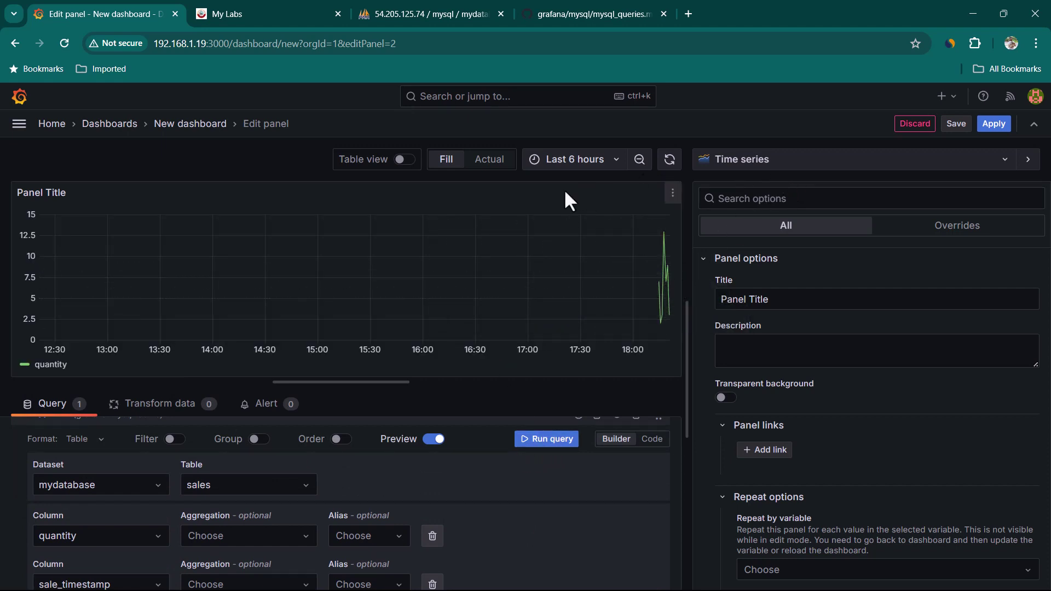
Show the last 15 minutes and retitle the panel ITEMS SOLD TRENDLINE.
click(591, 164)
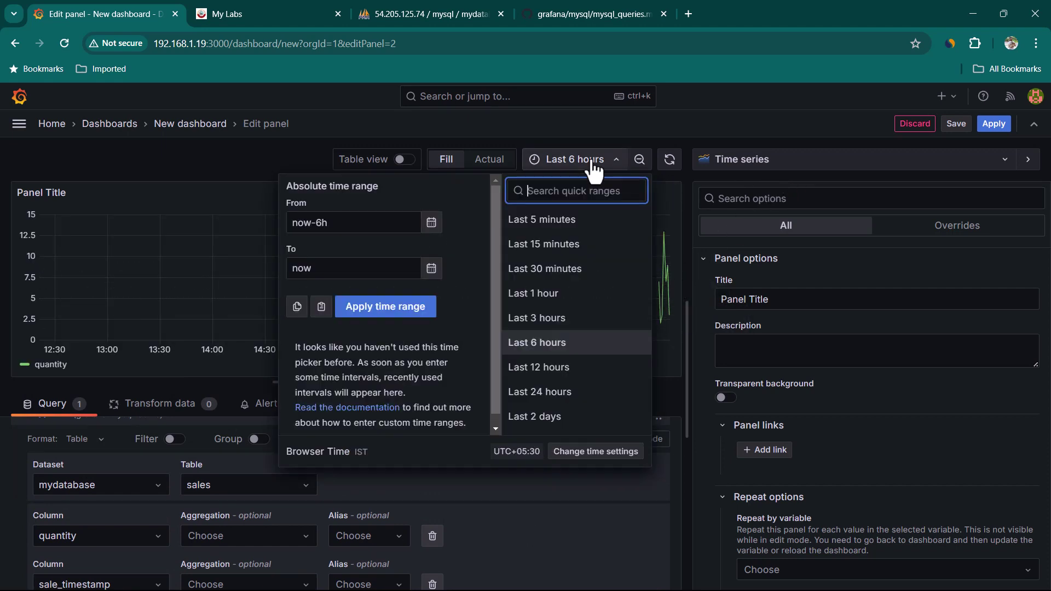
click(566, 252)
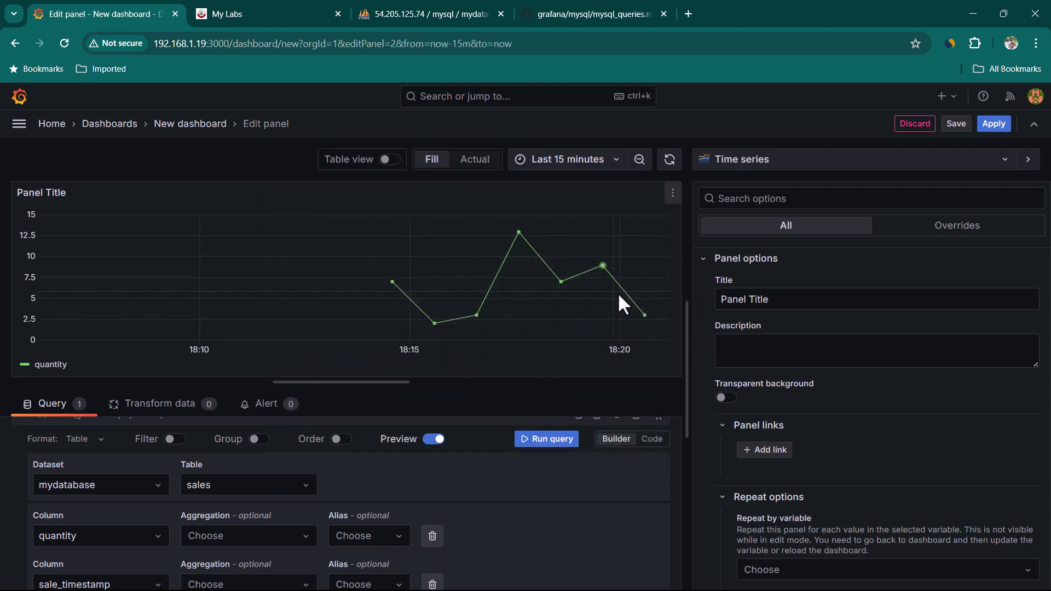
drag(718, 299, 777, 331)
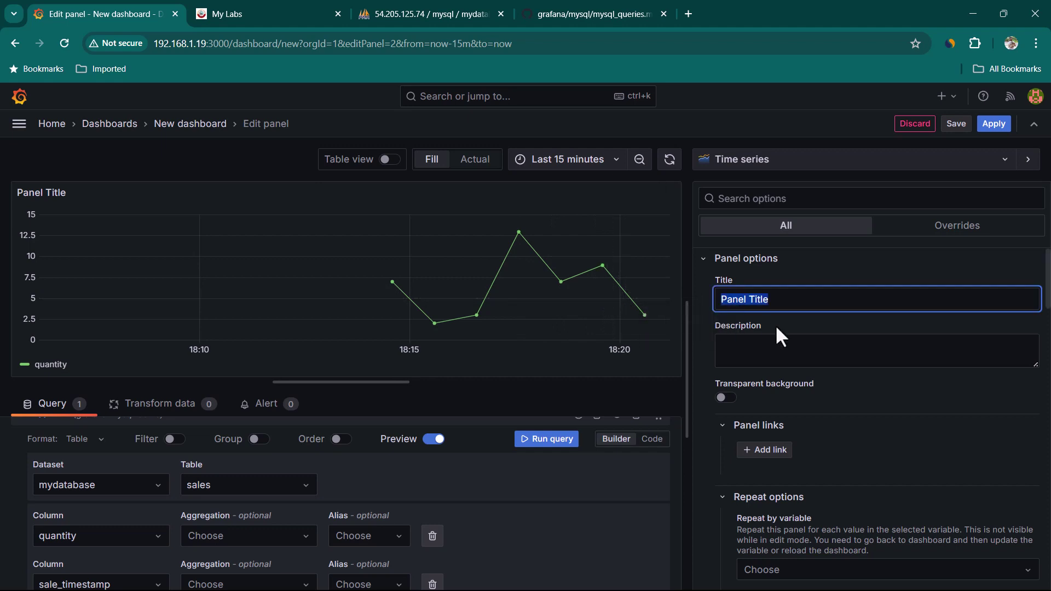
text(ITEMS SOLD TRENDLINE)
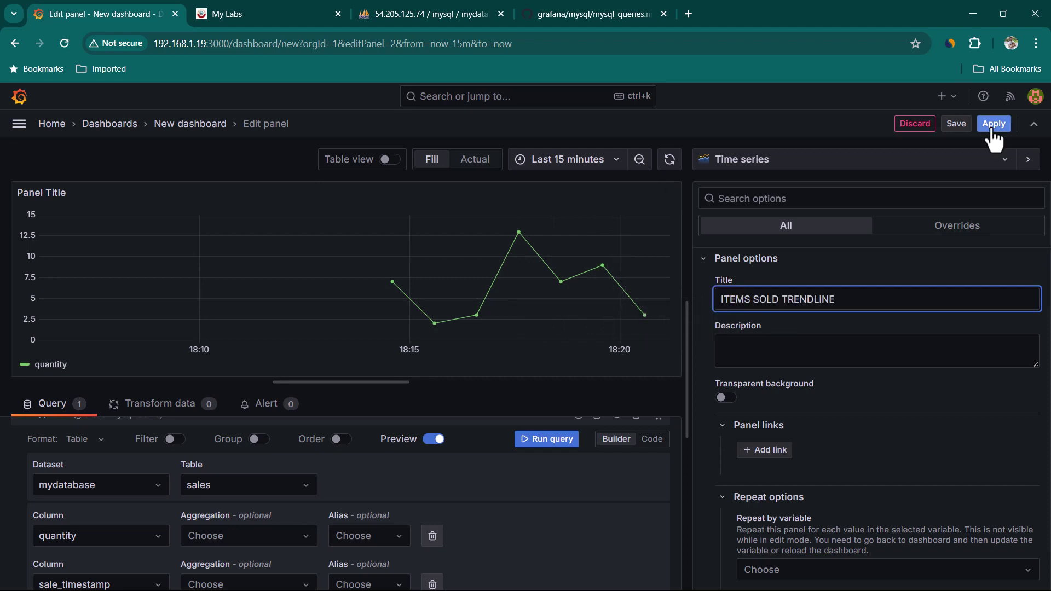
Add the trendline panel to the dashboard, resized to sit beside PRODUCTS.
click(994, 124)
drag(519, 348, 321, 290)
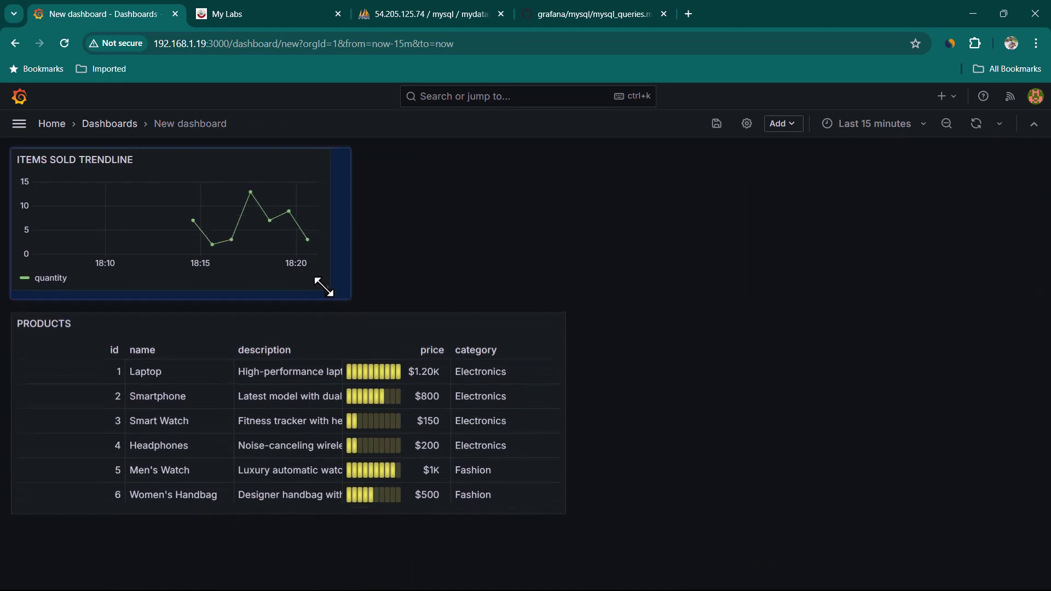
drag(82, 159, 642, 159)
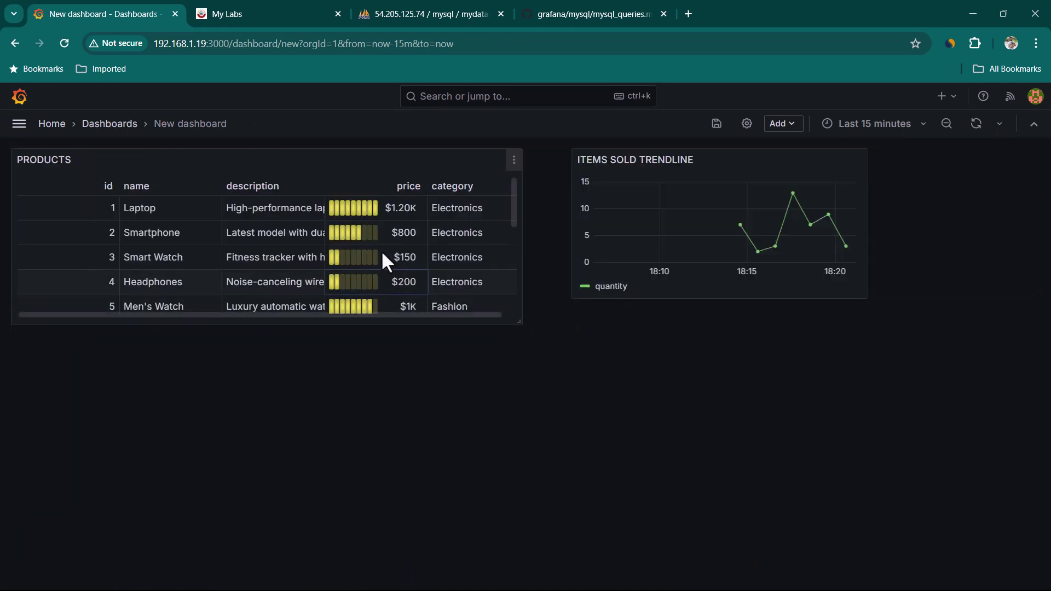
scroll(405, 277, down, 2)
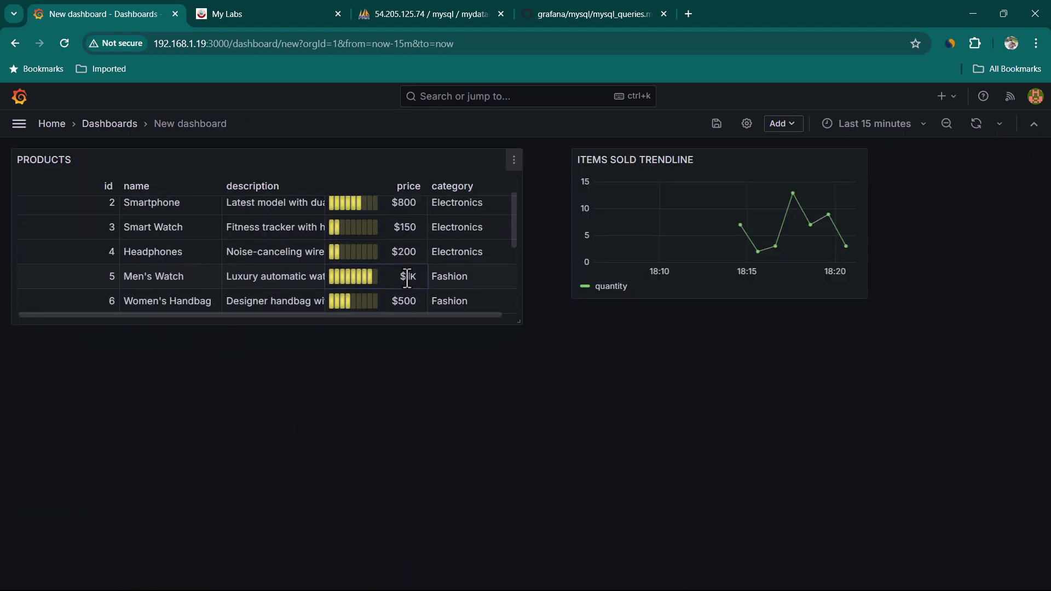
scroll(405, 277, up, 2)
Enable pagination on the PRODUCTS table and view its second and third pages.
click(514, 160)
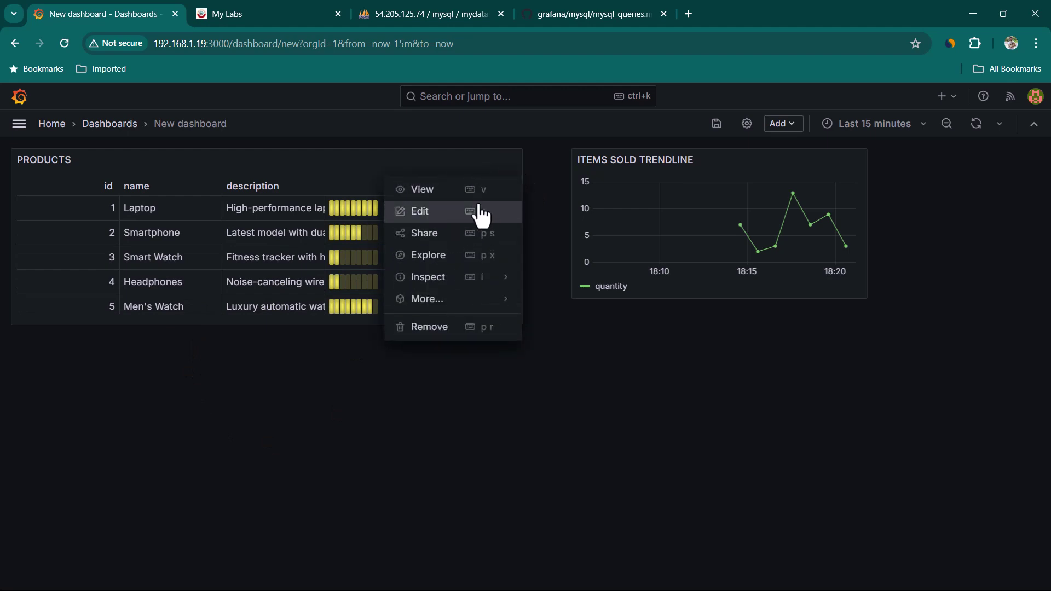
click(428, 213)
scroll(870, 383, down, 8)
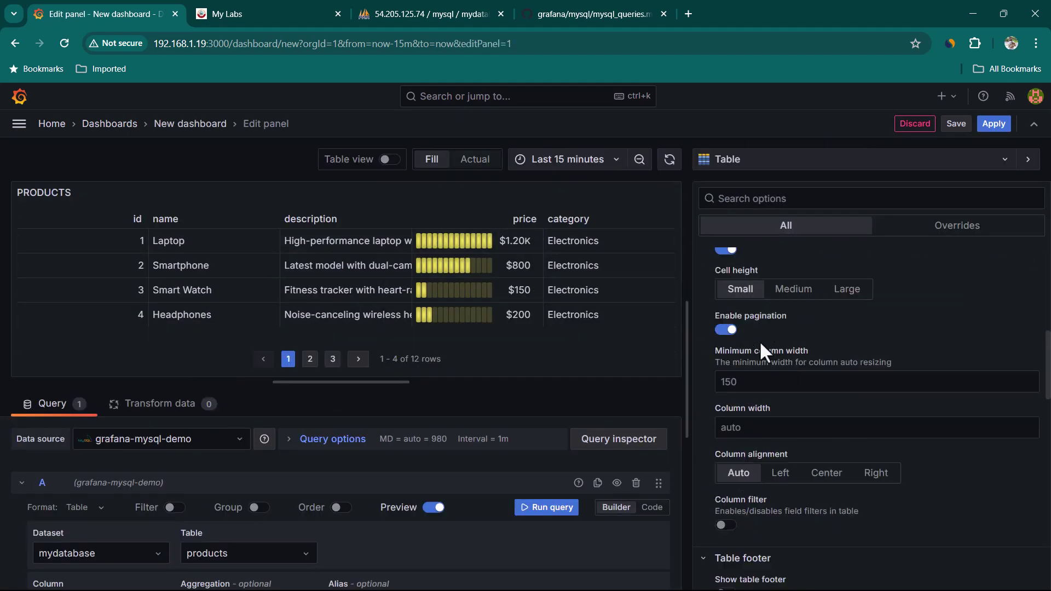
click(993, 124)
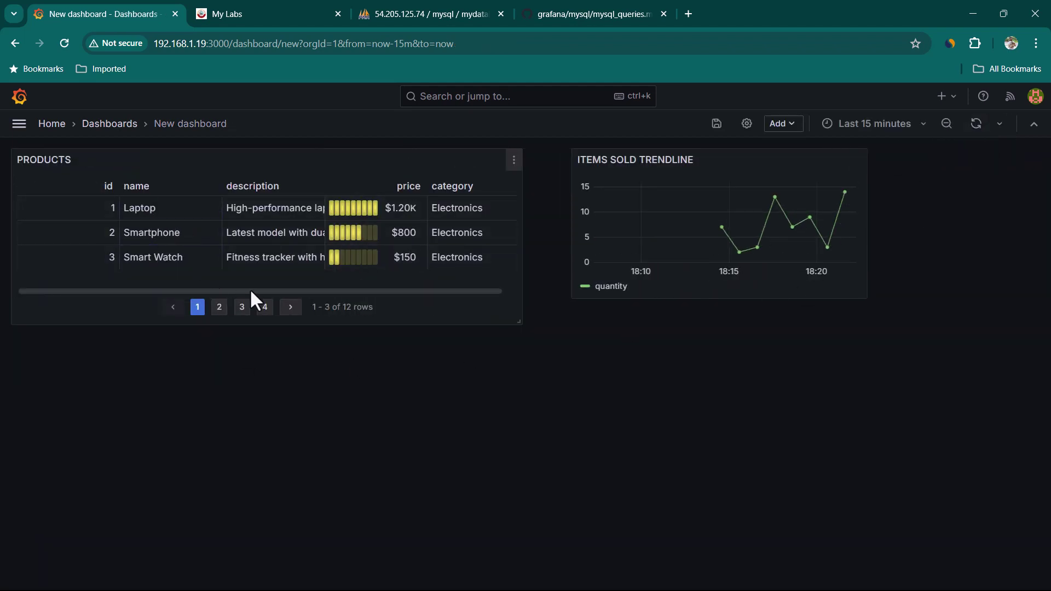
click(218, 306)
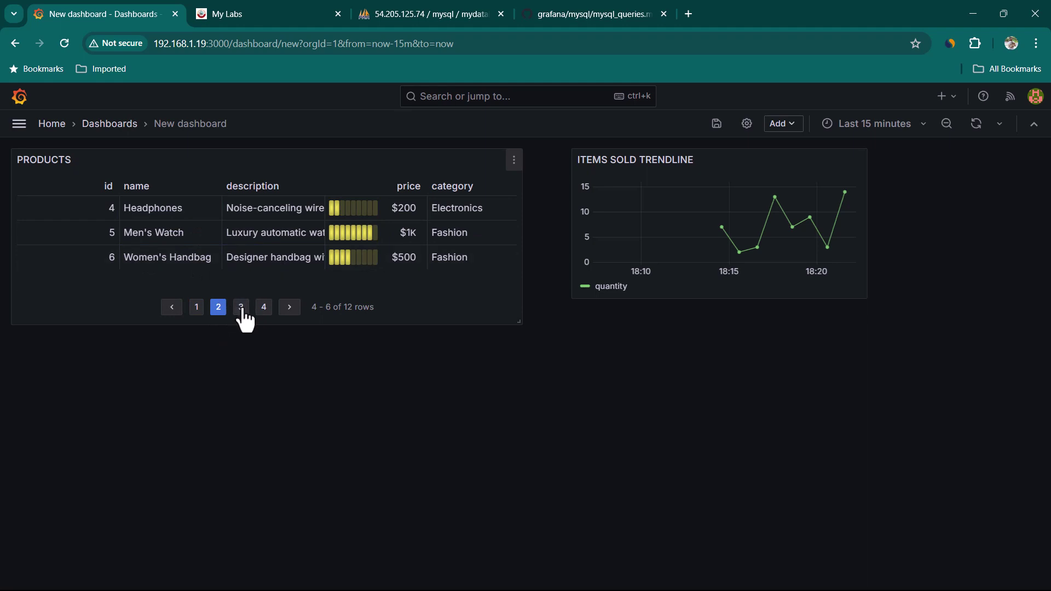
click(241, 307)
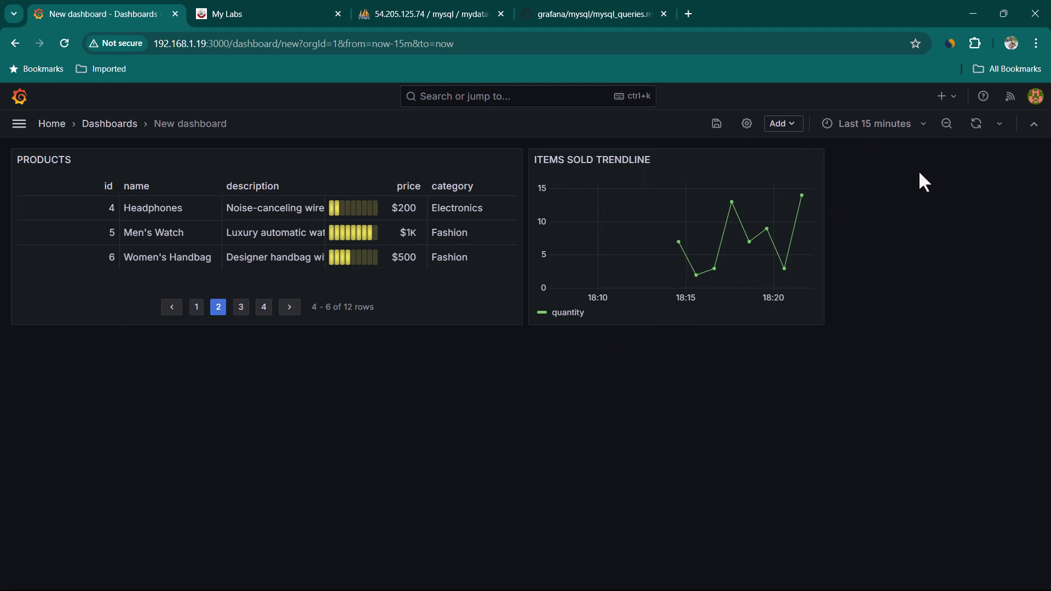
Start a new panel querying the SUM of quantity from the sales table.
click(788, 124)
click(803, 154)
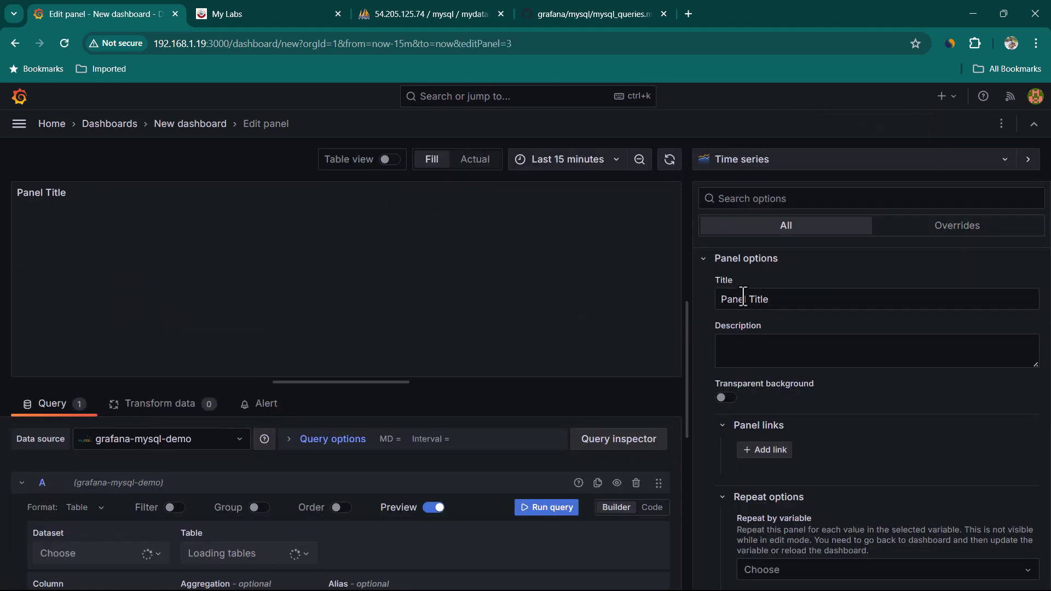
scroll(282, 492, down, 1)
click(264, 484)
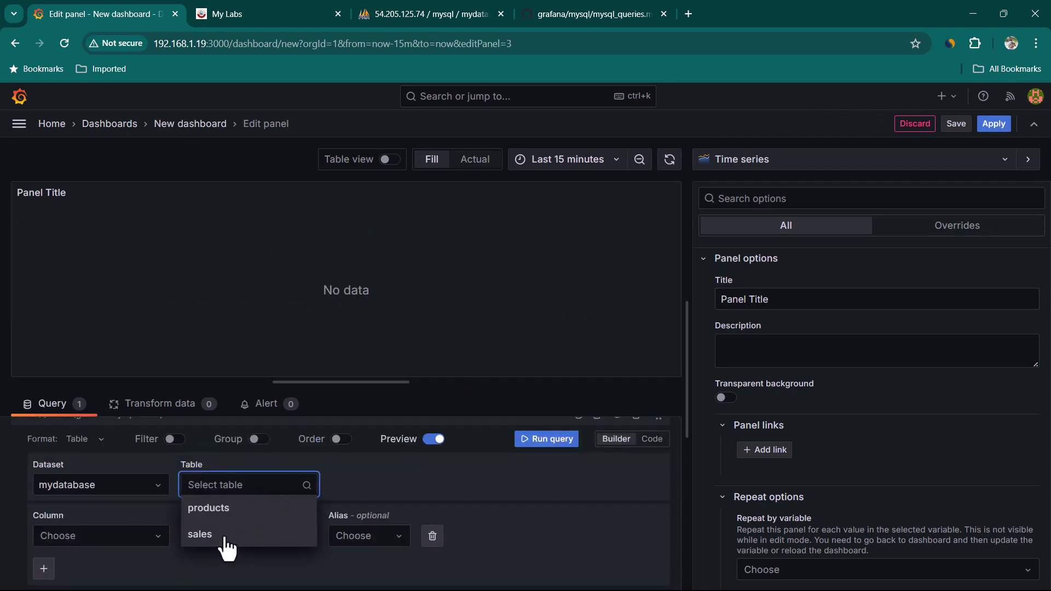
click(205, 534)
scroll(222, 506, down, 1)
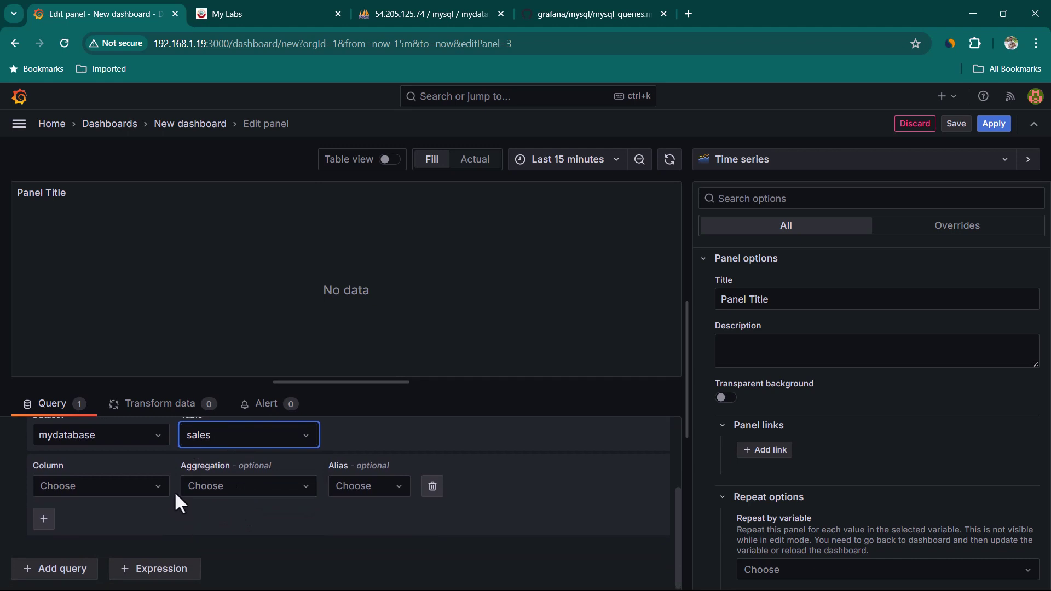
click(160, 489)
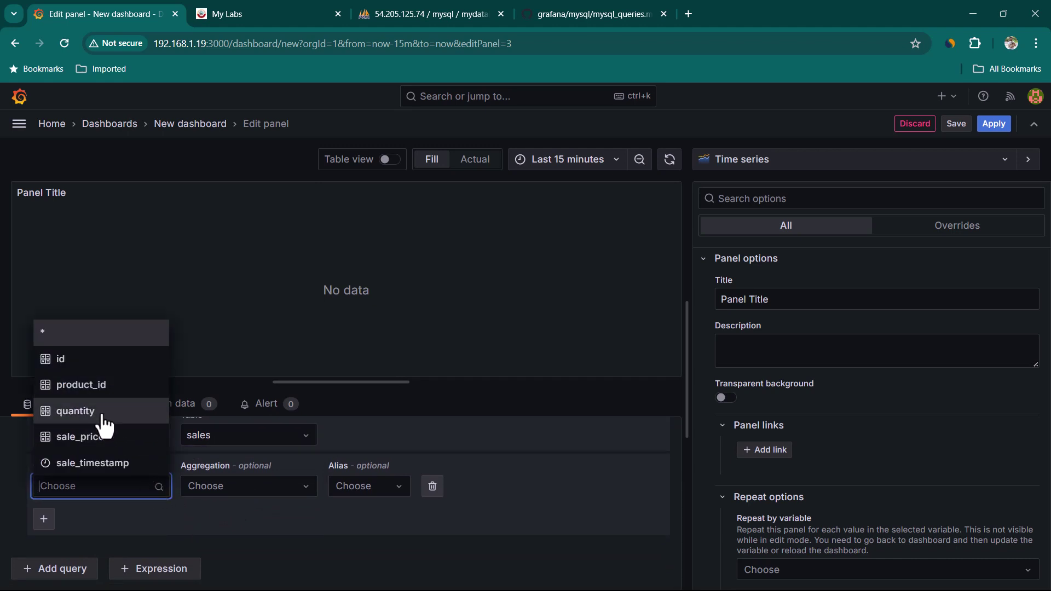
click(101, 423)
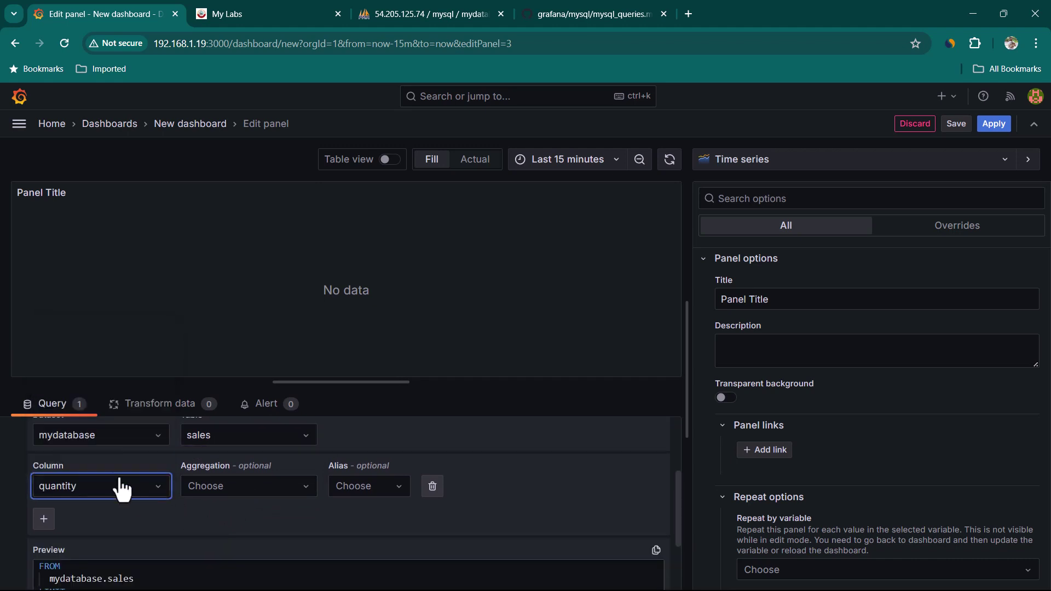
click(243, 491)
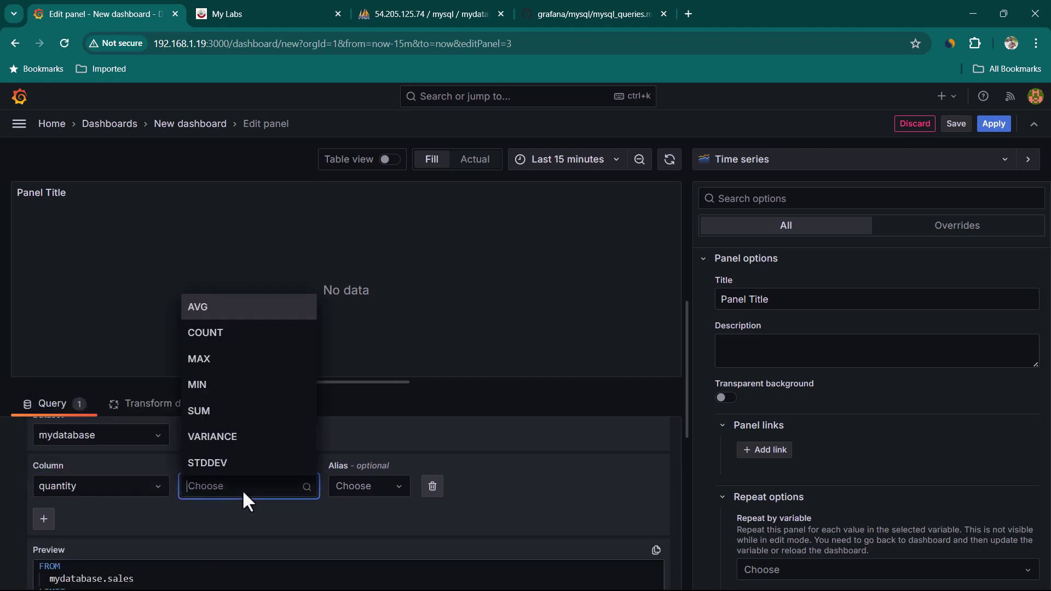
click(224, 420)
scroll(295, 545, up, 2)
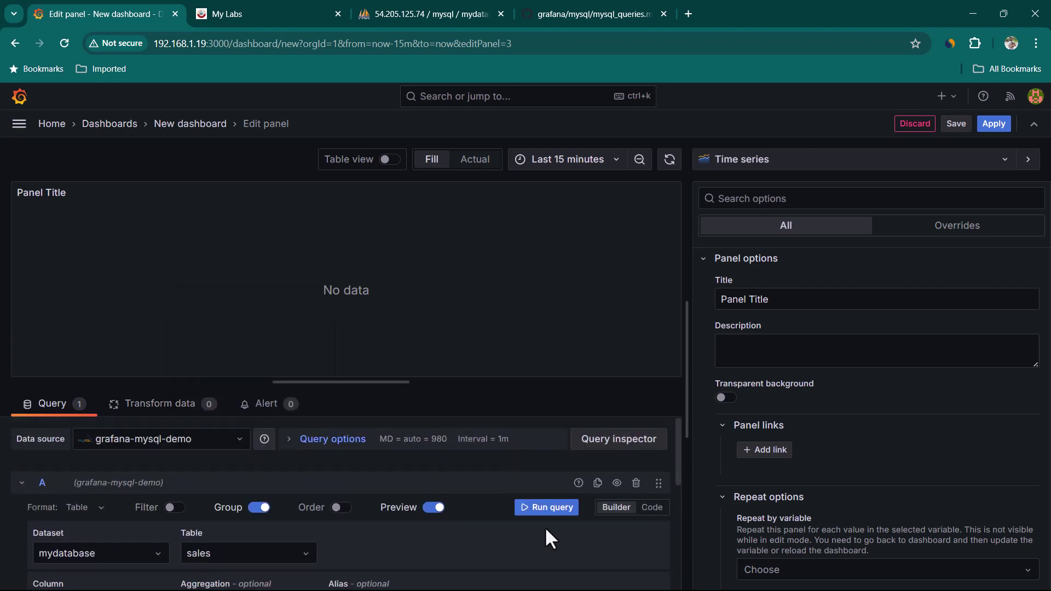
click(544, 509)
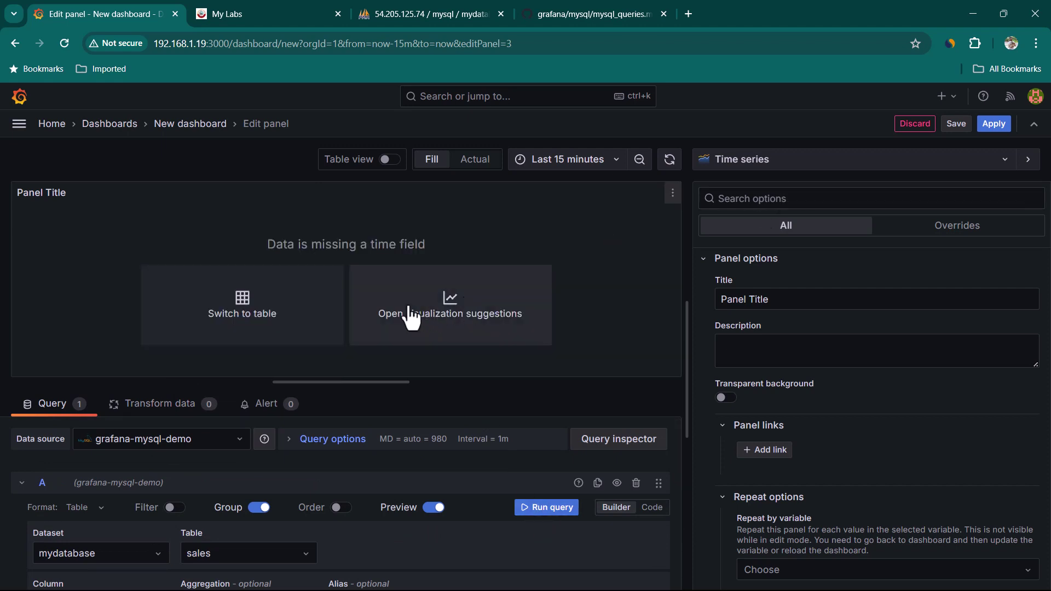
Show the total as a Stat titled TOTAL ITEMS SOLD and add it to the dashboard.
click(730, 162)
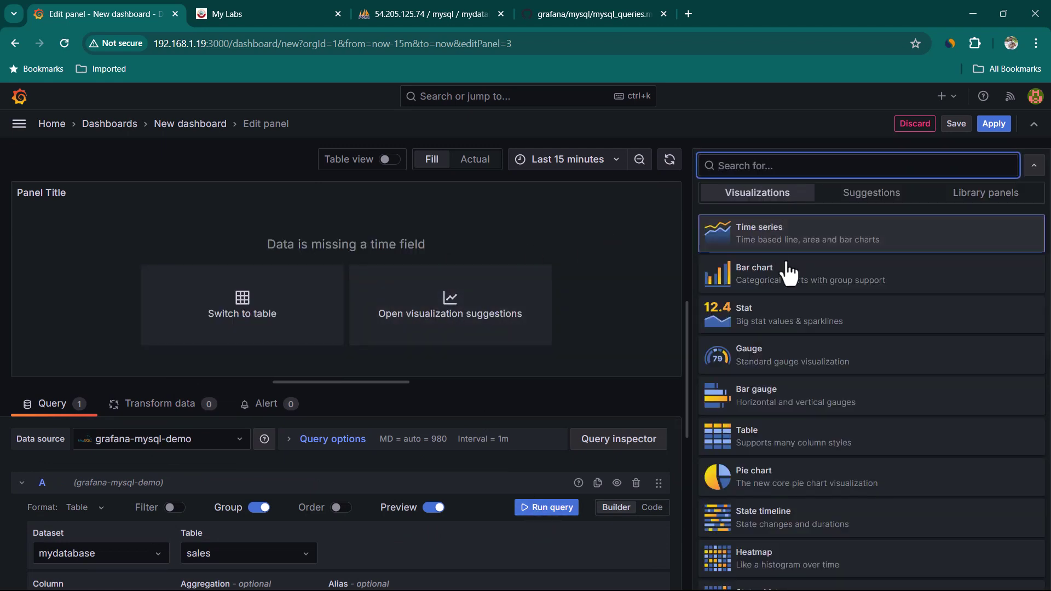
click(795, 331)
text(TOTAL ITEMS SOLD)
click(993, 124)
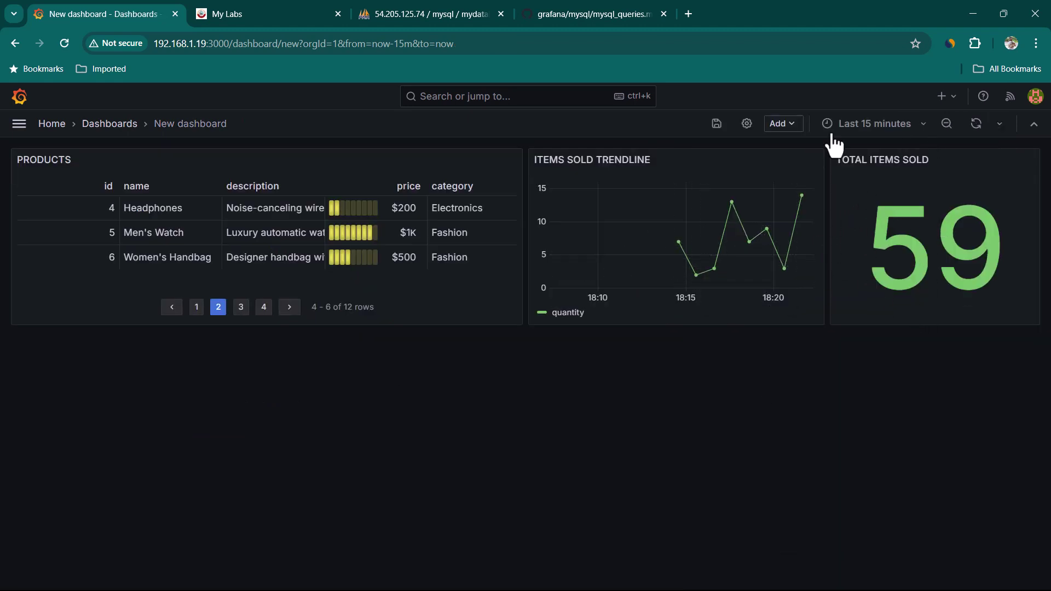
click(790, 125)
click(795, 137)
Build a new Stat panel summing sale_price from the sales table.
click(796, 128)
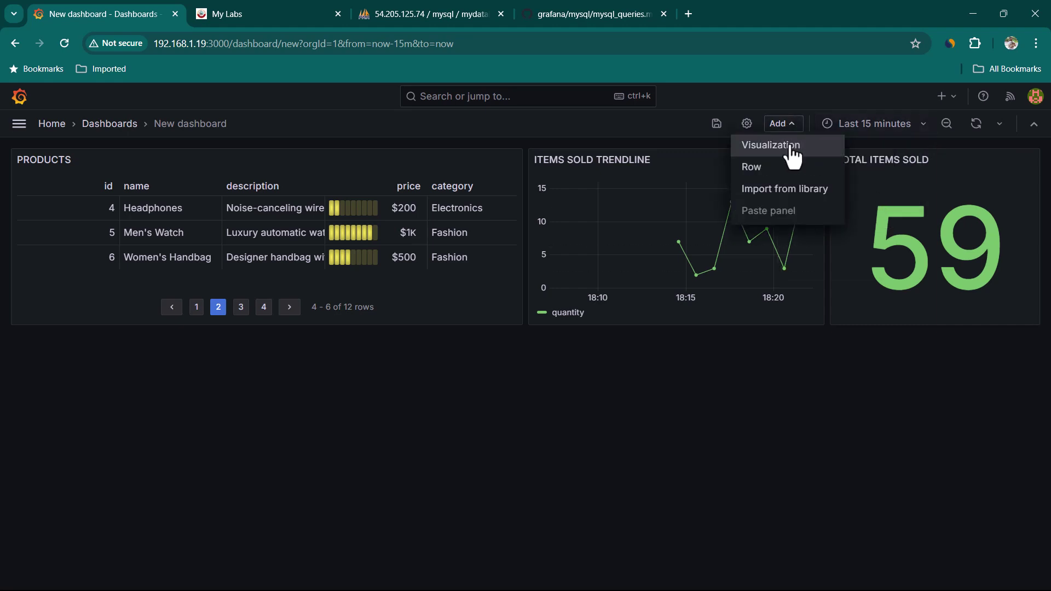
click(791, 147)
click(266, 484)
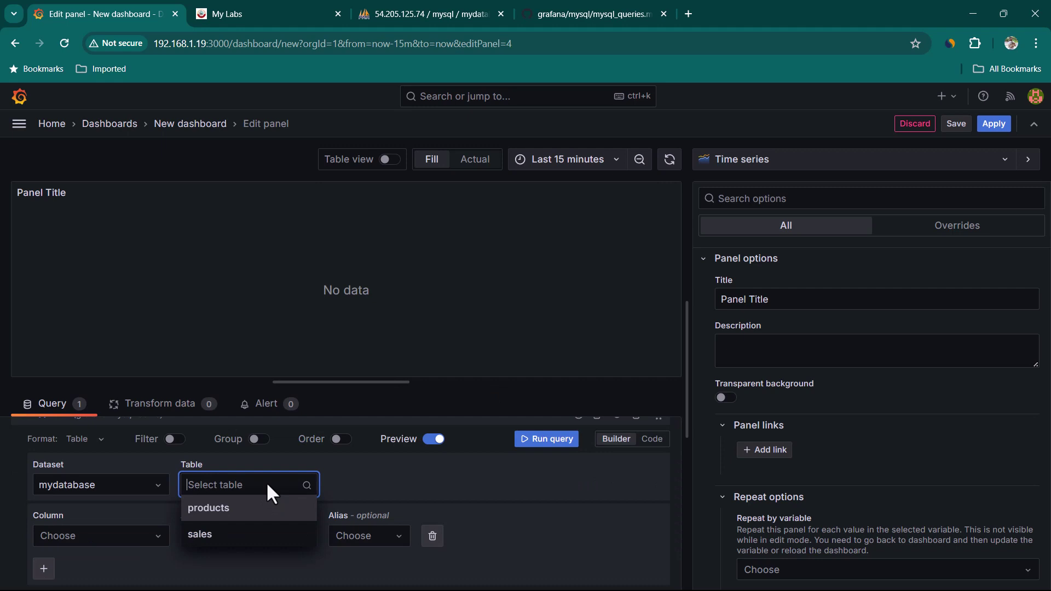
click(245, 534)
scroll(204, 547, down, 1)
click(156, 486)
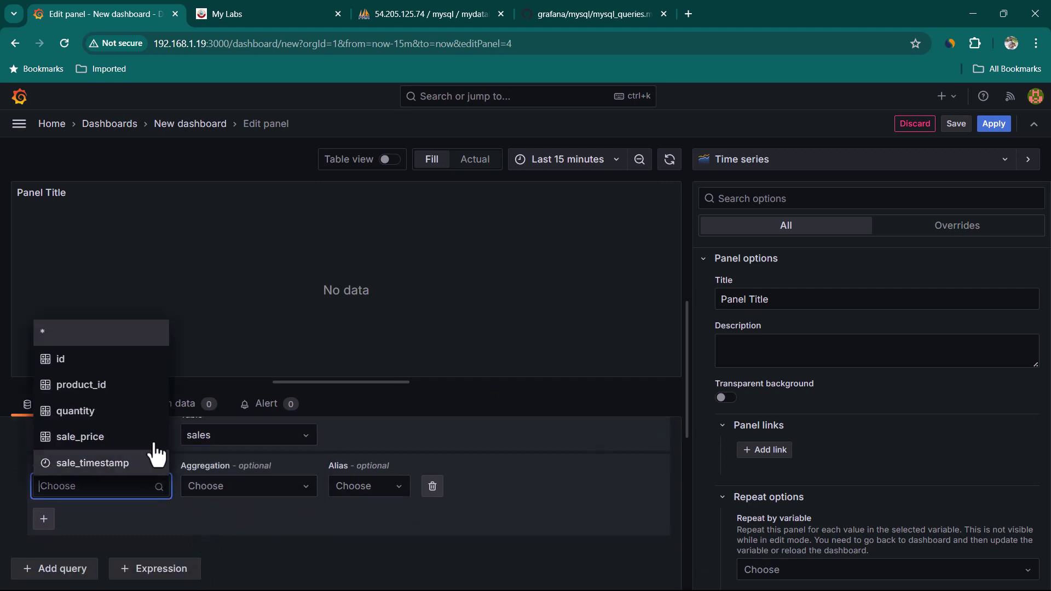
click(108, 447)
click(265, 496)
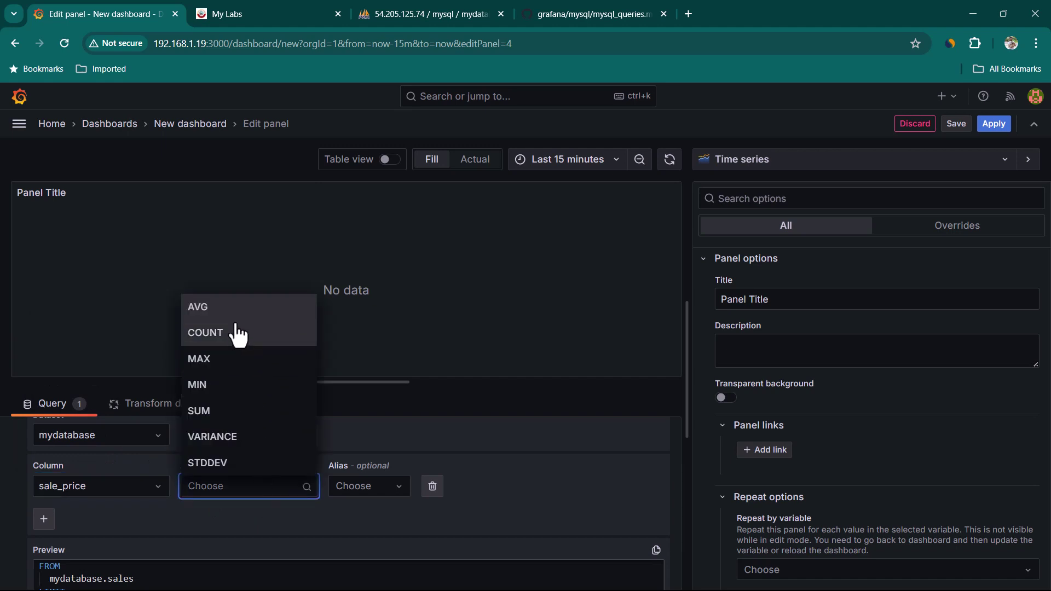
click(236, 410)
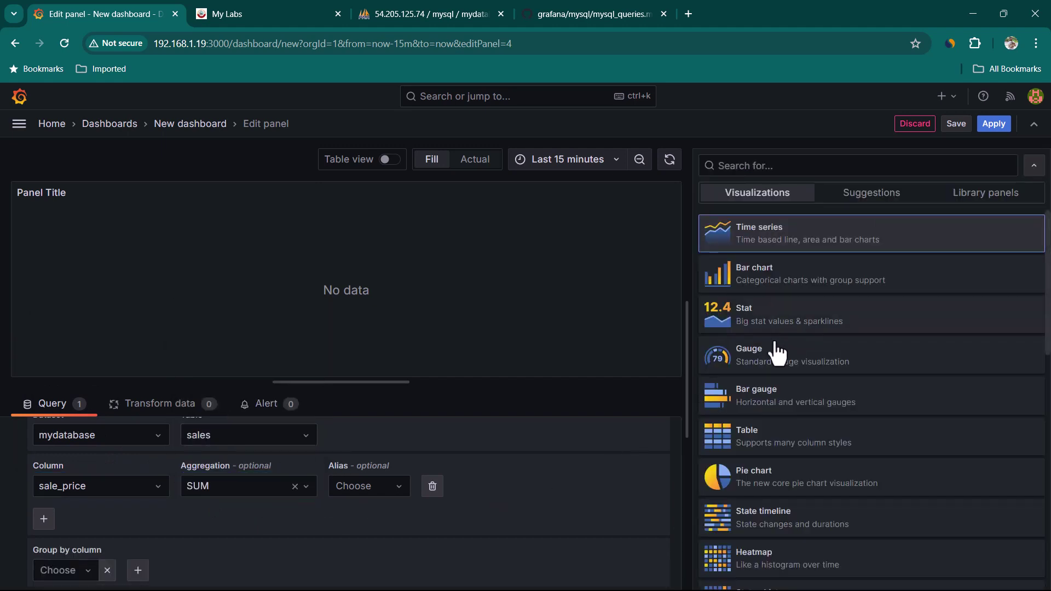
click(790, 329)
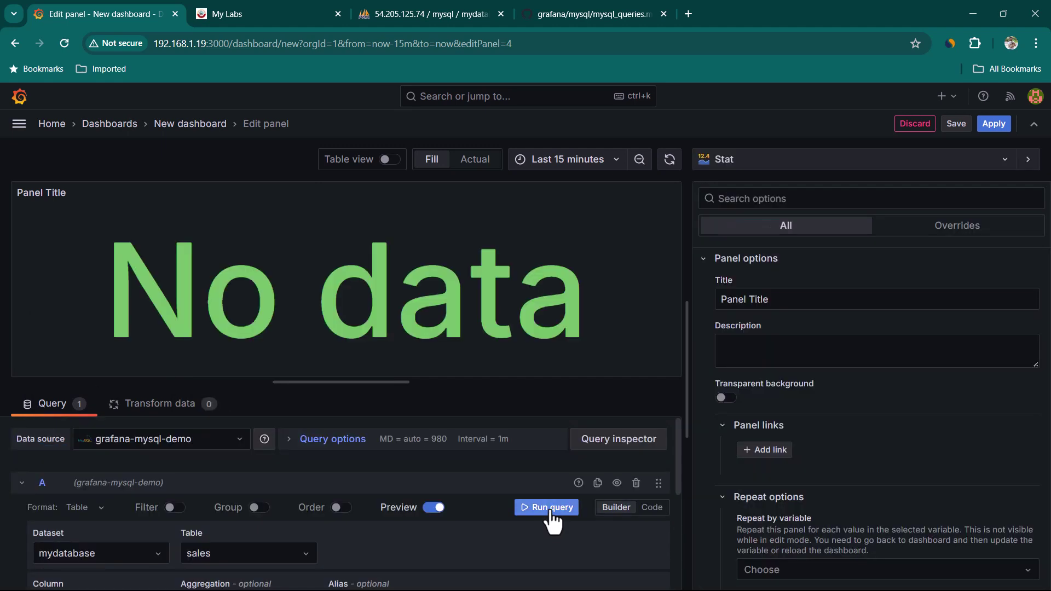
click(548, 508)
drag(147, 296, 553, 296)
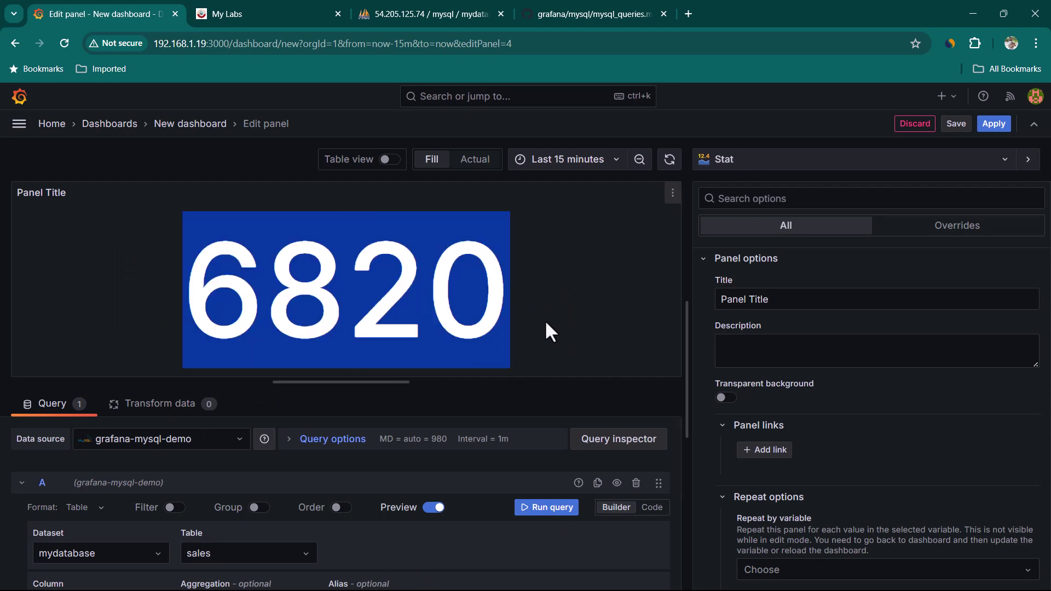
Set the revenue value's unit to Dollars ($).
scroll(898, 448, down, 5)
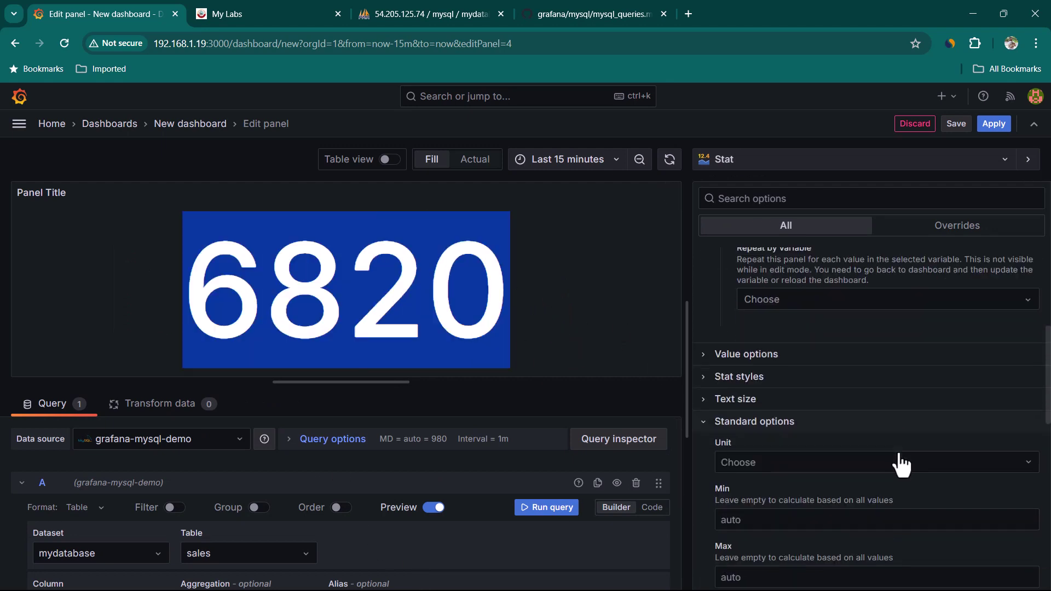
scroll(746, 441, down, 1)
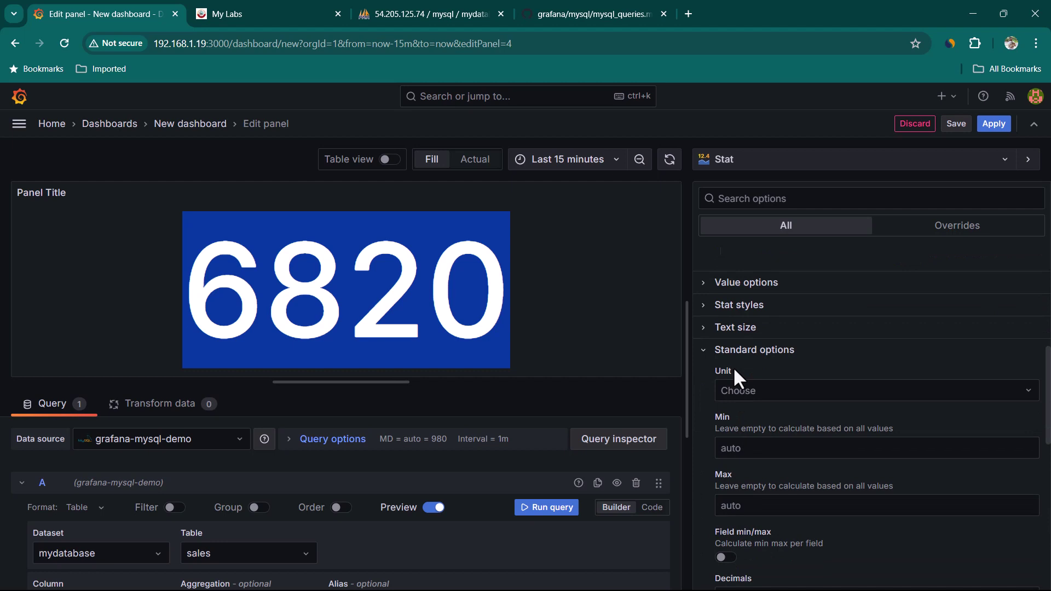
click(809, 392)
text(curre)
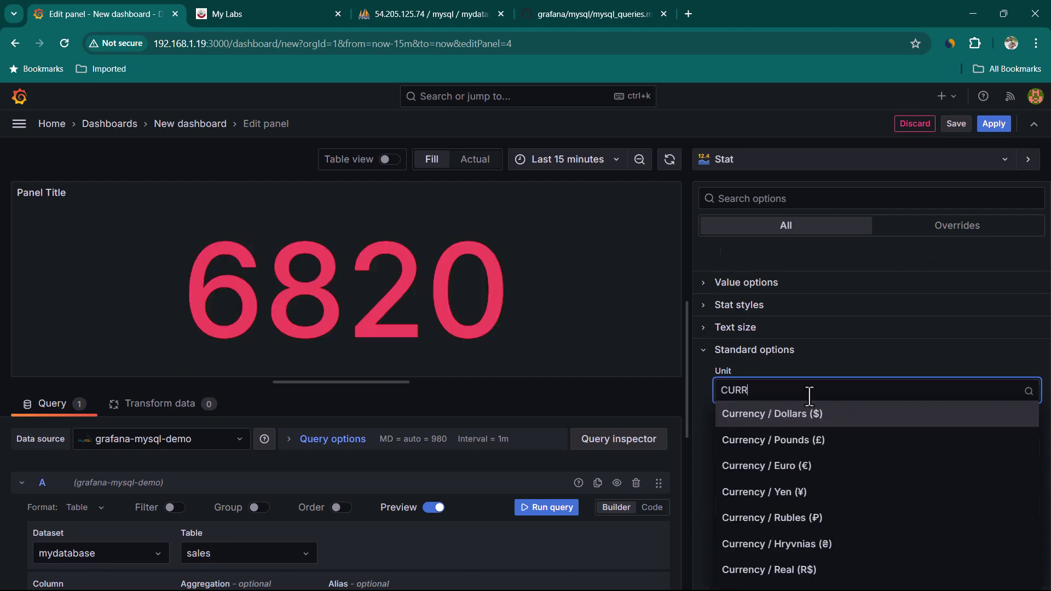
key(Return)
drag(115, 295, 590, 309)
click(537, 279)
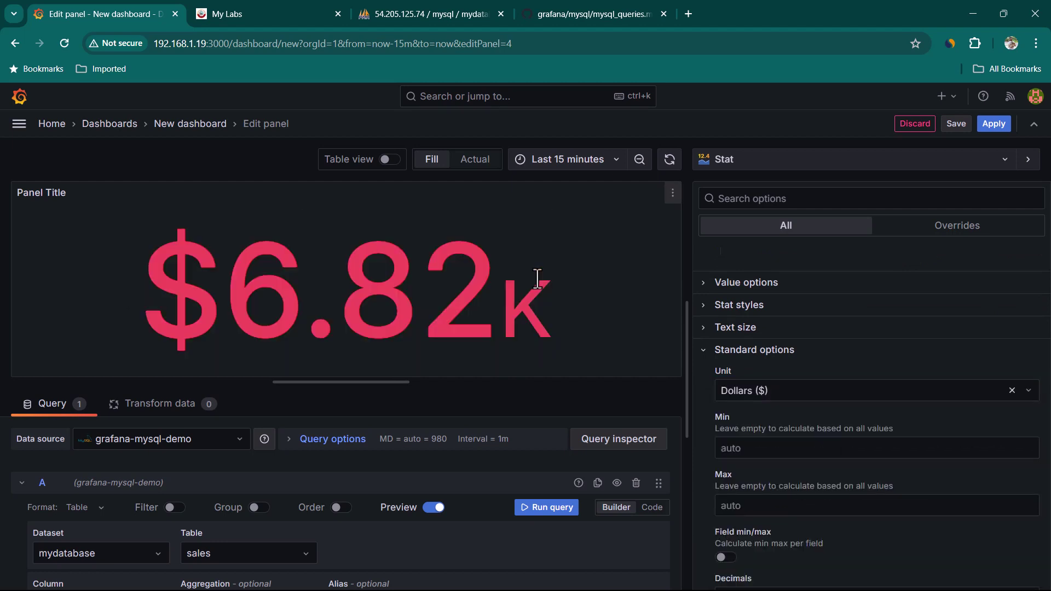
Delete the red 80 threshold, title the panel TOTAL REVENUE, and apply it.
scroll(819, 419, down, 8)
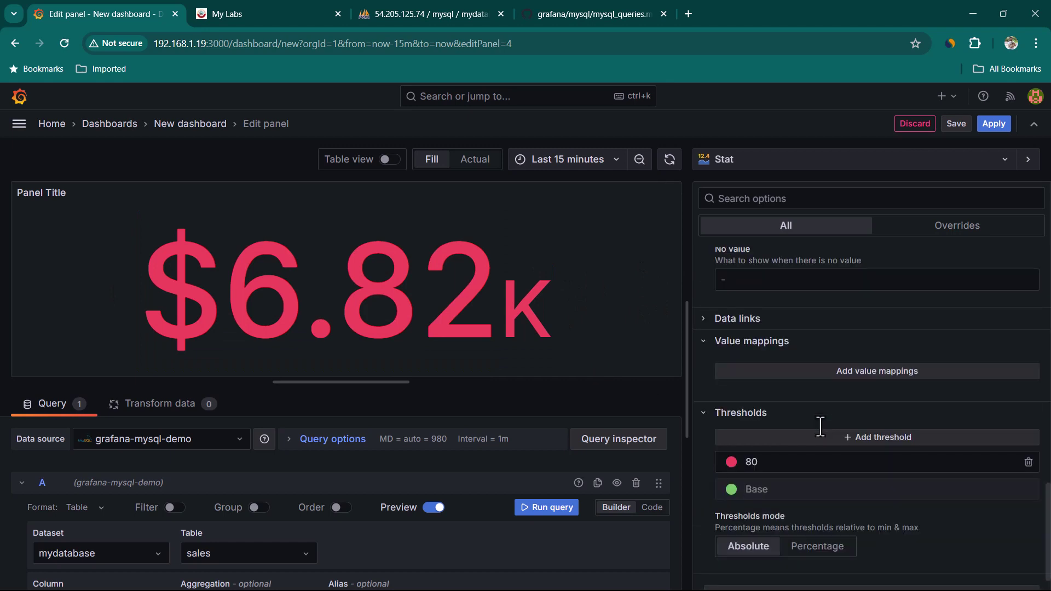
click(1027, 434)
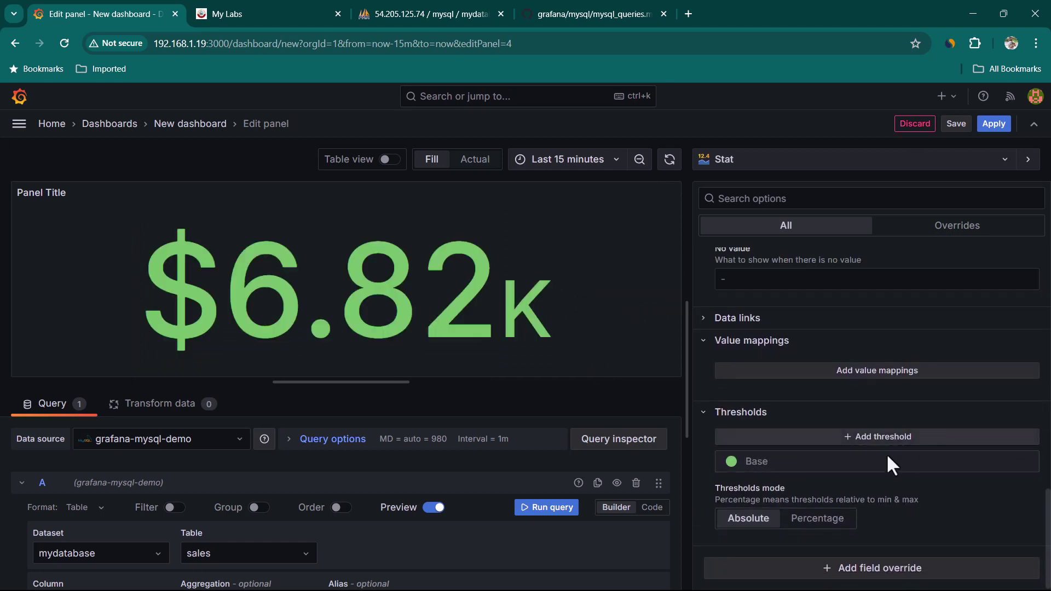
click(731, 462)
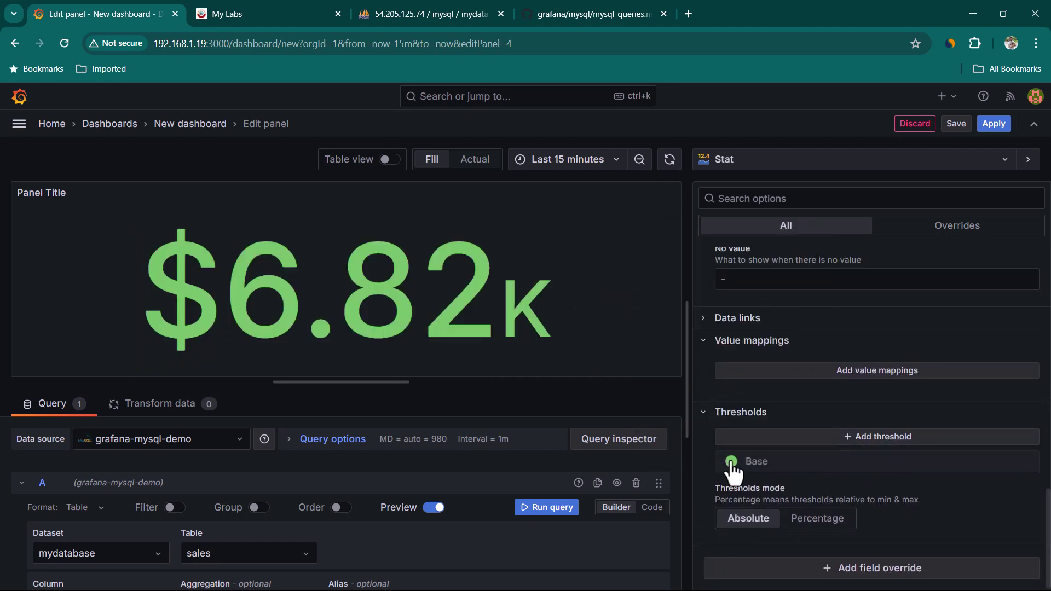
click(591, 350)
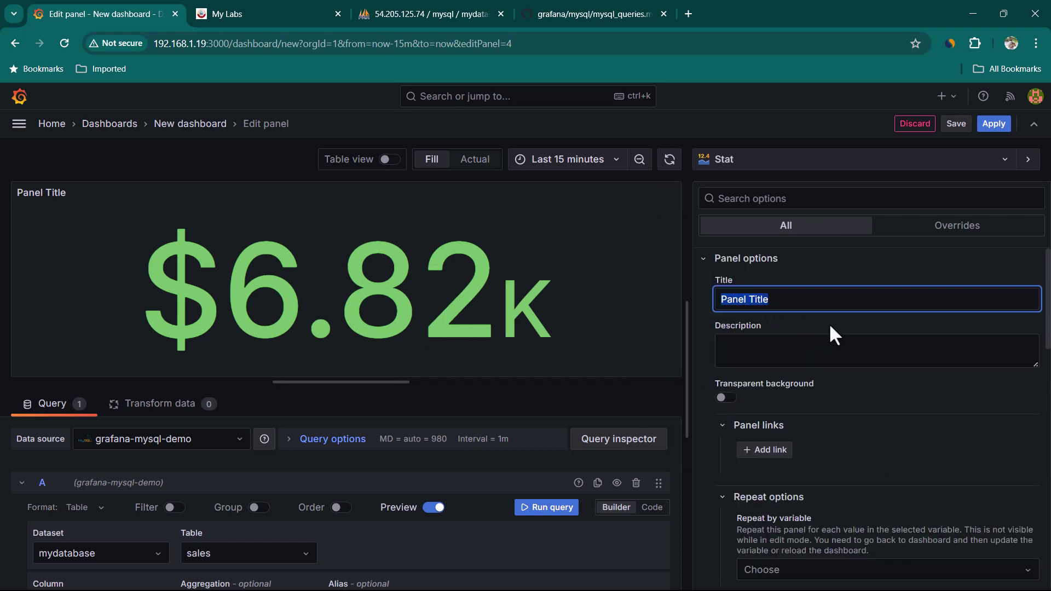
text(TOTAL REVENUE)
click(992, 126)
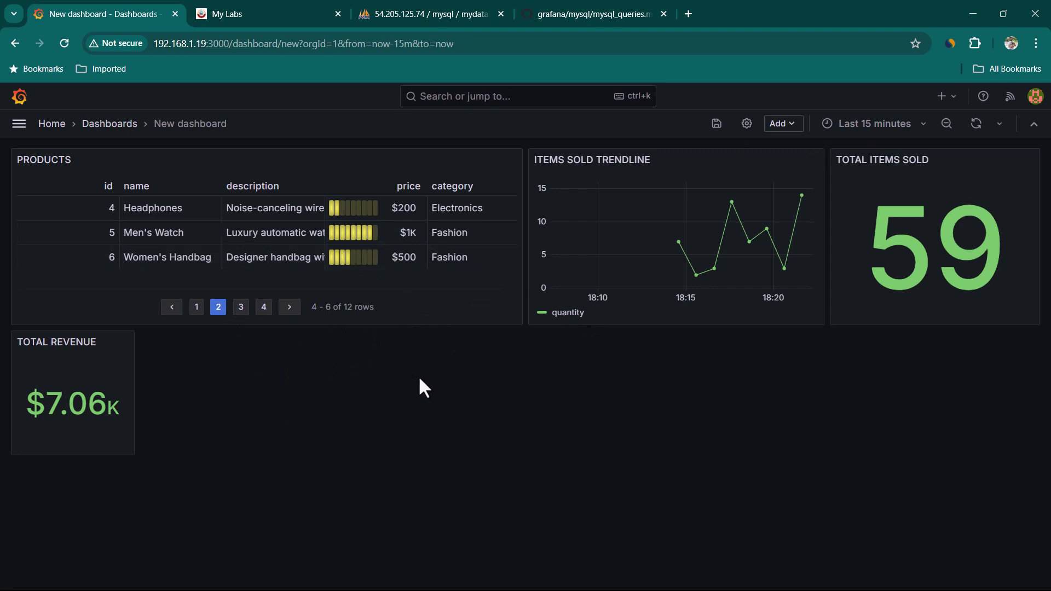
Copy the top products sold query from GitHub into a new panel's raw SQL editor and run it.
click(577, 16)
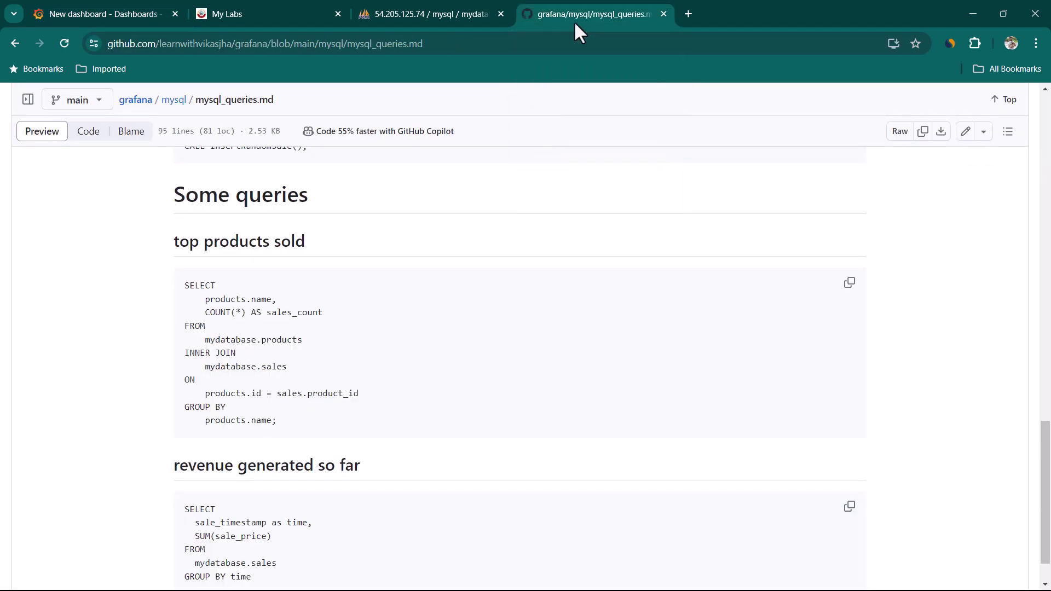
drag(163, 242, 275, 242)
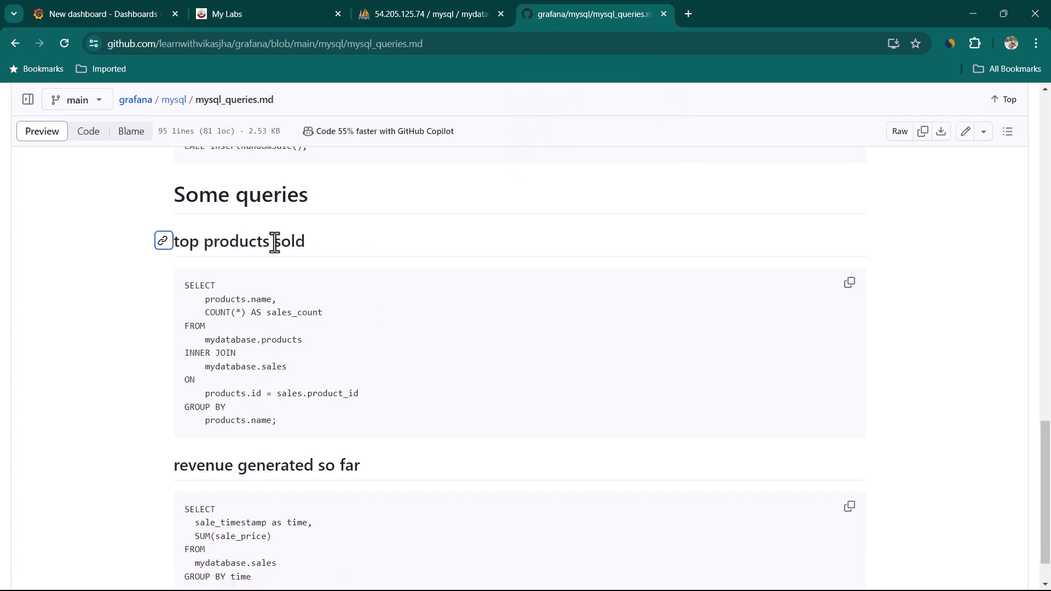
click(846, 284)
click(105, 15)
click(783, 123)
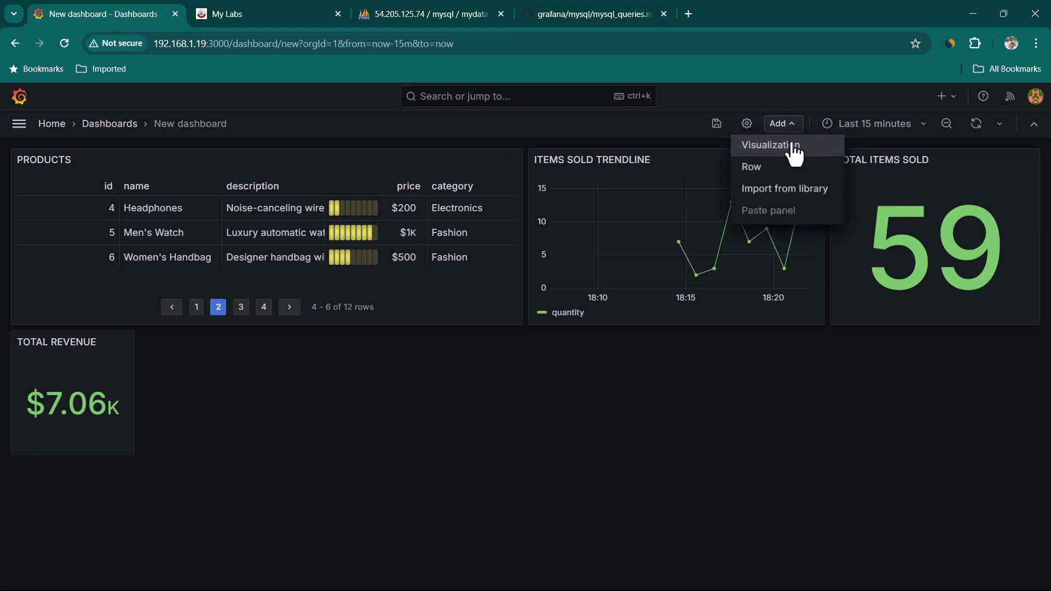
click(791, 144)
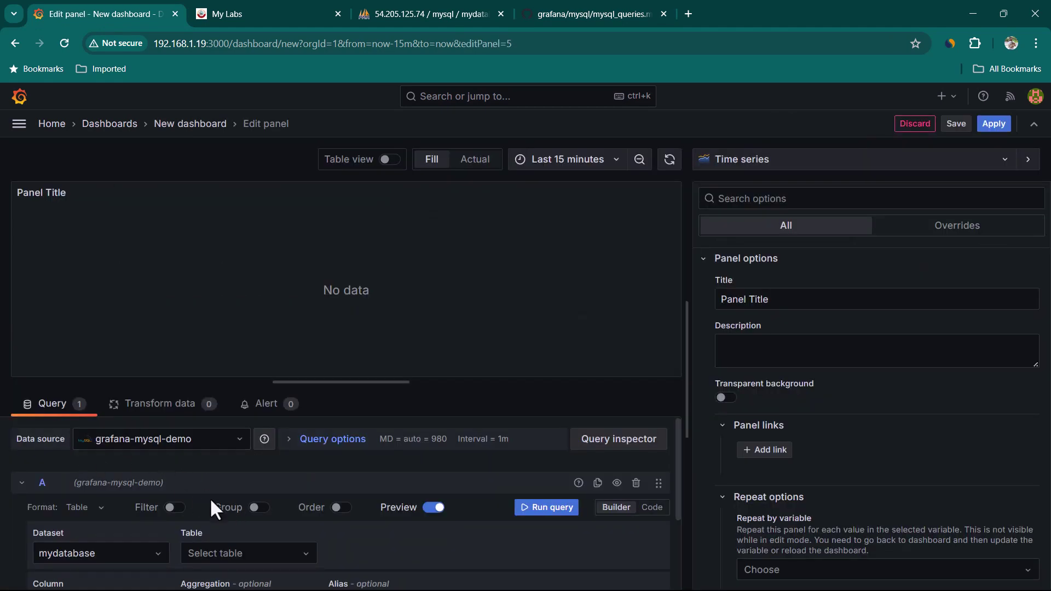
scroll(208, 506, down, 1)
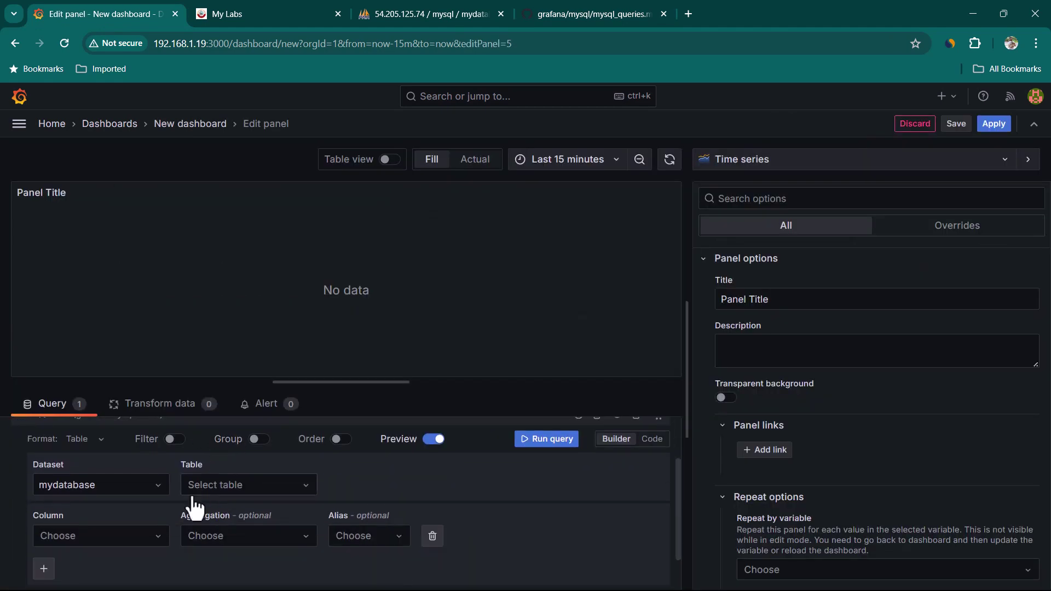
click(651, 439)
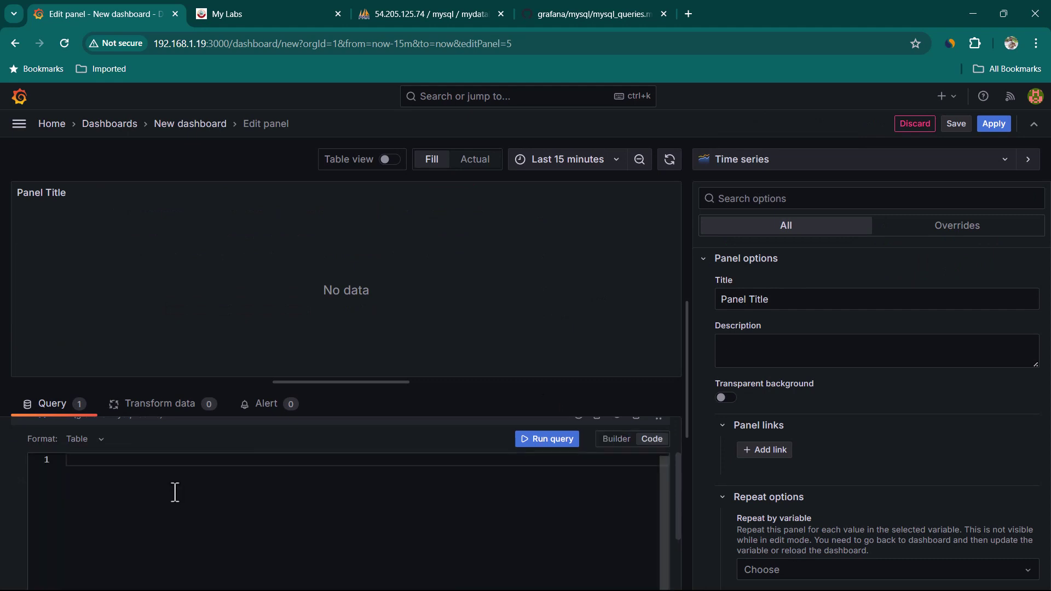
key(ctrl+v)
scroll(181, 544, down, 2)
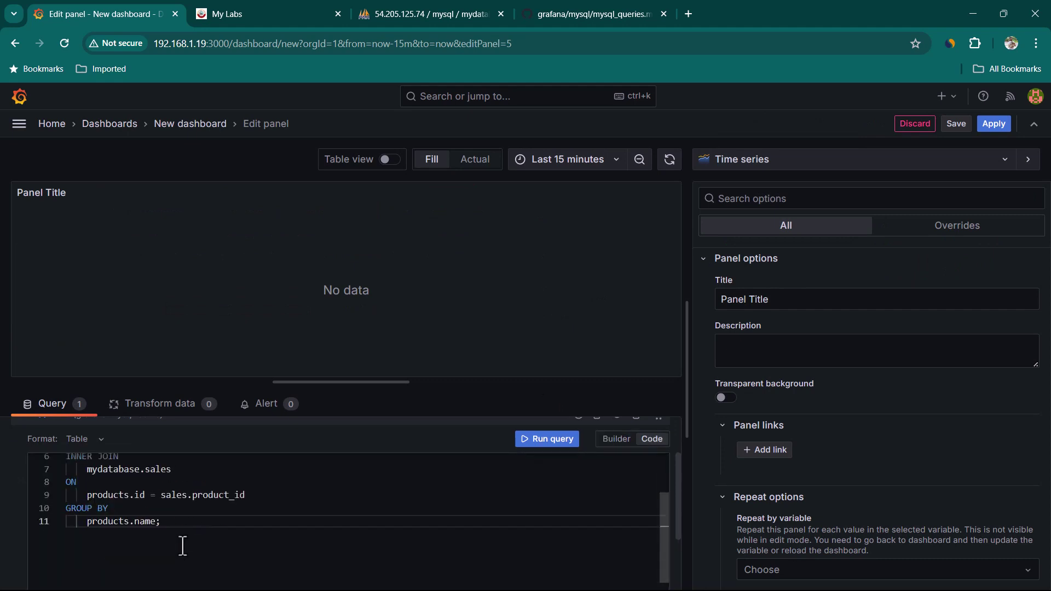
click(545, 444)
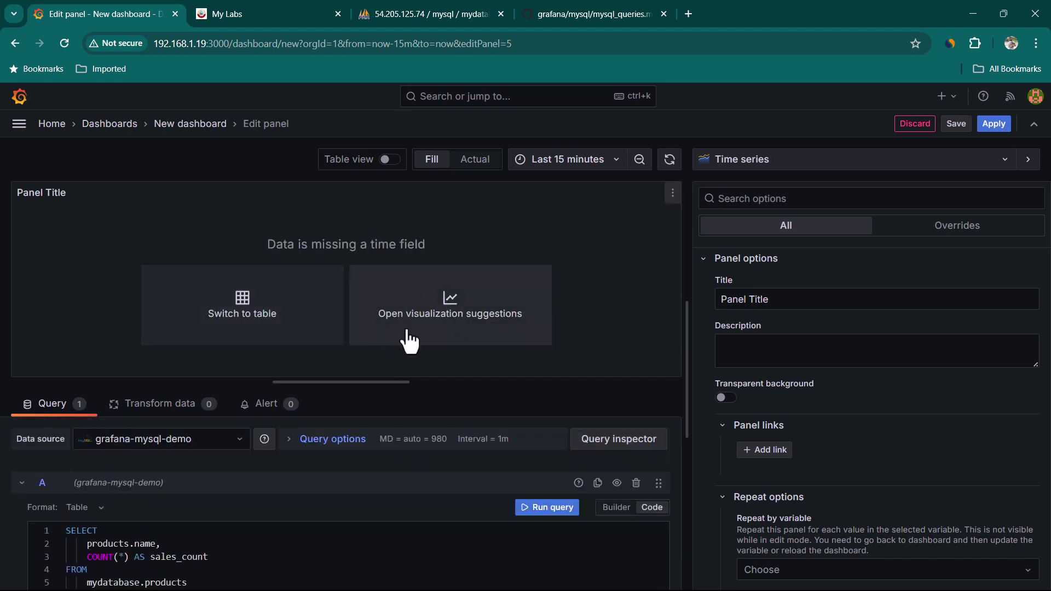
Display the results as a pie chart titled 'TOP PRODUCT SOLD' and add it to the dashboard.
click(465, 326)
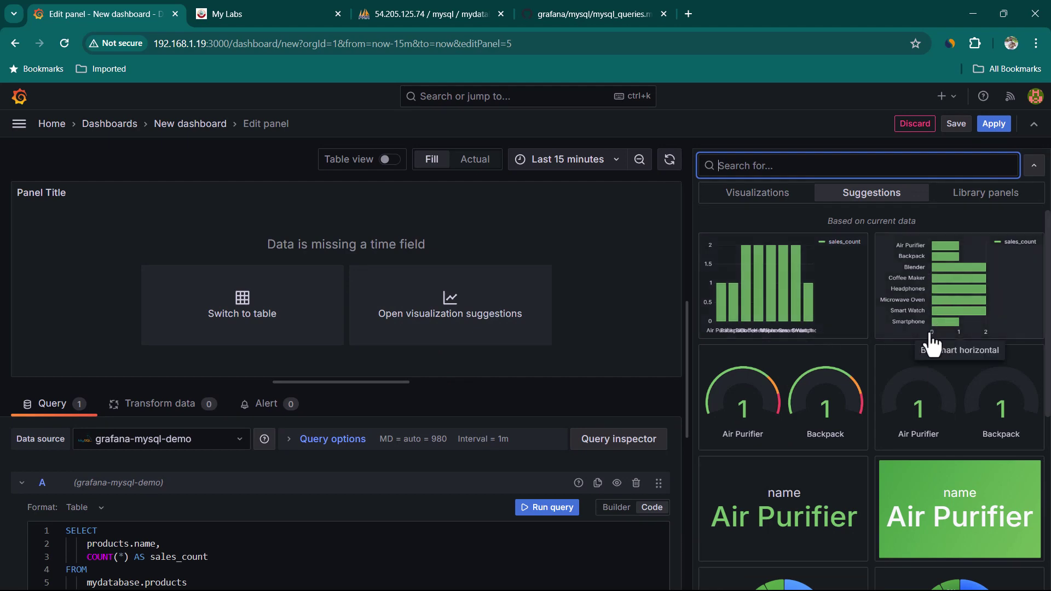
scroll(865, 417, down, 5)
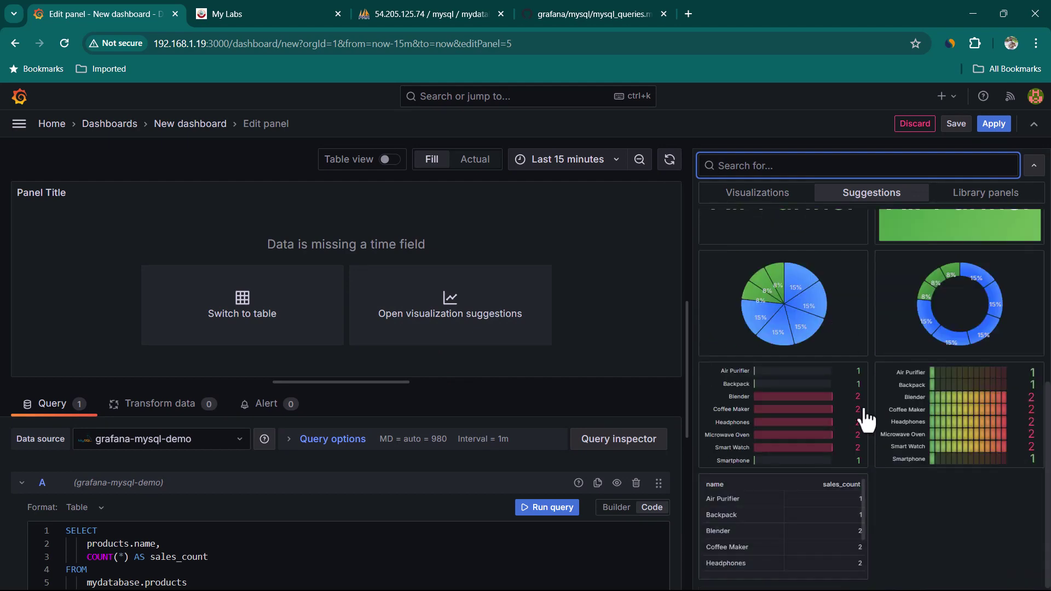
click(807, 317)
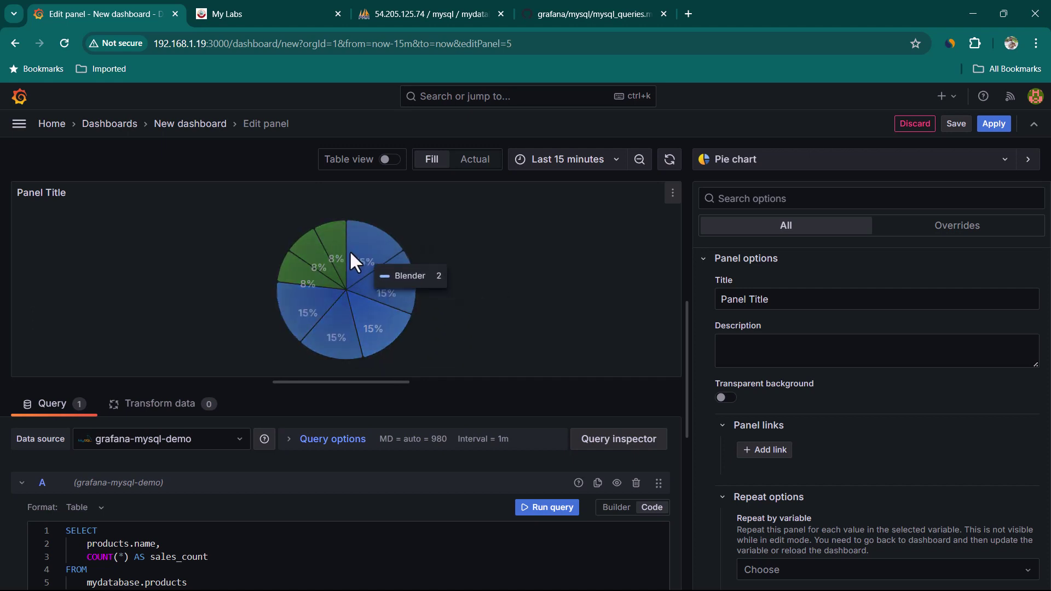
triple_click(818, 299)
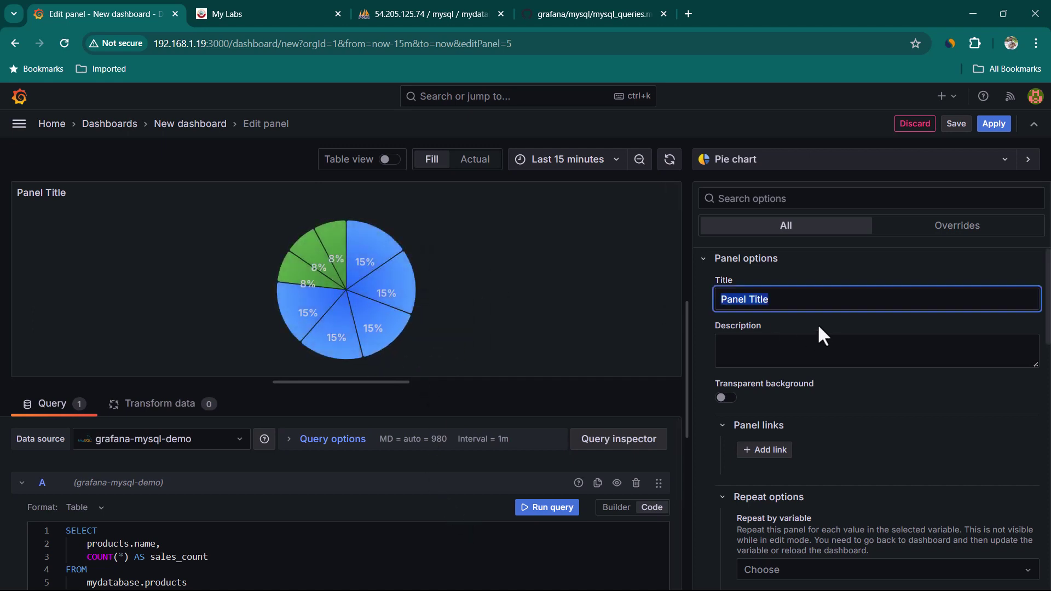
text(TOP PRODUCT SOLD)
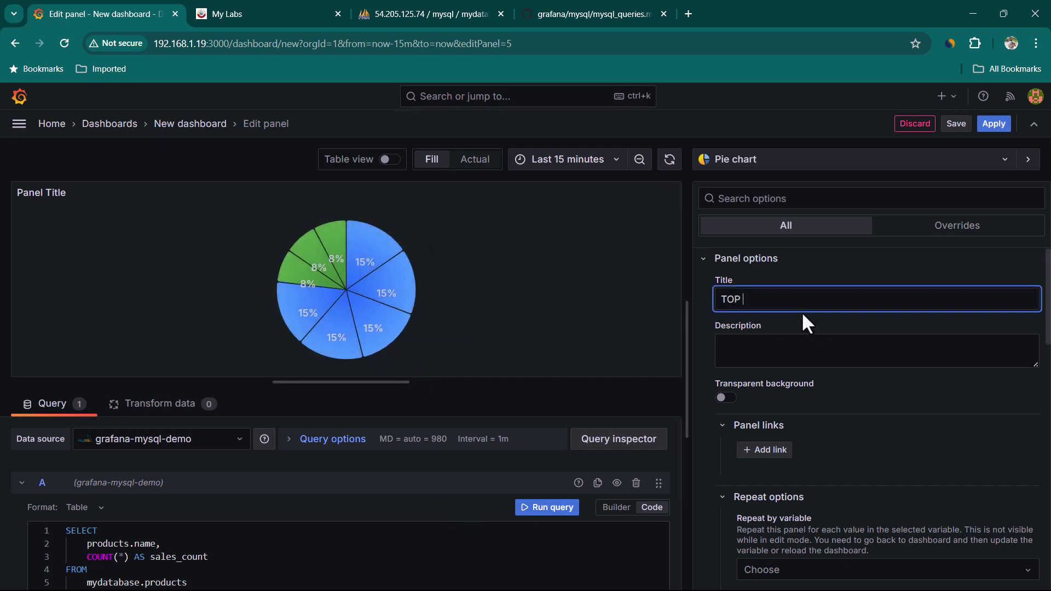
click(993, 123)
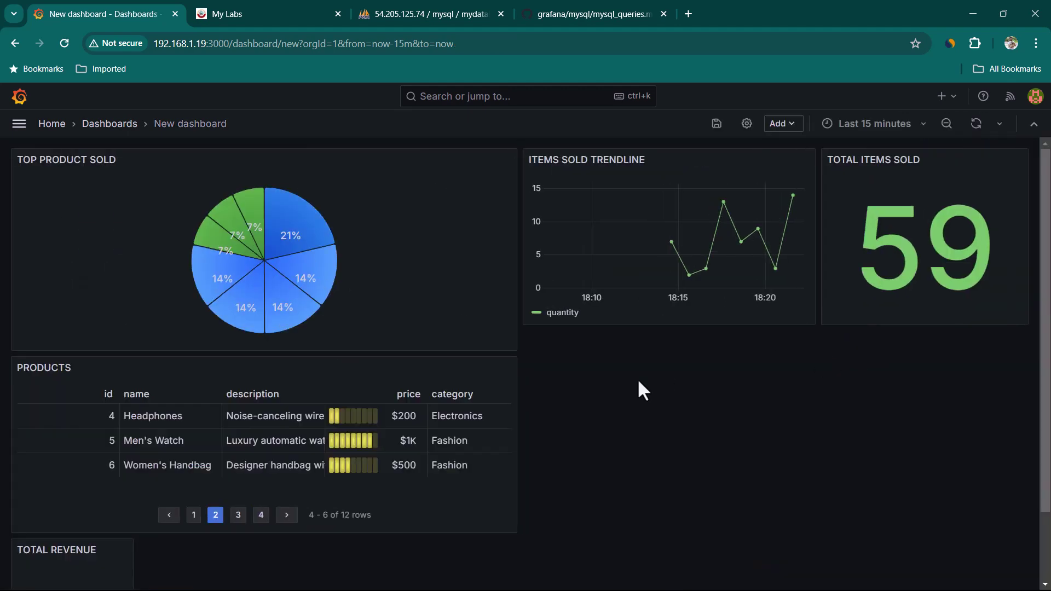
Position the pie chart beside Total Revenue and stretch Total Revenue to match its height.
drag(65, 158, 211, 492)
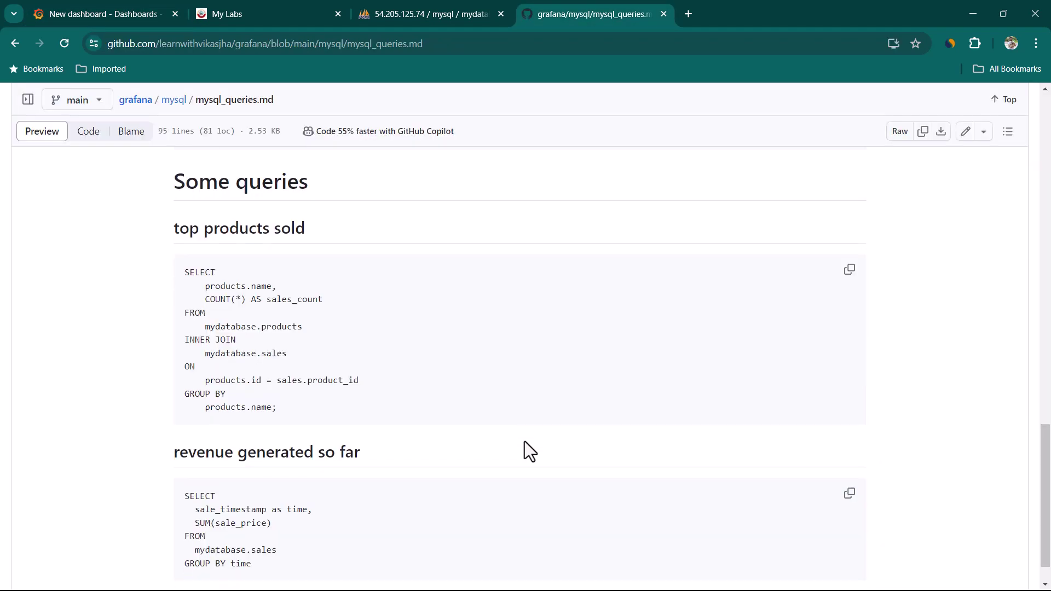
scroll(525, 441, down, 1)
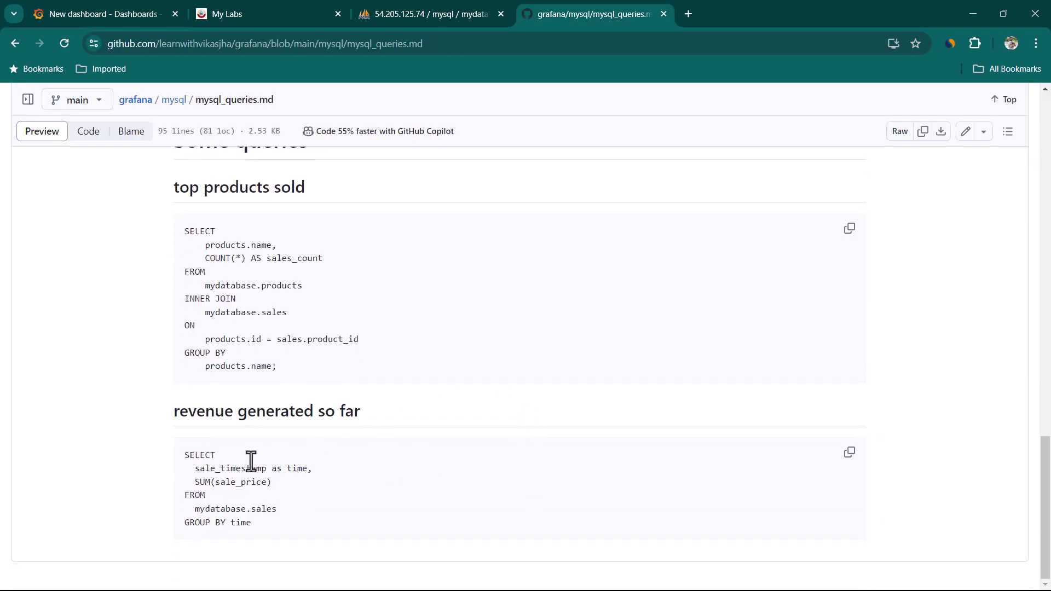
drag(195, 417, 388, 416)
click(323, 484)
click(145, 14)
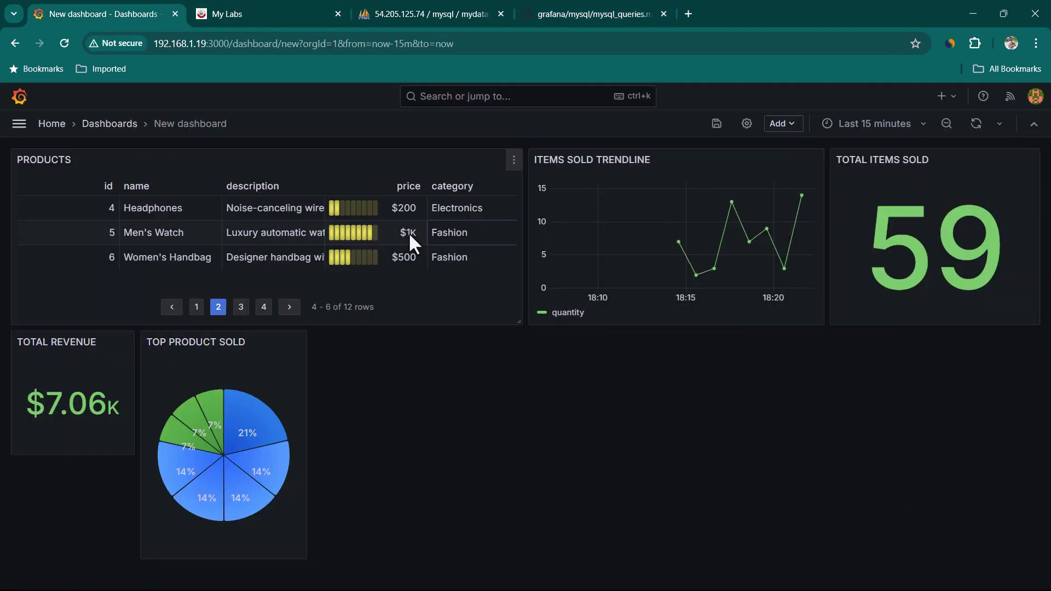
drag(27, 403, 122, 408)
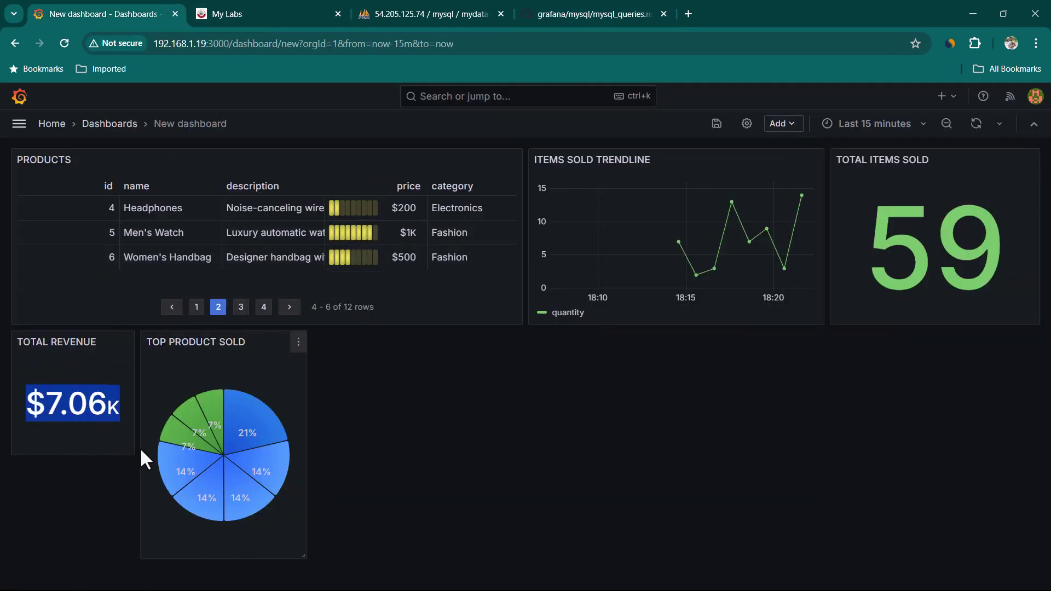
drag(131, 452, 124, 556)
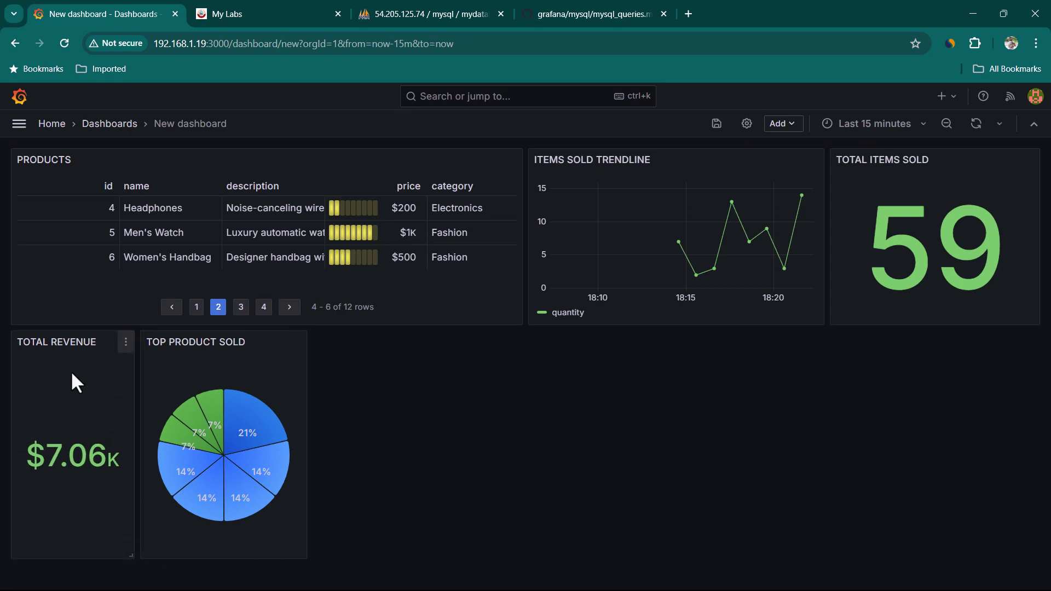
Paste the revenue generated so far query from GitHub into a new panel's SQL code editor and run it.
click(799, 130)
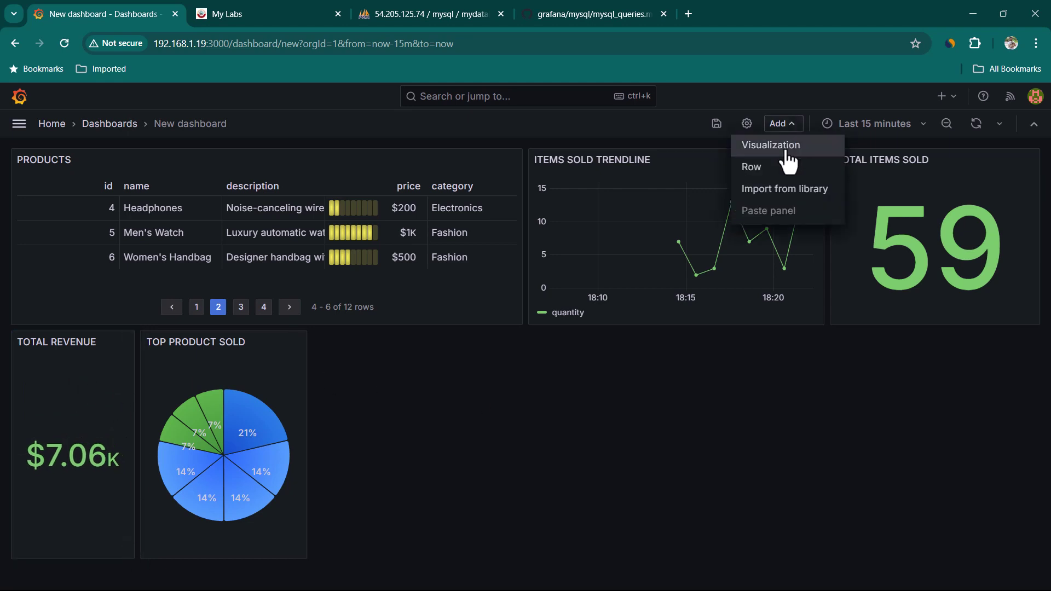
click(783, 146)
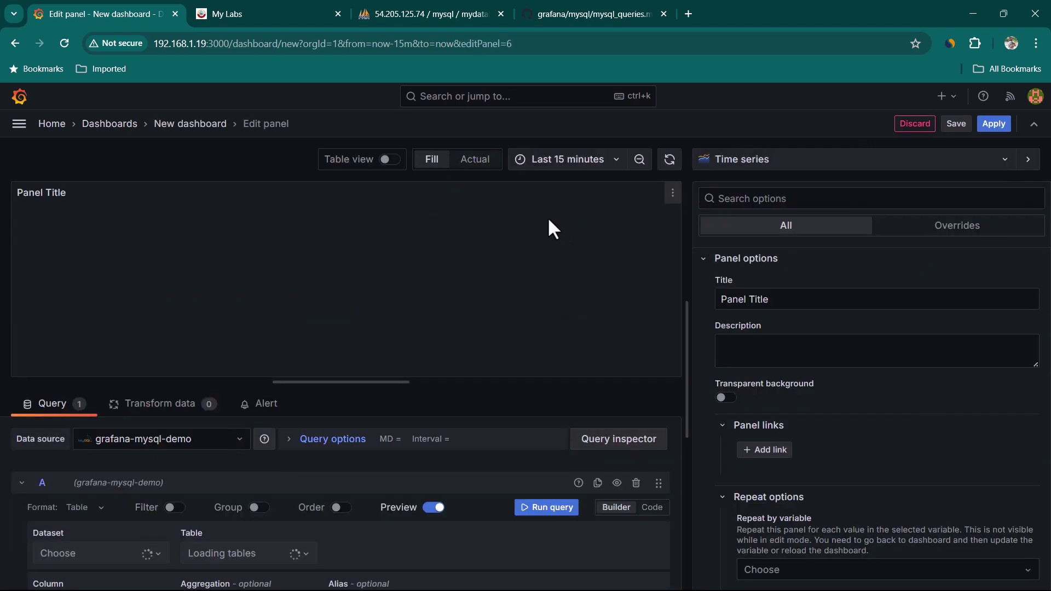
click(576, 16)
click(848, 465)
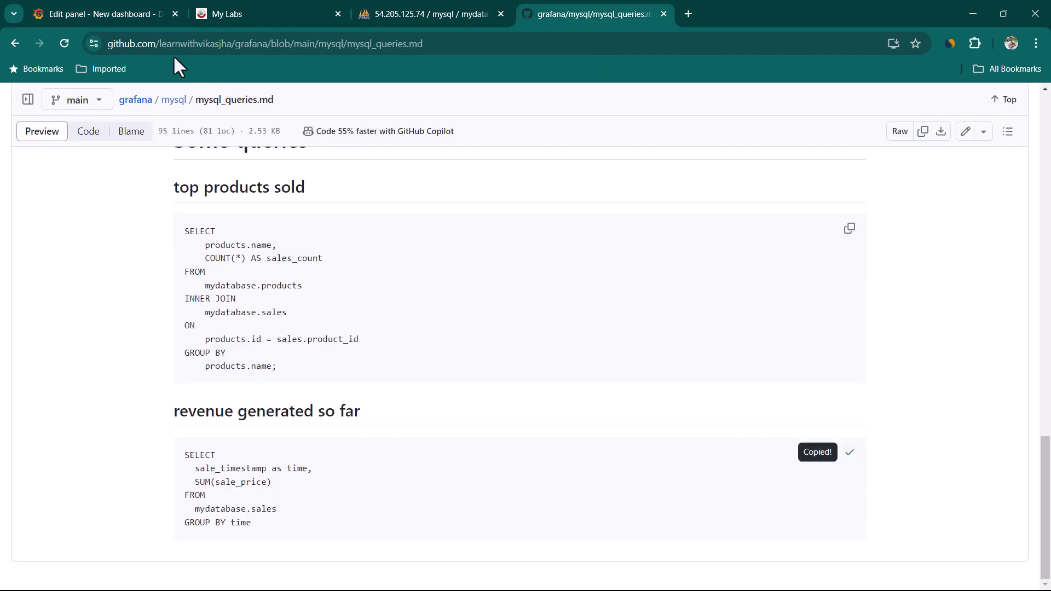
click(109, 14)
scroll(372, 529, up, 3)
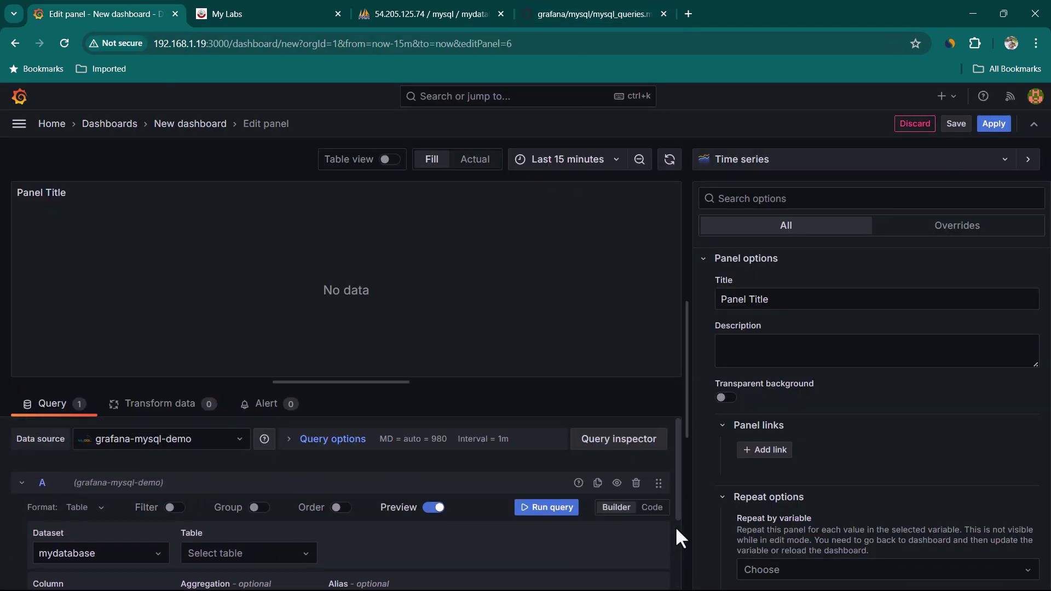
click(652, 507)
click(184, 554)
key(ctrl+v)
scroll(336, 566, down, 5)
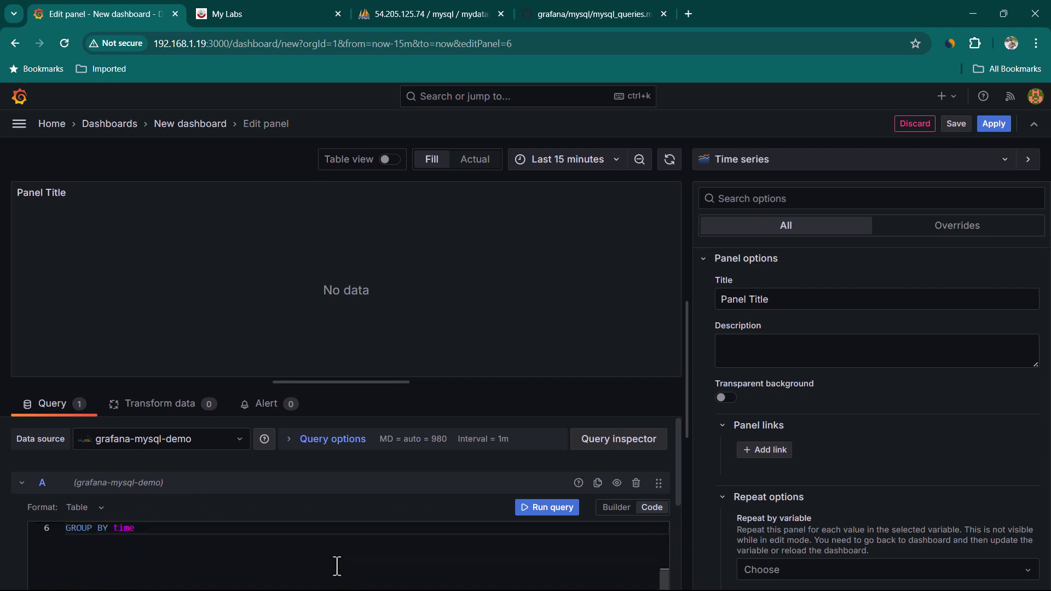
click(529, 441)
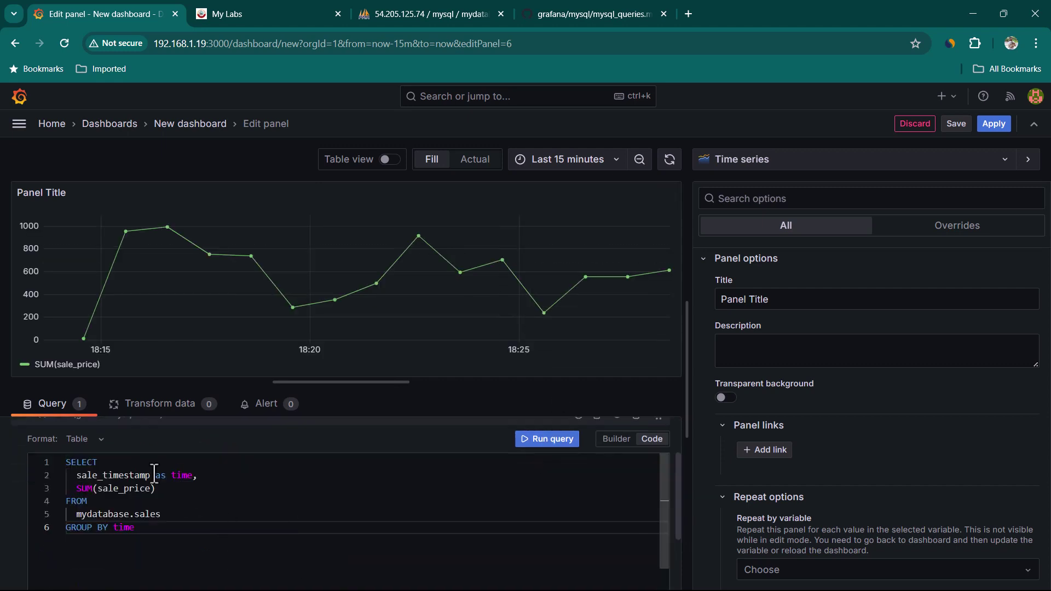
Show it as a Stat panel titled 'REVENUE GENERATED IN SELECTED TIME INTERVAL', placed in the lower middle.
drag(75, 476, 156, 477)
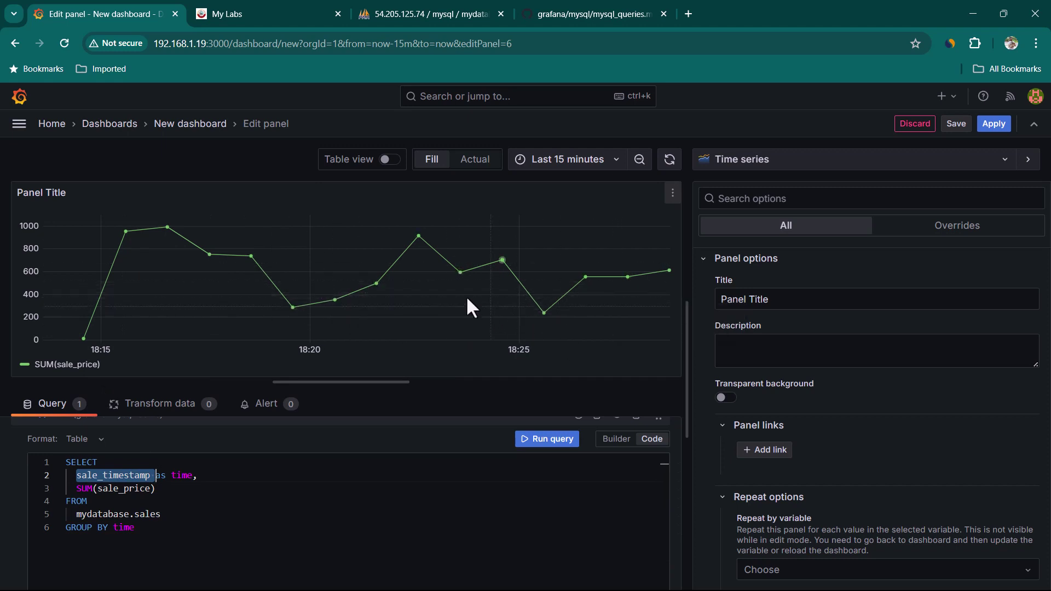
click(779, 160)
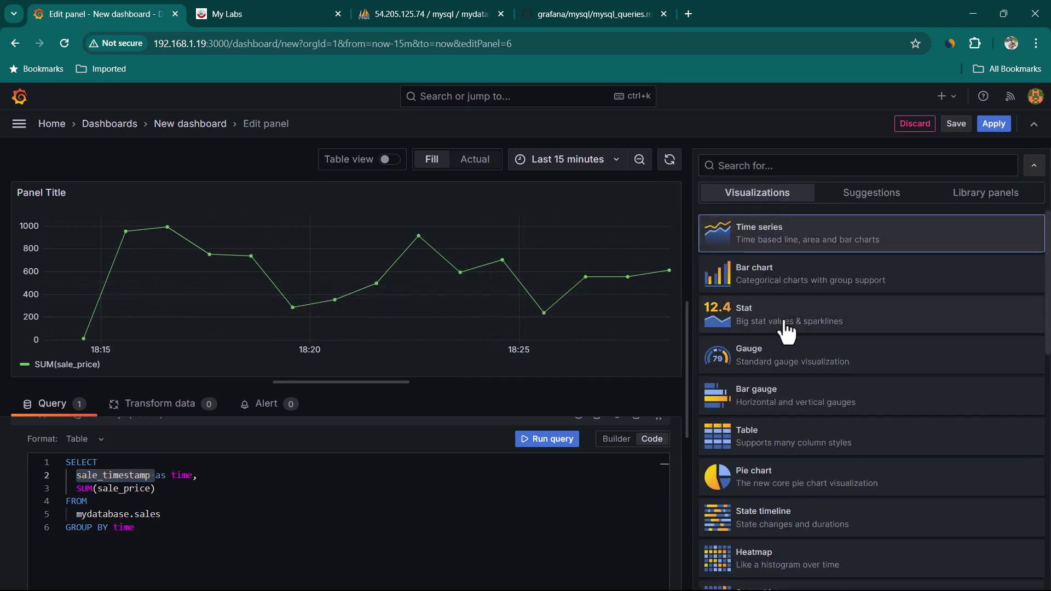
click(763, 328)
double_click(323, 305)
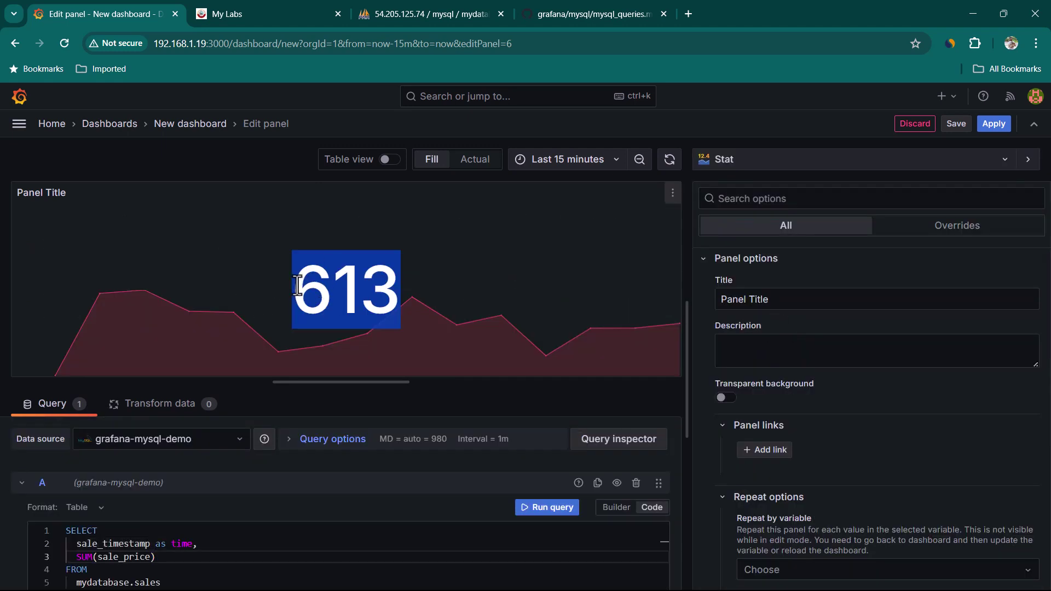
drag(290, 289, 554, 214)
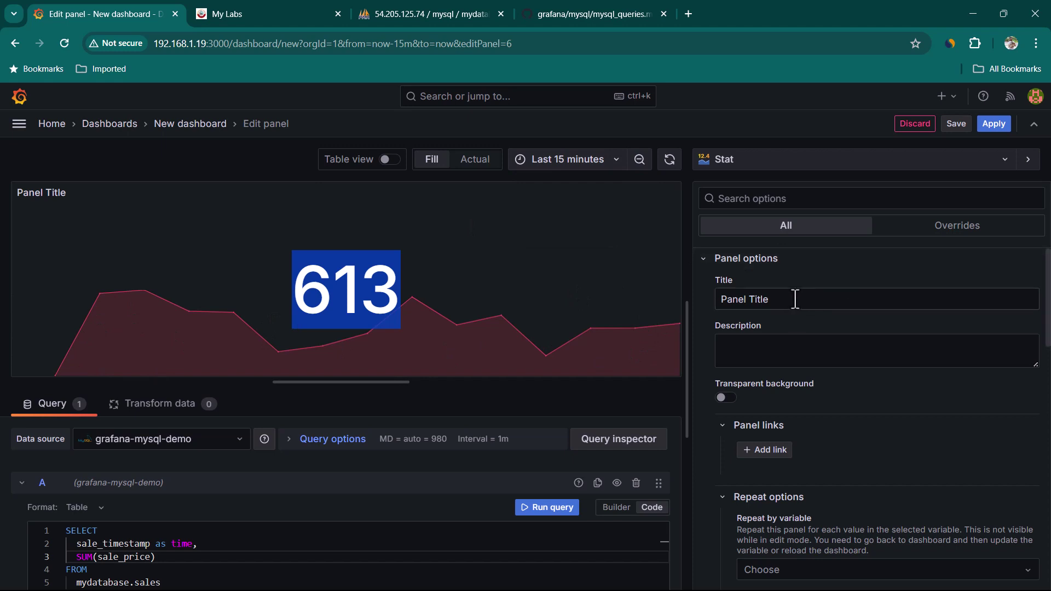
triple_click(727, 298)
text(REVENUE )
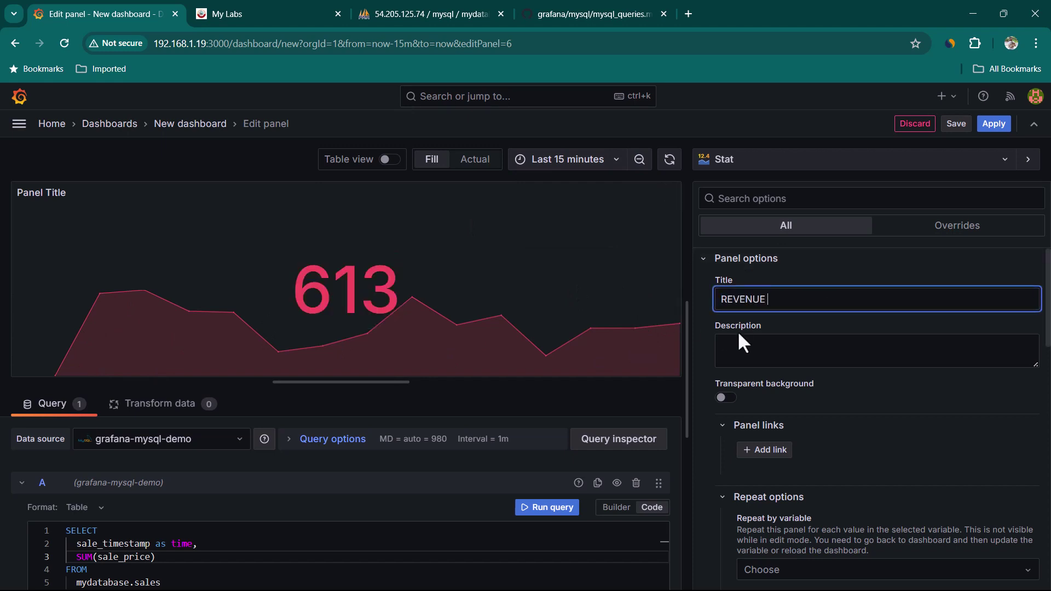
text(GENERATED IN SELECTED TIME INTERVAL)
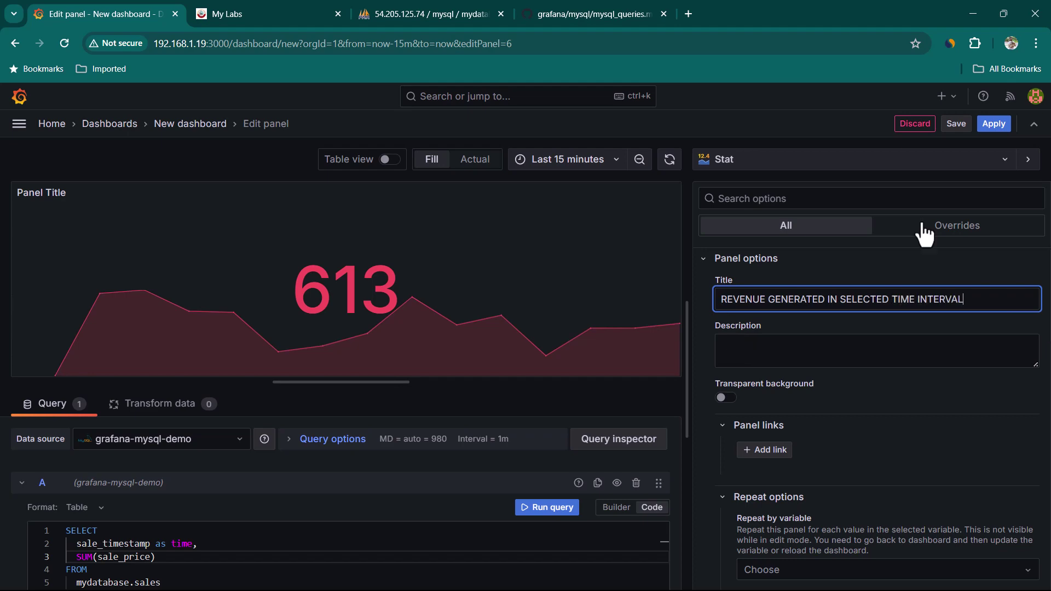
key(Escape)
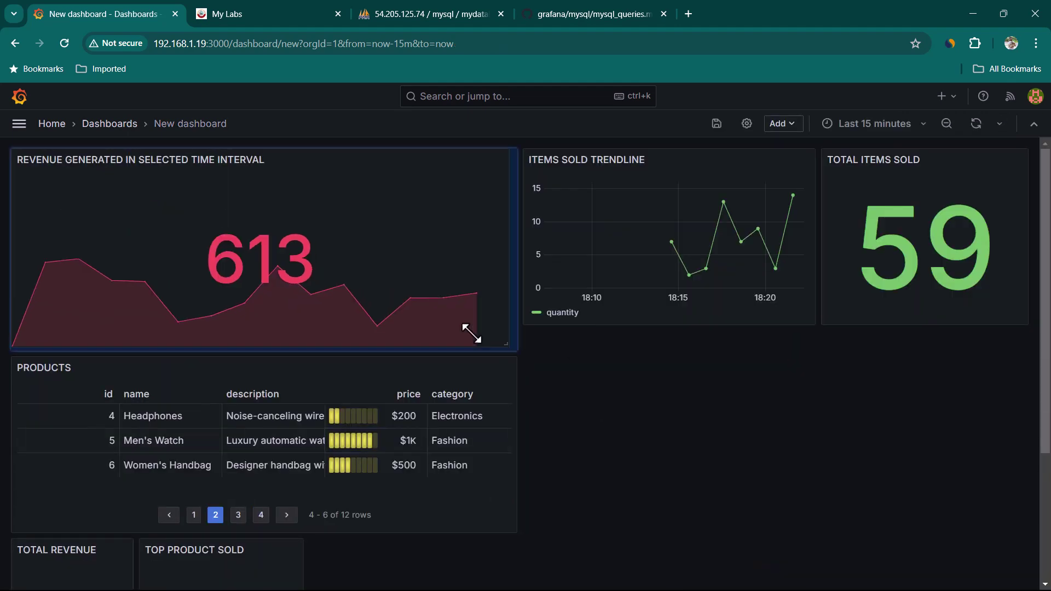
drag(110, 161, 419, 361)
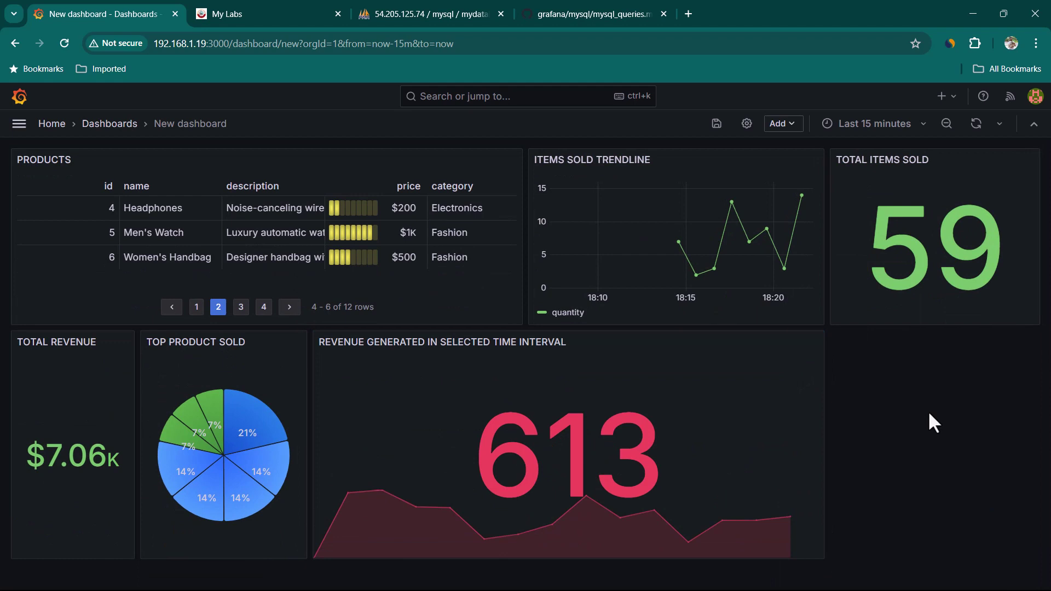